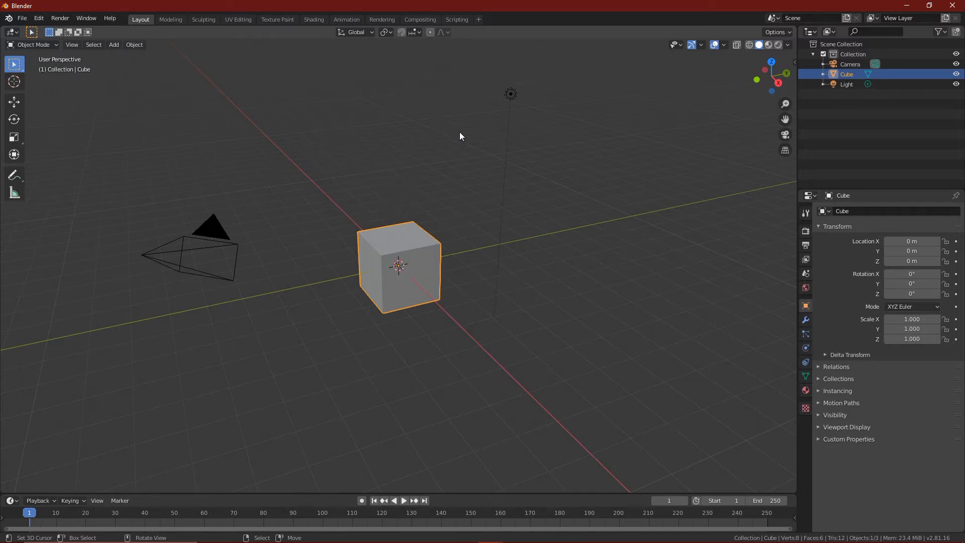
pyautogui.moveTo(438, 181); pyautogui.dragTo(576, 187, button='middle')
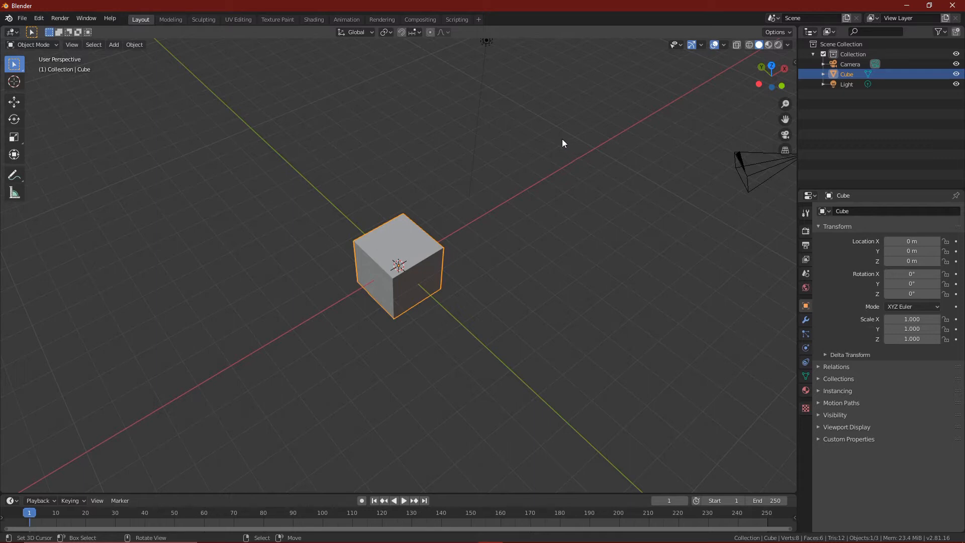
pyautogui.moveTo(546, 160); pyautogui.dragTo(433, 231, button='middle')
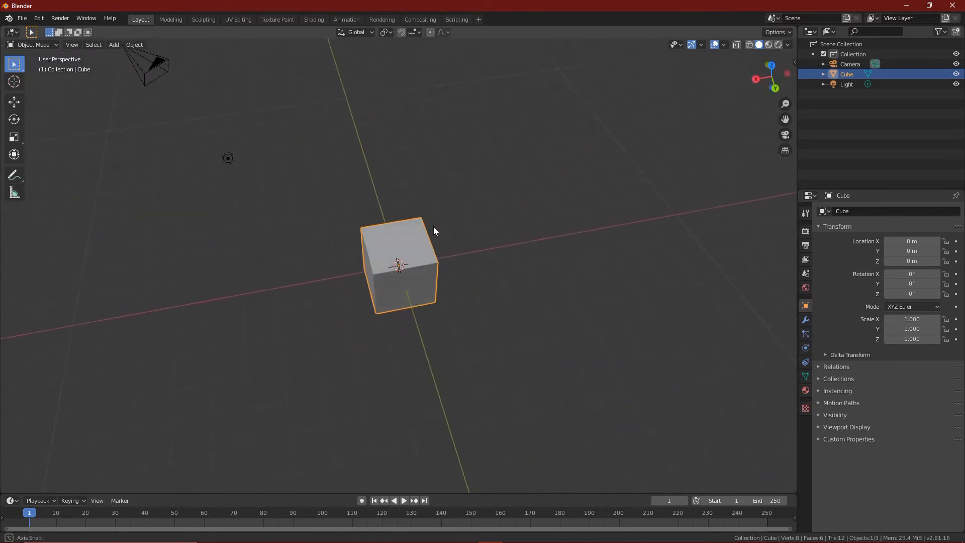
pyautogui.moveTo(525, 276); pyautogui.dragTo(613, 308, button='middle')
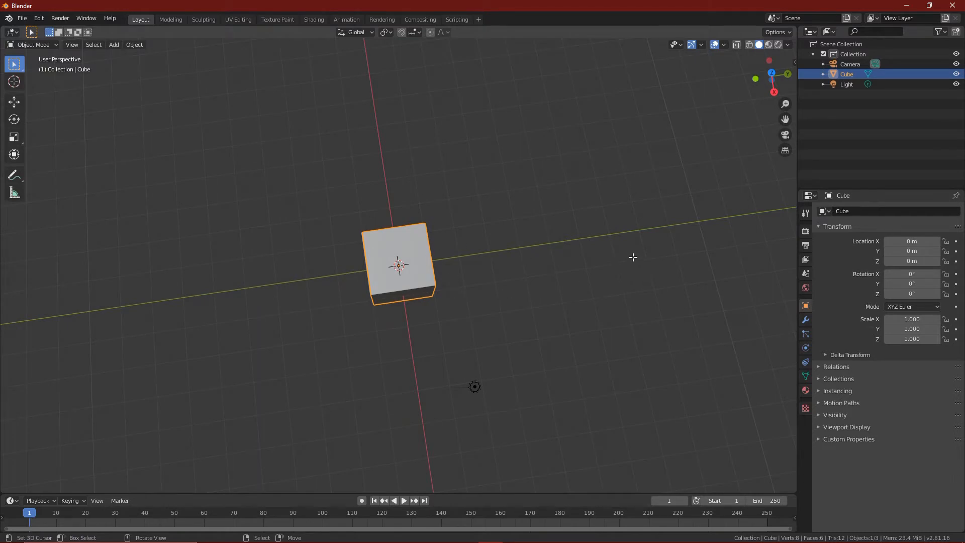
# In Edit Mode, pull the cube's end face out along the Y axis into a long bar and nudge one long face.
pyautogui.press('Tab')
pyautogui.moveTo(478, 246); pyautogui.dragTo(437, 176, button='middle')
pyautogui.click(86, 45)
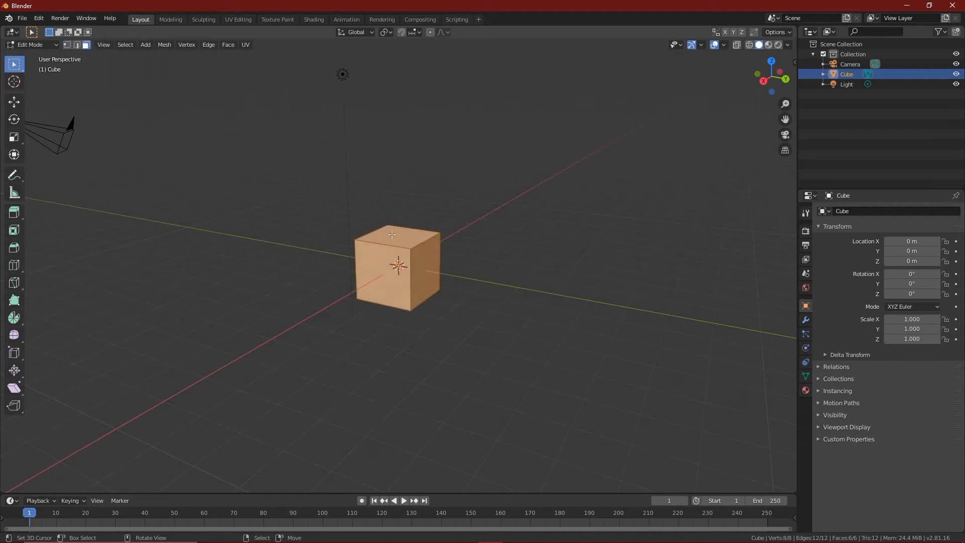
pyautogui.click(434, 270)
pyautogui.moveTo(586, 254); pyautogui.dragTo(617, 335, button='middle')
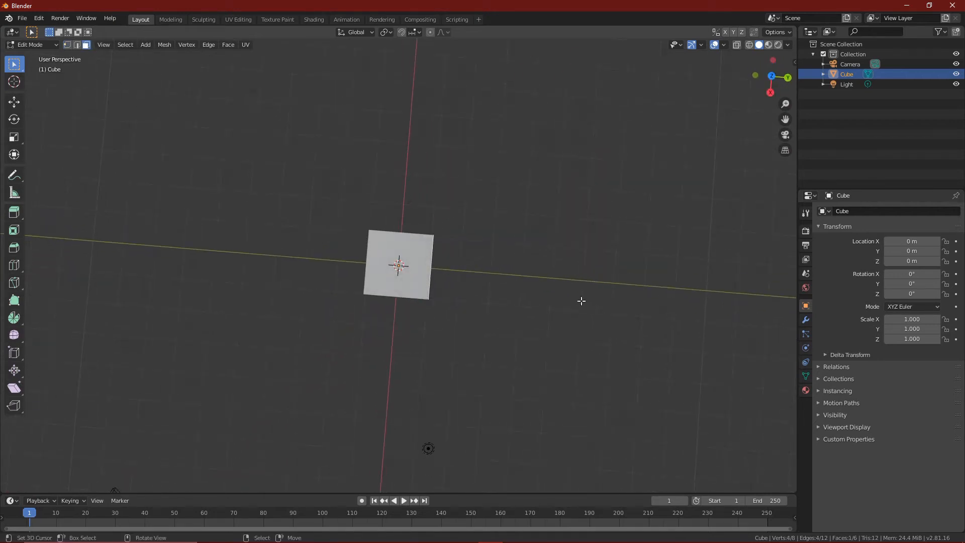
pyautogui.click(14, 102)
pyautogui.moveTo(475, 271); pyautogui.dragTo(691, 265)
pyautogui.moveTo(685, 261); pyautogui.dragTo(515, 301, button='middle')
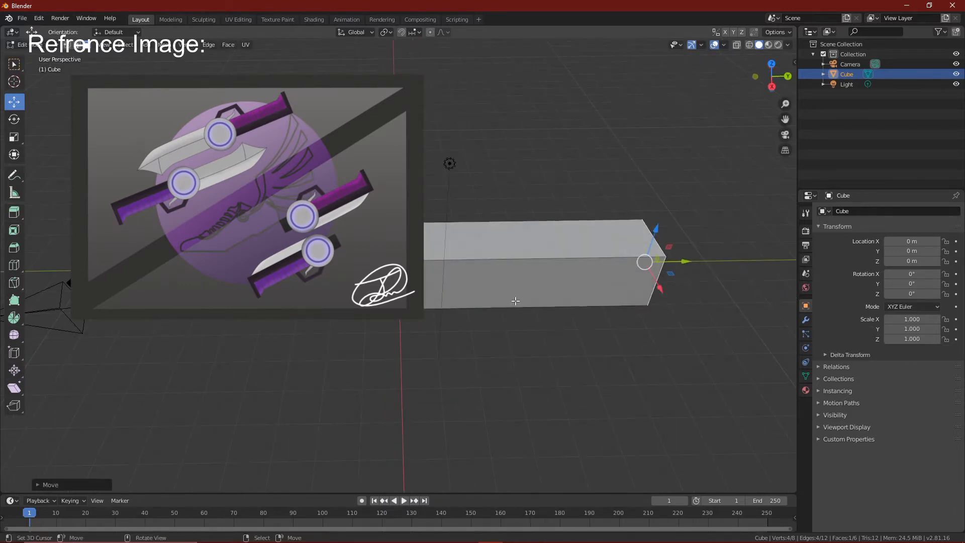
pyautogui.click(515, 301)
pyautogui.moveTo(520, 313); pyautogui.dragTo(523, 329)
# Add a crosswise loop cut to the bar and slide it close to the far end.
pyautogui.moveTo(655, 244); pyautogui.dragTo(419, 270, button='middle')
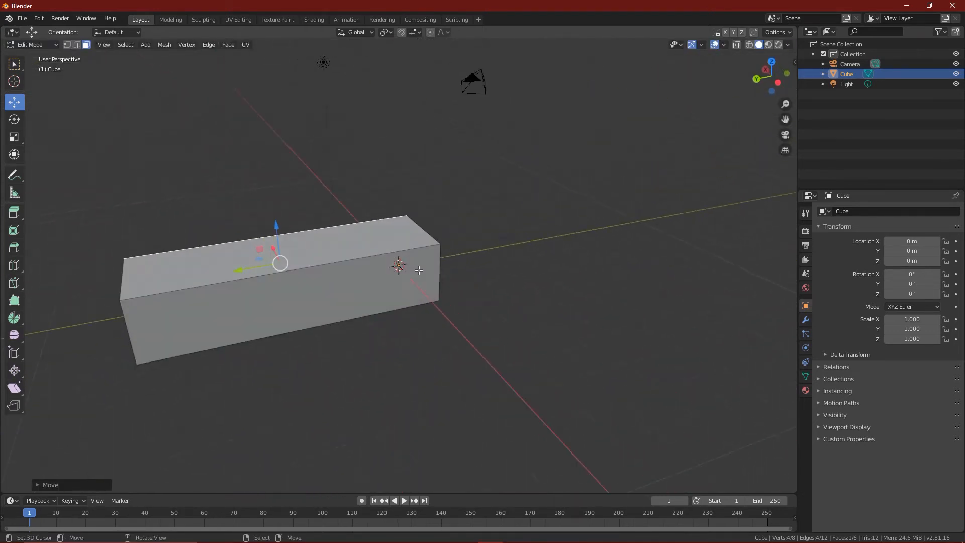
pyautogui.hotkey('ctrl', 'r')
pyautogui.click(267, 279)
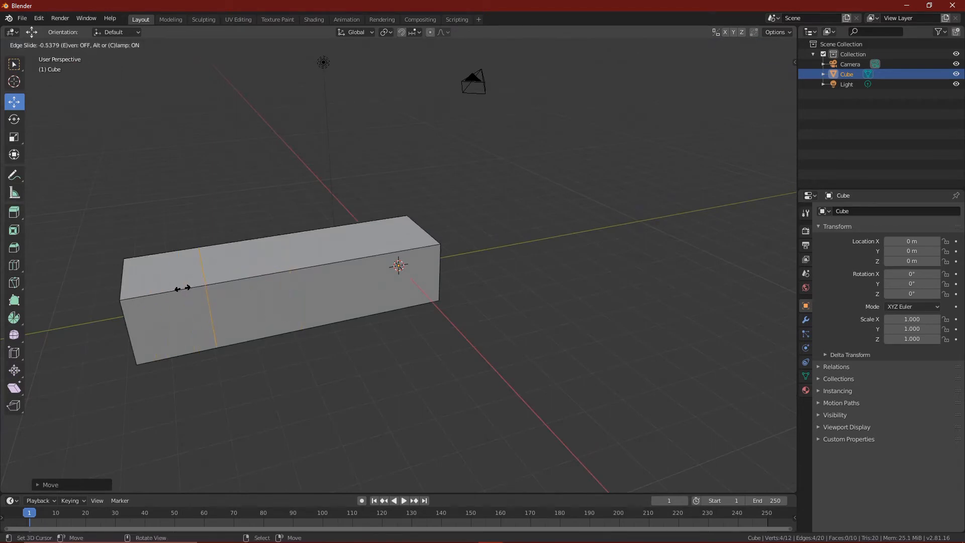
pyautogui.click(149, 285)
pyautogui.scroll(-3, 149, 285)
pyautogui.moveTo(149, 286); pyautogui.dragTo(427, 368, button='middle')
# Try to extrude the small side face between the loop cut and the end of the bar.
pyautogui.press('3')
pyautogui.rightClick(334, 336)
pyautogui.press('e')
pyautogui.hotkey('ctrl', 'z')
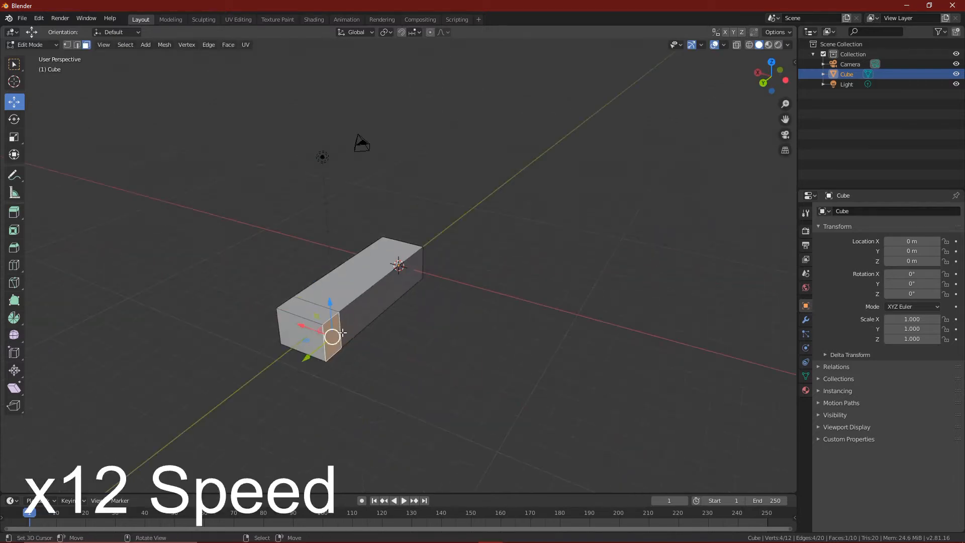
# Add a second loop cut beside the first and adjust the long side face so it slopes into the wider end.
pyautogui.moveTo(241, 334); pyautogui.dragTo(478, 224, button='middle')
pyautogui.hotkey('ctrl', 'r')
pyautogui.click(241, 347)
pyautogui.click(342, 241)
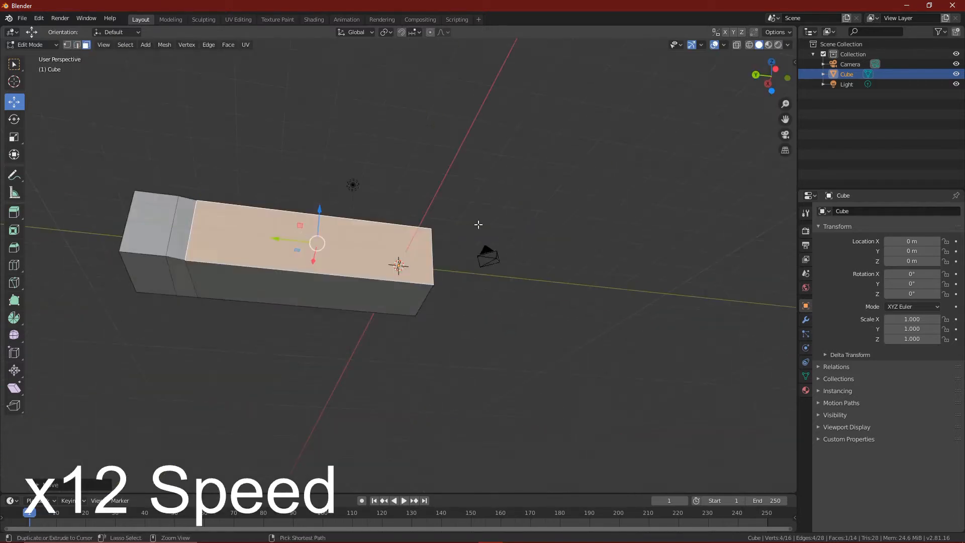
pyautogui.moveTo(274, 239); pyautogui.dragTo(291, 241)
# Refine the flared end of the bar by shifting its faces and moving the end face inward along the Y axis.
pyautogui.moveTo(478, 224); pyautogui.dragTo(593, 221, button='middle')
pyautogui.click(445, 269)
pyautogui.moveTo(448, 267); pyautogui.dragTo(321, 329, button='middle')
pyautogui.moveTo(322, 333); pyautogui.dragTo(332, 331)
pyautogui.click(403, 374)
pyautogui.moveTo(407, 408); pyautogui.dragTo(406, 397)
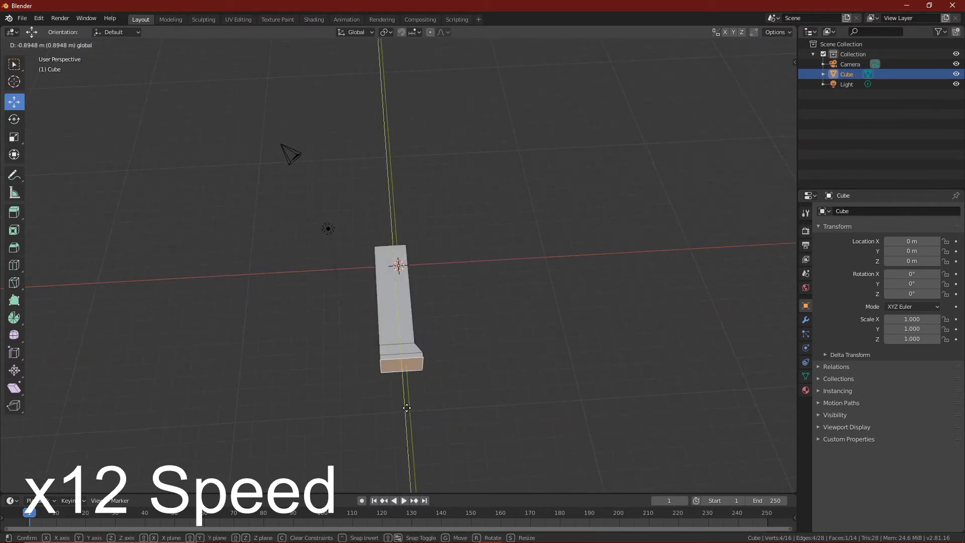
# Add one lengthwise and one crosswise loop cut to the bar, leaving both centred.
pyautogui.scroll(5, 427, 321)
pyautogui.moveTo(427, 322); pyautogui.dragTo(164, 303, button='middle')
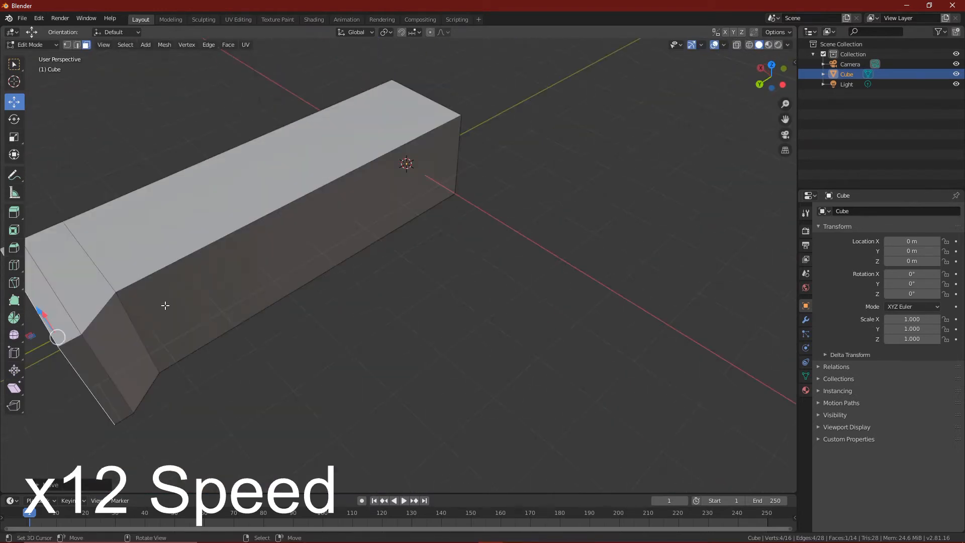
pyautogui.hotkey('ctrl', 'r')
pyautogui.click(164, 303)
pyautogui.rightClick(164, 304)
pyautogui.hotkey('ctrl', 'r')
pyautogui.click(98, 245)
pyautogui.rightClick(98, 245)
# Delete two loops of faces from the bar in face selection mode.
pyautogui.press('3')
pyautogui.moveTo(150, 342); pyautogui.dragTo(351, 251, button='middle')
pyautogui.keyDown('alt'); pyautogui.click(101, 216); pyautogui.keyUp('alt')
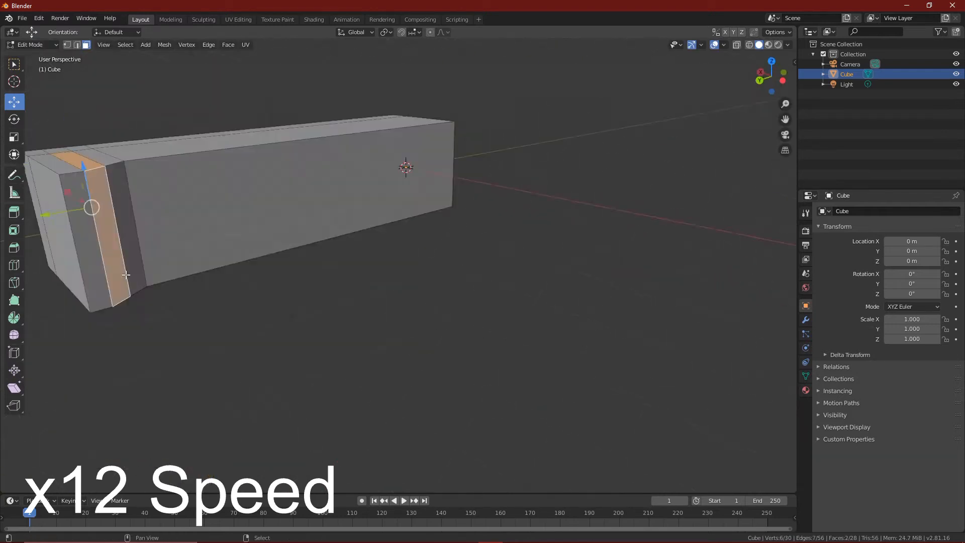
pyautogui.press('x')
pyautogui.click(251, 317)
pyautogui.moveTo(251, 316); pyautogui.dragTo(427, 286, button='middle')
pyautogui.press('2')
pyautogui.click(502, 121)
pyautogui.press('3')
pyautogui.keyDown('alt'); pyautogui.click(472, 241); pyautogui.keyUp('alt')
pyautogui.press('x')
pyautogui.click(497, 262)
# Fill the gap in the mesh with a new face and reposition the selected vertices.
pyautogui.press('1')
pyautogui.click(482, 115)
pyautogui.press('f')
pyautogui.press('g')
pyautogui.click(417, 342)
pyautogui.moveTo(417, 343)
pyautogui.mouseDown(button='middle')
pyautogui.moveTo(735, 338)
pyautogui.moveTo(538, 129)
pyautogui.moveTo(655, 372)
pyautogui.moveTo(634, 320)
pyautogui.moveTo(543, 318)
pyautogui.moveTo(523, 302)
pyautogui.moveTo(520, 342)
pyautogui.moveTo(426, 349)
pyautogui.mouseUp(button='middle')
# Inset the selected face of the handle and scale the inset to shape the recessed panel.
pyautogui.press('3')
pyautogui.press('i')
pyautogui.click(655, 373)
pyautogui.press('s')
pyautogui.click(631, 319)
# Add seven evenly spaced crosswise loop cuts along the grip and bevel them into narrow bands.
pyautogui.hotkey('ctrl', 'r')
pyautogui.scroll(6, 520, 343)
pyautogui.click(519, 343)
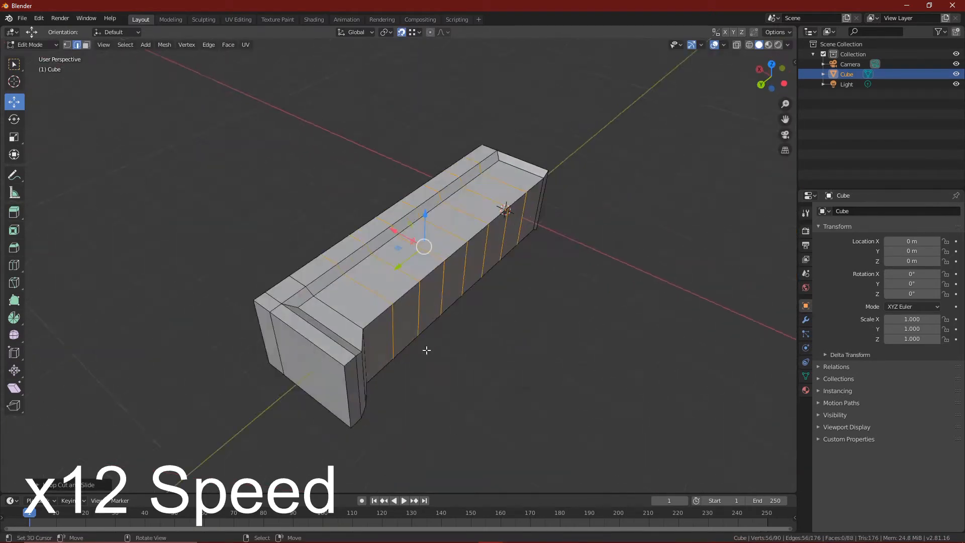
pyautogui.scroll(3, 426, 349)
pyautogui.hotkey('ctrl', 'b')
pyautogui.click(405, 409)
# Turn off snapping and try shifting the seven narrow side bands of the grip along the X axis.
pyautogui.press('3')
pyautogui.click(388, 402)
pyautogui.keyDown('shift'); pyautogui.click(490, 336); pyautogui.keyUp('shift')
pyautogui.keyDown('shift'); pyautogui.rightClick(491, 273); pyautogui.keyUp('shift')
pyautogui.moveTo(503, 272); pyautogui.dragTo(511, 315, button='middle')
pyautogui.click(402, 32)
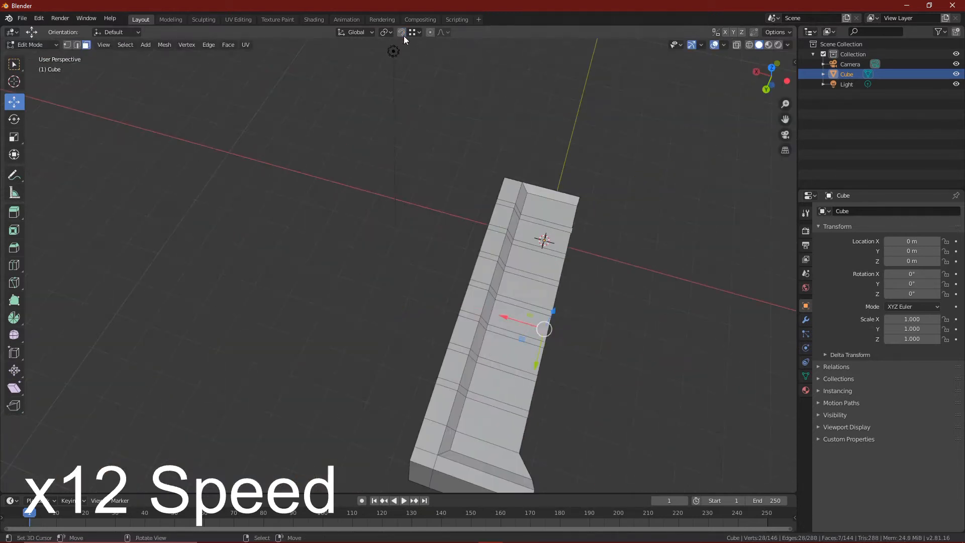
pyautogui.moveTo(506, 319); pyautogui.dragTo(513, 321)
# Try moving every other narrow side band of the grip along the X axis.
pyautogui.moveTo(514, 321); pyautogui.dragTo(402, 251, button='middle')
pyautogui.keyDown('shift'); pyautogui.rightClick(335, 252); pyautogui.keyUp('shift')
pyautogui.moveTo(432, 303); pyautogui.dragTo(442, 308)
pyautogui.moveTo(441, 308); pyautogui.dragTo(470, 354, button='middle')
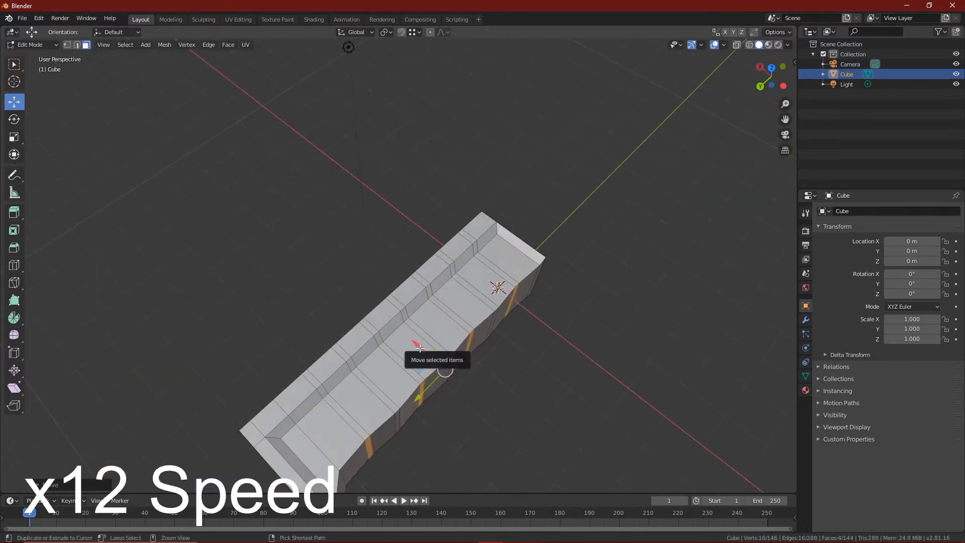
pyautogui.hotkey('ctrl', 'z')
# Select the narrow bands around the grip's side and recessed faces and extrude them to form grooves.
pyautogui.keyDown('shift'); pyautogui.rightClick(497, 270); pyautogui.keyUp('shift')
pyautogui.keyDown('shift'); pyautogui.rightClick(475, 294); pyautogui.keyUp('shift')
pyautogui.keyDown('shift'); pyautogui.rightClick(427, 340); pyautogui.keyUp('shift')
pyautogui.keyDown('shift'); pyautogui.rightClick(374, 392); pyautogui.keyUp('shift')
pyautogui.keyDown('shift'); pyautogui.rightClick(347, 418); pyautogui.keyUp('shift')
pyautogui.moveTo(432, 397); pyautogui.dragTo(432, 282, button='middle')
pyautogui.keyDown('shift'); pyautogui.rightClick(414, 310); pyautogui.keyUp('shift')
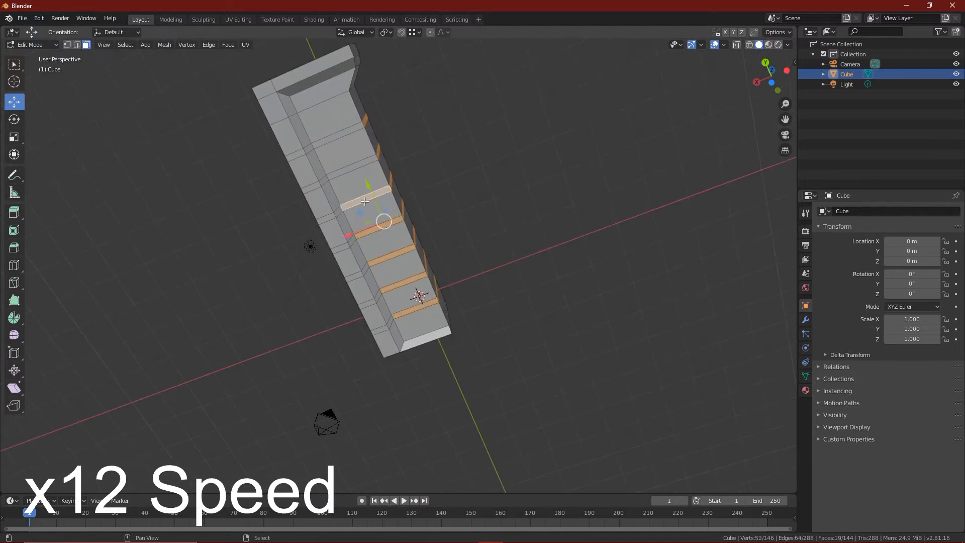
pyautogui.keyDown('shift'); pyautogui.rightClick(340, 141); pyautogui.keyUp('shift')
pyautogui.press('e')
pyautogui.click(657, 344)
pyautogui.moveTo(657, 345); pyautogui.dragTo(352, 306, button='middle')
pyautogui.press('s')
pyautogui.rightClick(460, 281)
# Add two lengthwise loop cuts around the handle and spread them apart along the Z axis.
pyautogui.press('Tab')
pyautogui.press('Tab')
pyautogui.rightClick(305, 304)
pyautogui.rightClick(331, 263)
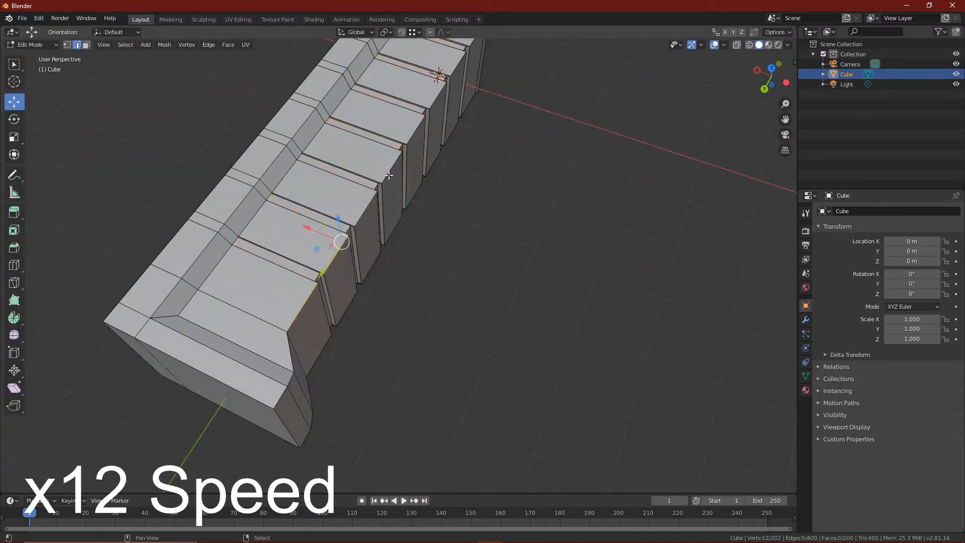
pyautogui.moveTo(330, 262); pyautogui.dragTo(327, 151, button='middle')
pyautogui.hotkey('ctrl', 'r')
pyautogui.scroll(1, 325, 151)
pyautogui.click(326, 151)
pyautogui.press('s')
pyautogui.press('z')
pyautogui.click(394, 321)
# Rescale the two lengthwise loops along the Z axis to fine-tune their distance from the handle's edges.
pyautogui.moveTo(395, 289); pyautogui.dragTo(249, 257, button='middle')
pyautogui.press('s')
pyautogui.press('z')
pyautogui.click(342, 241)
# Select the long edge chains running along the upper and lower edges of the grooved grip side.
pyautogui.scroll(4, 249, 257)
pyautogui.rightClick(250, 257)
pyautogui.scroll(-4, 249, 257)
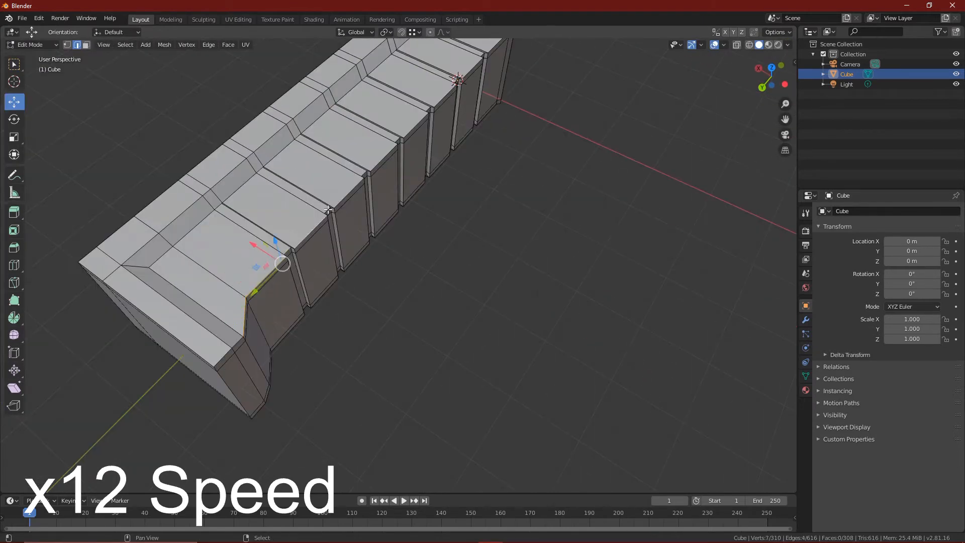
pyautogui.keyDown('alt'); pyautogui.click(326, 191); pyautogui.keyUp('alt')
pyautogui.moveTo(326, 191); pyautogui.dragTo(563, 281, button='middle')
pyautogui.keyDown('alt'); pyautogui.keyDown('shift'); pyautogui.click(216, 337); pyautogui.keyUp('shift'); pyautogui.keyUp('alt')
pyautogui.click(323, 454)
pyautogui.scroll(-3, 323, 455)
pyautogui.moveTo(323, 454); pyautogui.dragTo(558, 156, button='middle')
pyautogui.hotkey('ctrl', 'z')
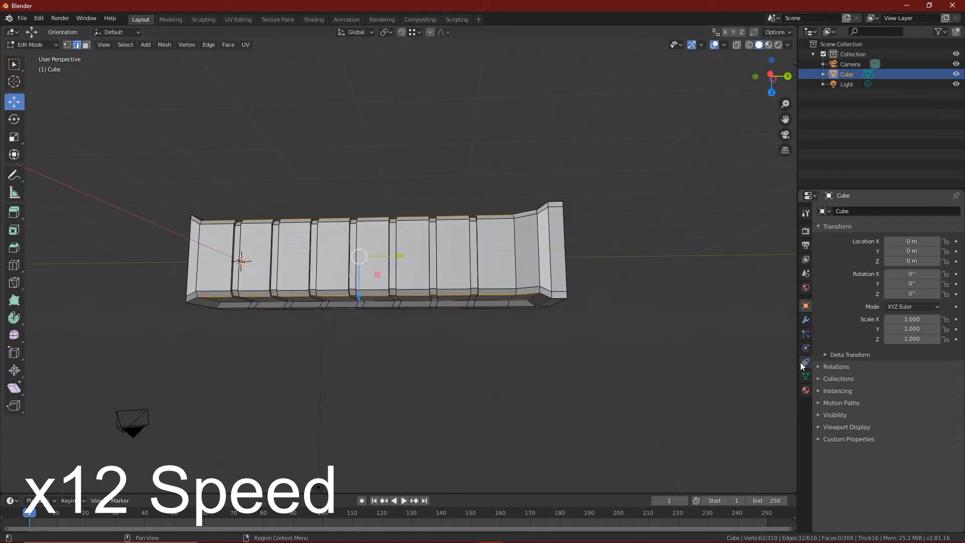
# Create a vertex group named "Style Edge" for the selected grip edges.
pyautogui.click(805, 376)
pyautogui.click(956, 241)
pyautogui.doubleClick(854, 244)
pyautogui.write('Style Edge')
pyautogui.press('Return')
# Create a vertex group named "Other" and assign it all vertices except those in Style Edge.
pyautogui.click(956, 242)
pyautogui.doubleClick(845, 253)
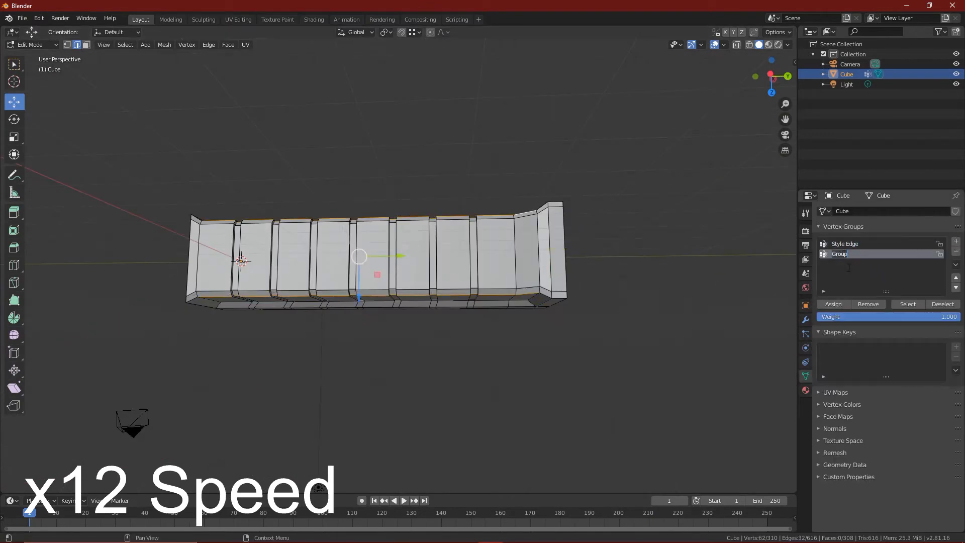
pyautogui.write('Other')
pyautogui.press('Return')
pyautogui.press('a')
pyautogui.click(854, 243)
pyautogui.click(945, 304)
pyautogui.moveTo(412, 241); pyautogui.dragTo(463, 284, button='middle')
pyautogui.click(844, 254)
pyautogui.click(833, 304)
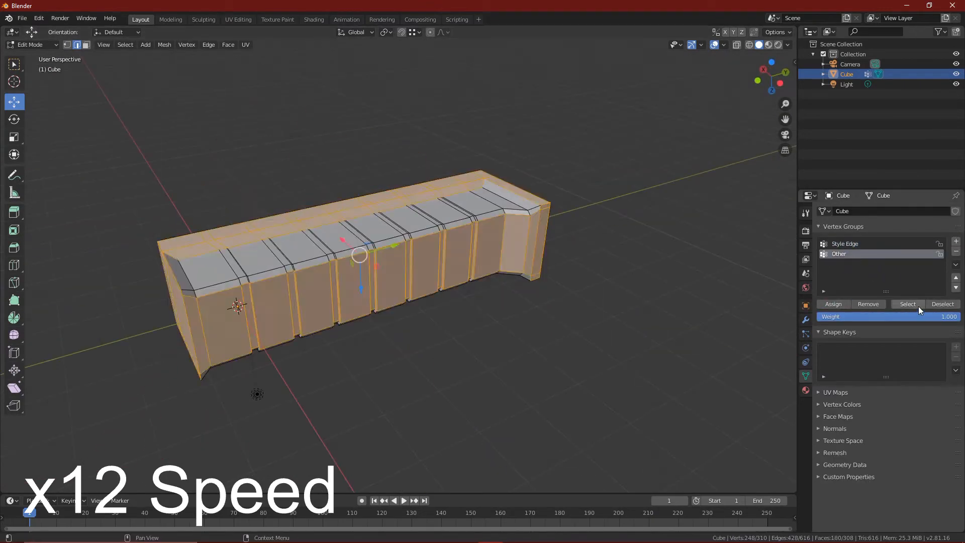
# Deselect the Other group's vertices, make Style Edge the active group and return to Object Mode.
pyautogui.click(942, 304)
pyautogui.click(849, 244)
pyautogui.moveTo(553, 261); pyautogui.dragTo(476, 291, button='middle')
pyautogui.press('Tab')
pyautogui.scroll(-3, 453, 326)
pyautogui.scroll(4, 560, 114)
pyautogui.scroll(-3, 447, 224)
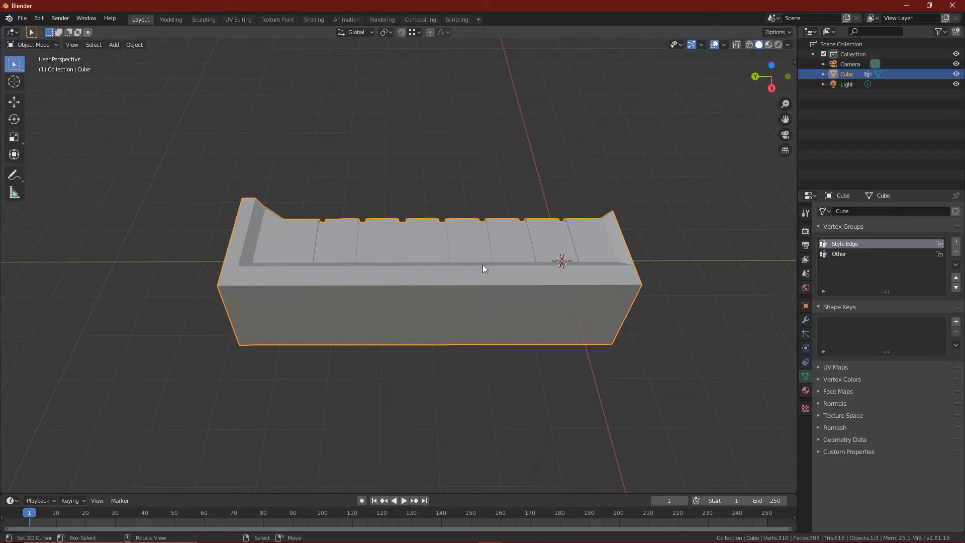
# Add a cylinder and move it along the Y and X axes onto the handle's end opposite the flare.
pyautogui.moveTo(338, 250); pyautogui.dragTo(599, 243, button='middle')
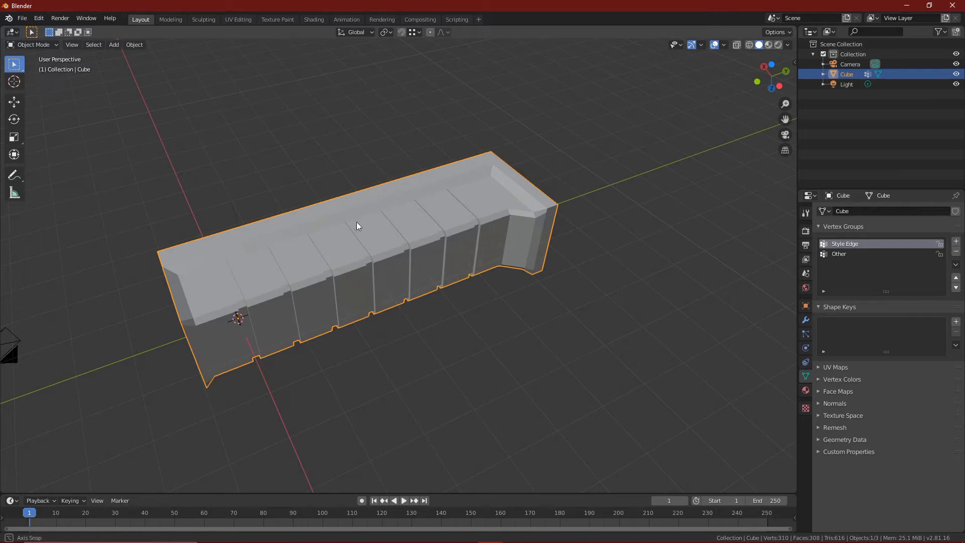
pyautogui.moveTo(356, 222); pyautogui.dragTo(336, 324, button='middle')
pyautogui.hotkey('shift', 'a')
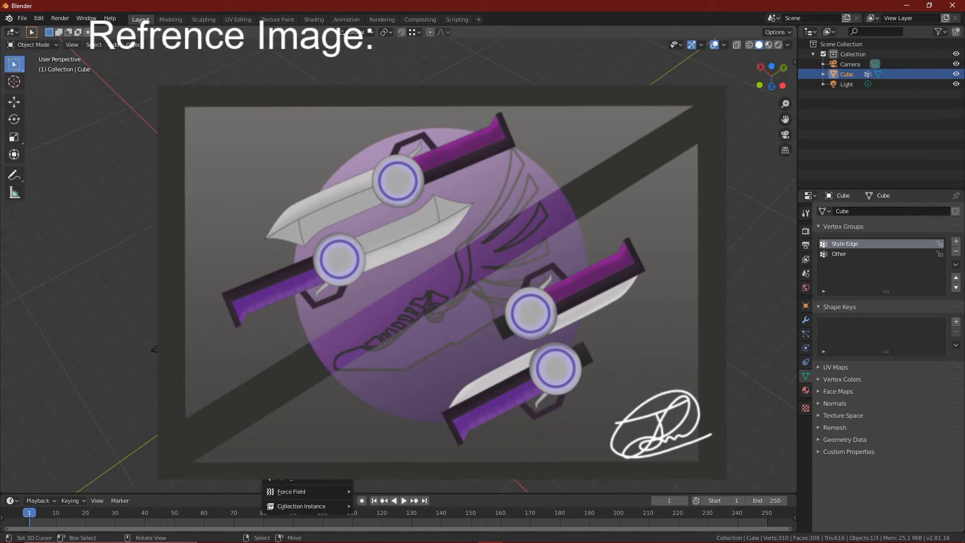
pyautogui.click(378, 370)
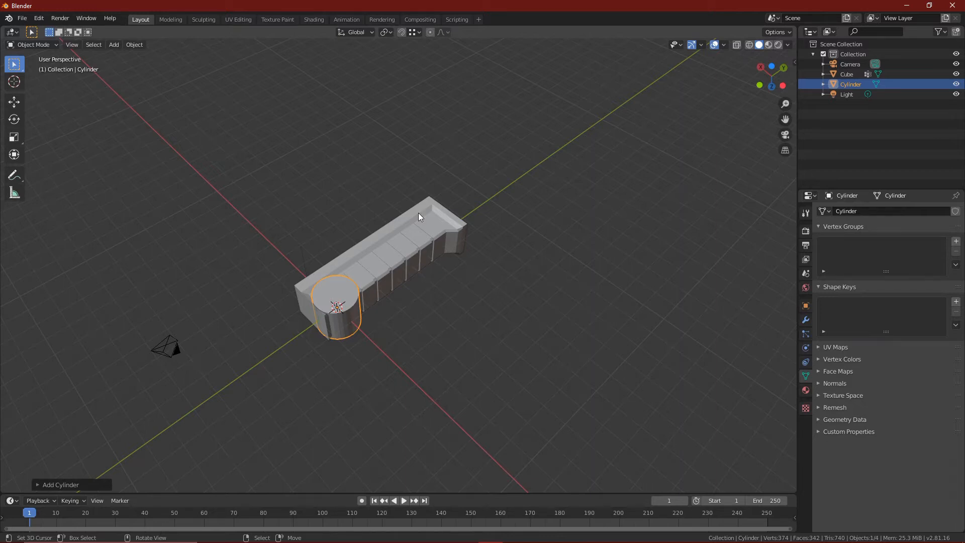
pyautogui.scroll(4, 375, 239)
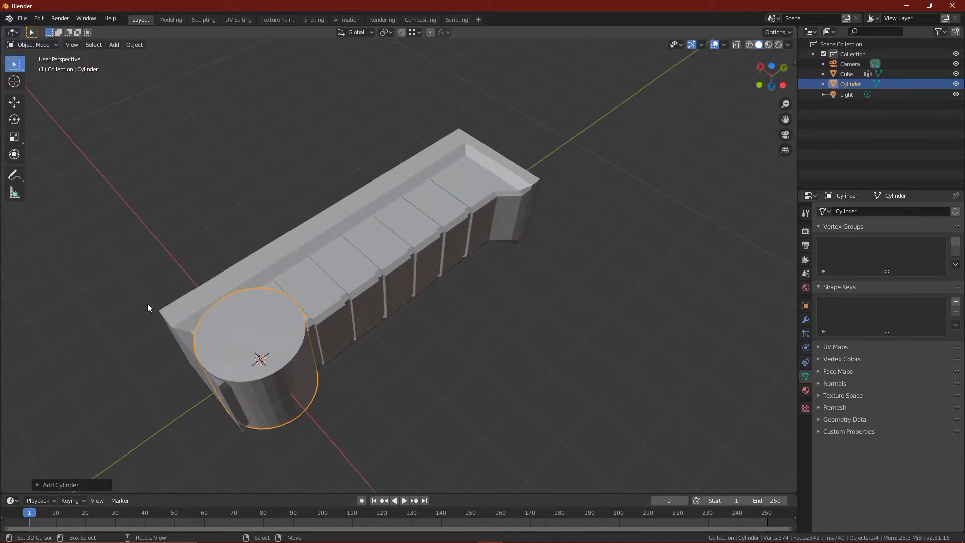
pyautogui.click(14, 102)
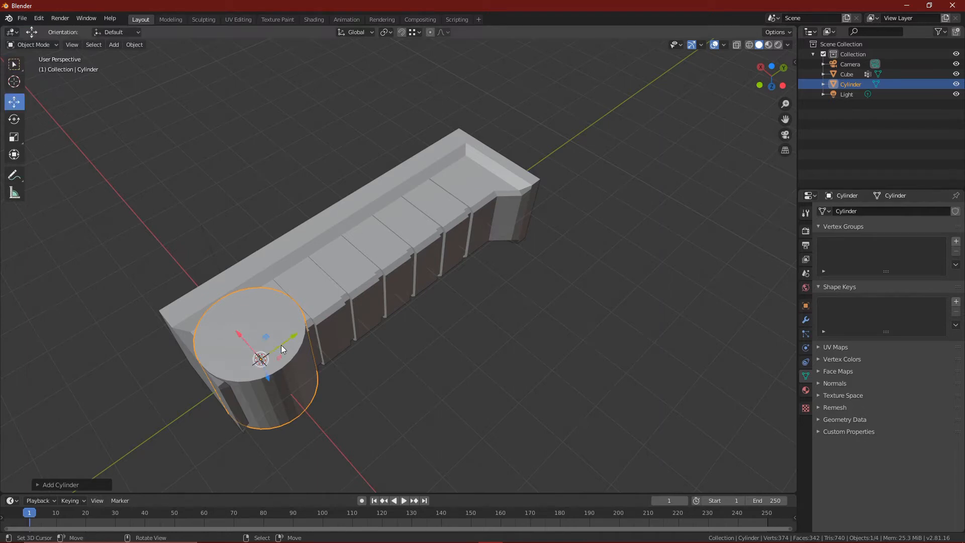
pyautogui.moveTo(281, 342); pyautogui.dragTo(238, 384)
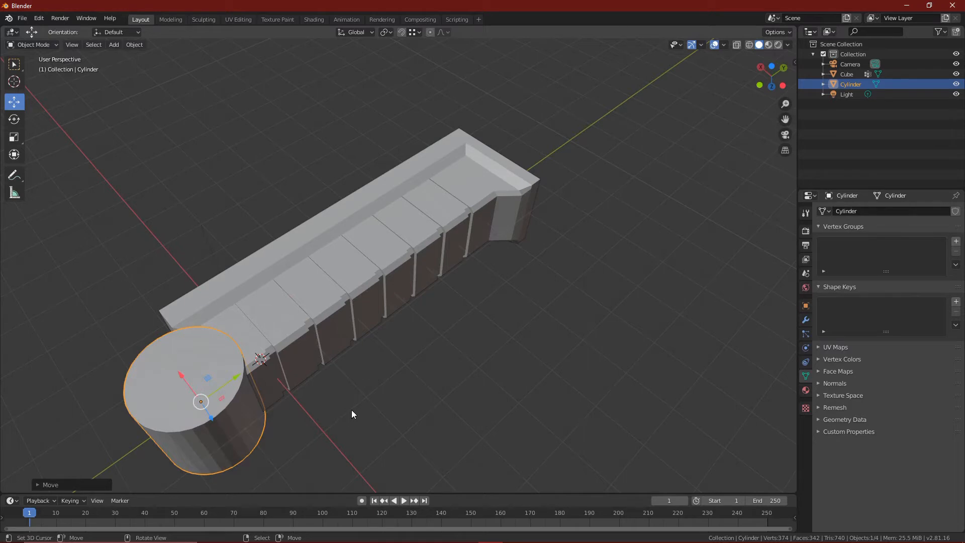
pyautogui.press('g')
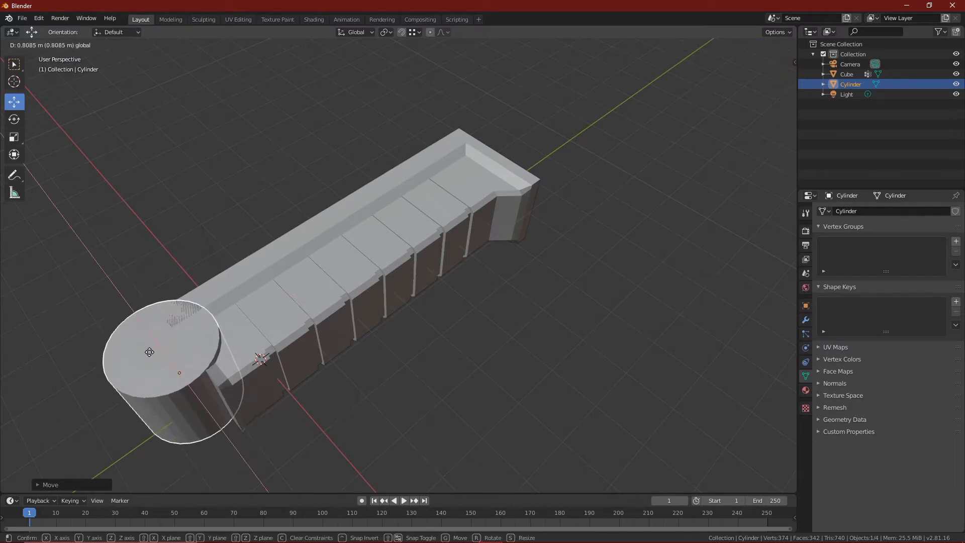
pyautogui.click(157, 363)
# Scale the cylinder up uniformly until it is wider than the handle, and deselect it.
pyautogui.press('a')
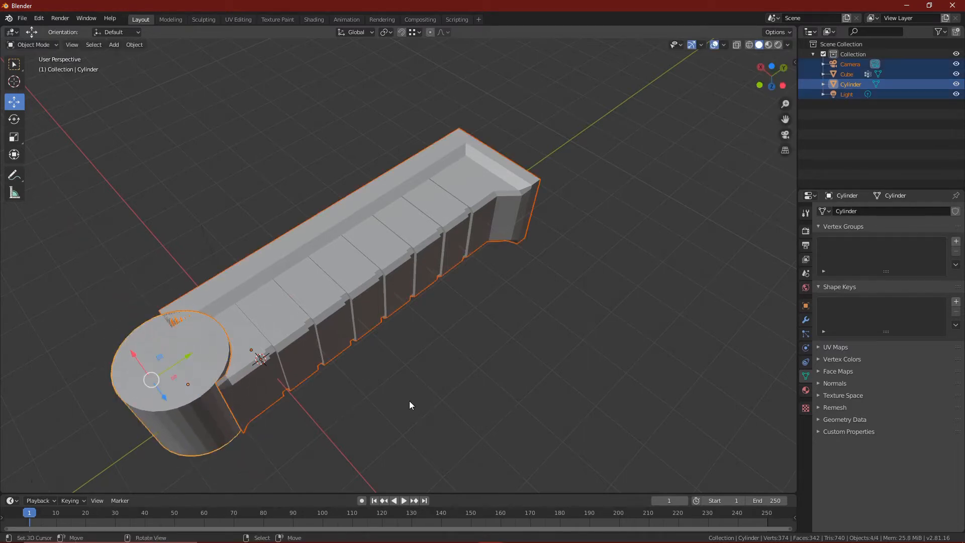
pyautogui.click(337, 405)
pyautogui.click(125, 390)
pyautogui.press('s')
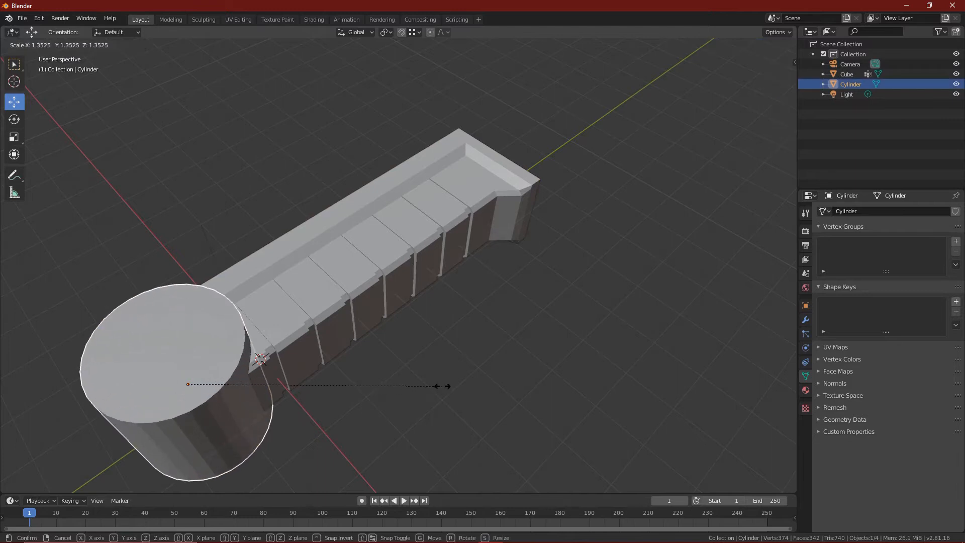
pyautogui.click(406, 382)
pyautogui.moveTo(453, 303); pyautogui.dragTo(312, 264, button='middle')
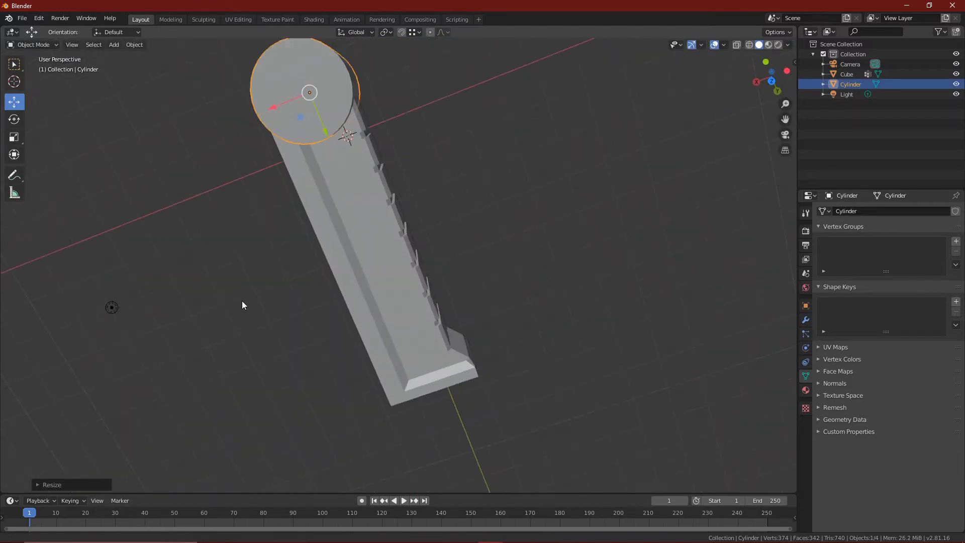
pyautogui.moveTo(242, 305); pyautogui.dragTo(422, 113, button='middle')
pyautogui.click(441, 237)
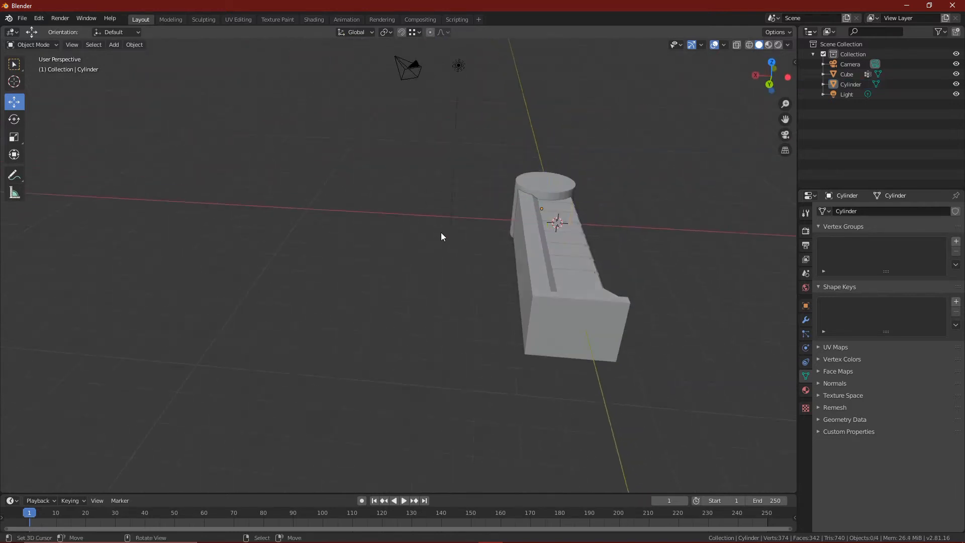
# Scale the handle down along Z to about 0.81 of its height.
pyautogui.moveTo(457, 247); pyautogui.dragTo(353, 355, button='middle')
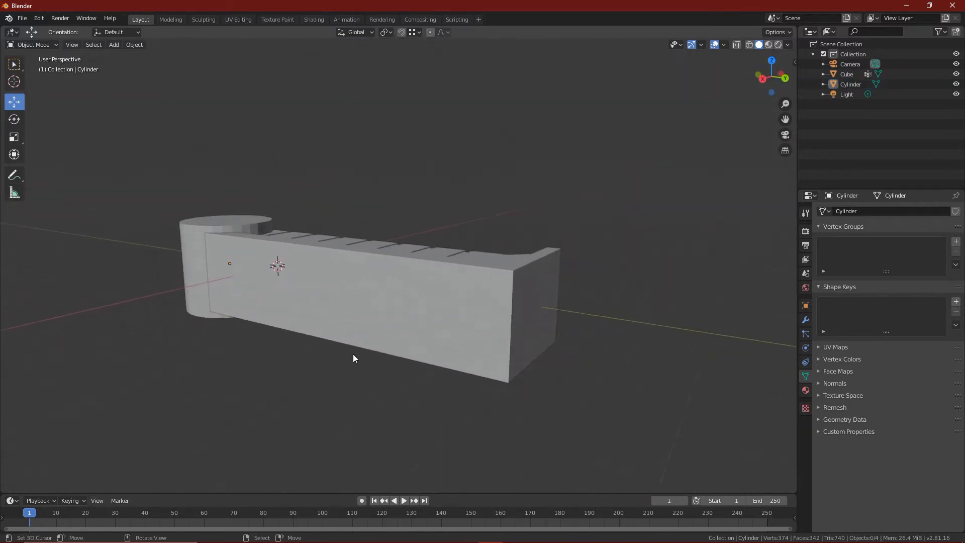
pyautogui.click(354, 282)
pyautogui.press('s')
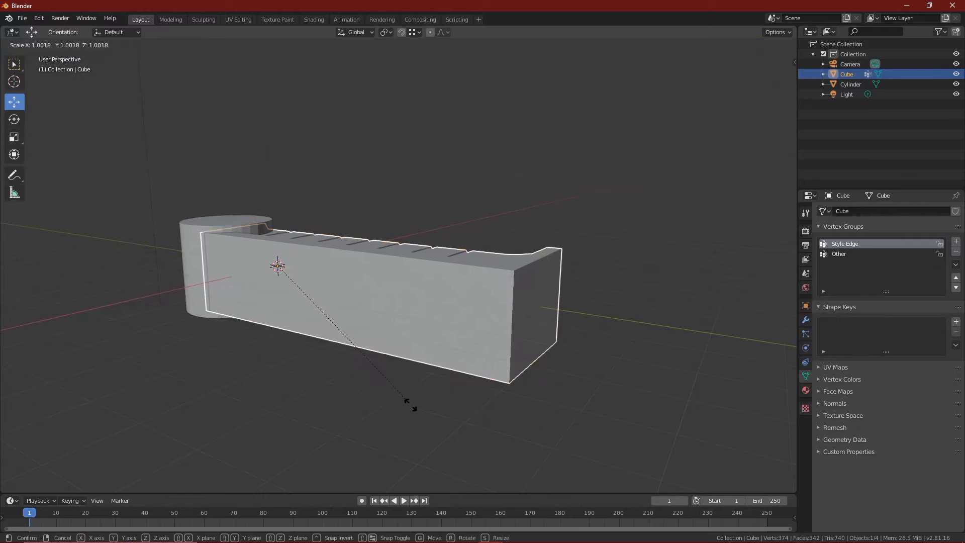
pyautogui.press('z')
pyautogui.click(385, 381)
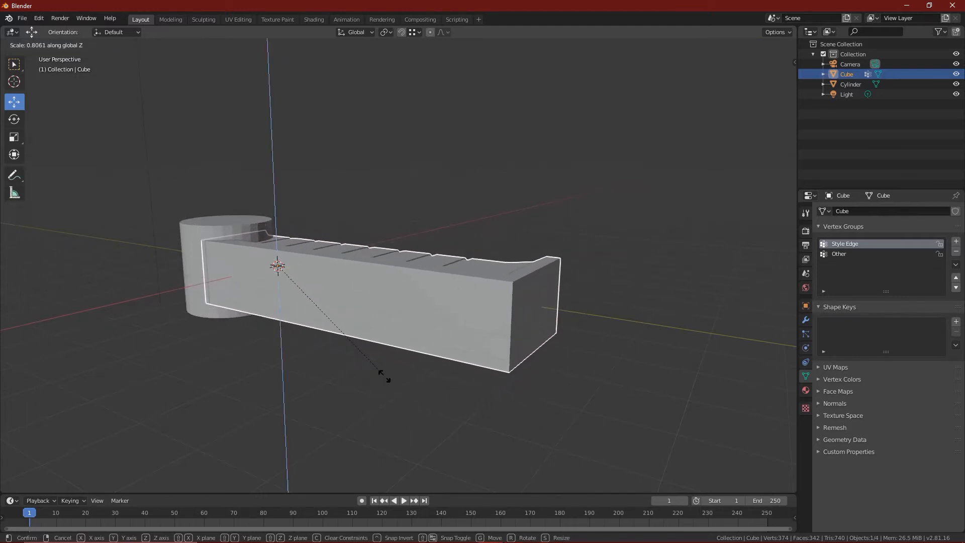
# Reposition the cylinder on the handle's end and scale it up uniformly by about 1.16.
pyautogui.moveTo(530, 358); pyautogui.dragTo(492, 359, button='middle')
pyautogui.scroll(-3, 495, 356)
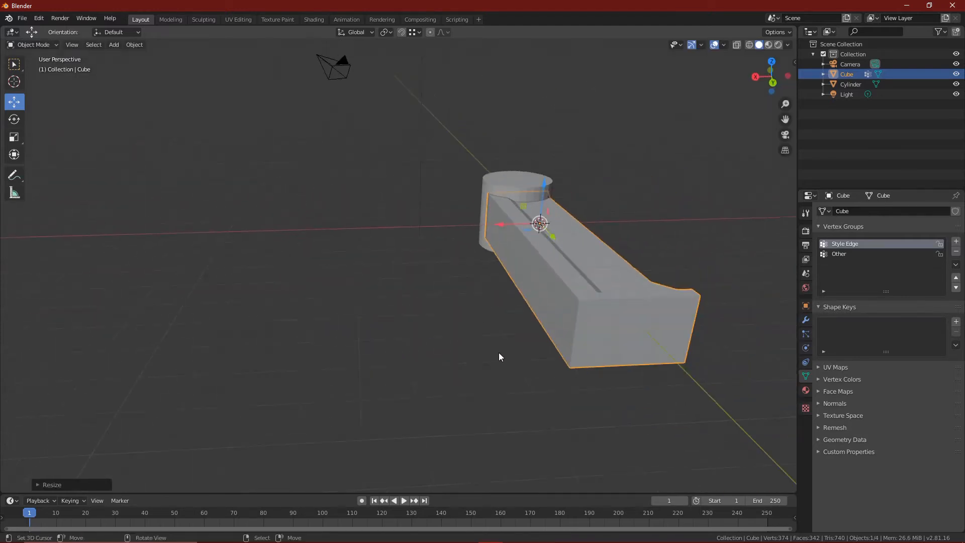
pyautogui.moveTo(624, 335); pyautogui.dragTo(510, 332, button='middle')
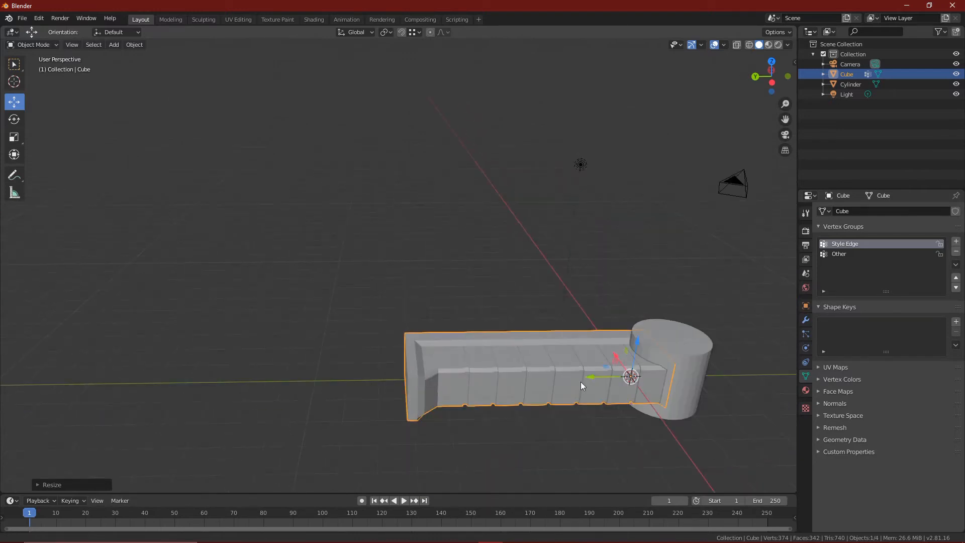
pyautogui.keyDown('shift'); pyautogui.moveTo(580, 386); pyautogui.dragTo(322, 301, button='middle'); pyautogui.keyUp('shift')
pyautogui.click(346, 317)
pyautogui.press('s')
pyautogui.press('g')
pyautogui.moveTo(465, 388); pyautogui.dragTo(557, 392, button='middle')
pyautogui.press('s')
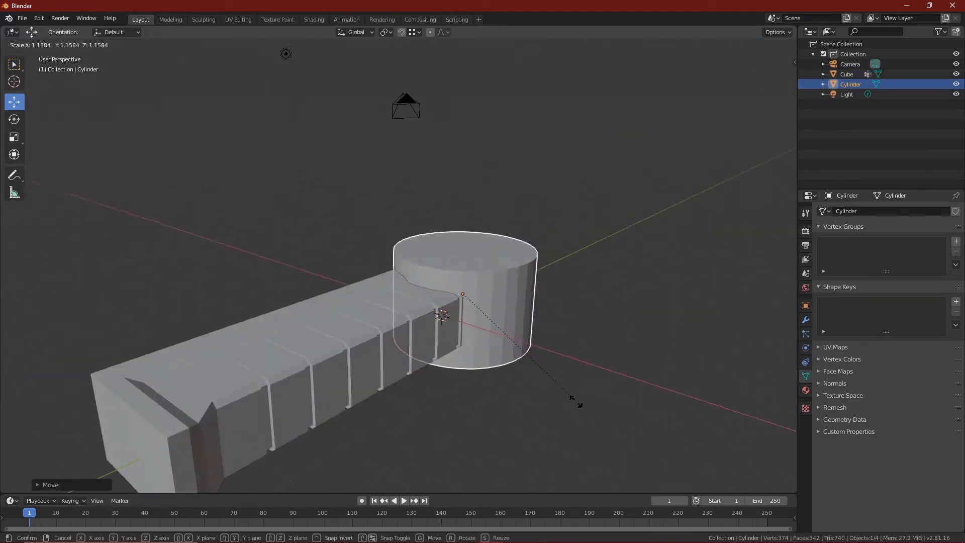
pyautogui.click(576, 401)
# Cut an edge loop around the middle of the cylinder's side and bevel it into two loops.
pyautogui.scroll(-4, 553, 372)
pyautogui.moveTo(432, 241); pyautogui.dragTo(476, 317, button='middle')
pyautogui.press('Tab')
pyautogui.scroll(7, 453, 307)
pyautogui.keyDown('alt'); pyautogui.click(363, 275); pyautogui.keyUp('alt')
pyautogui.hotkey('ctrl', 'r')
pyautogui.click(382, 316)
pyautogui.press('s')
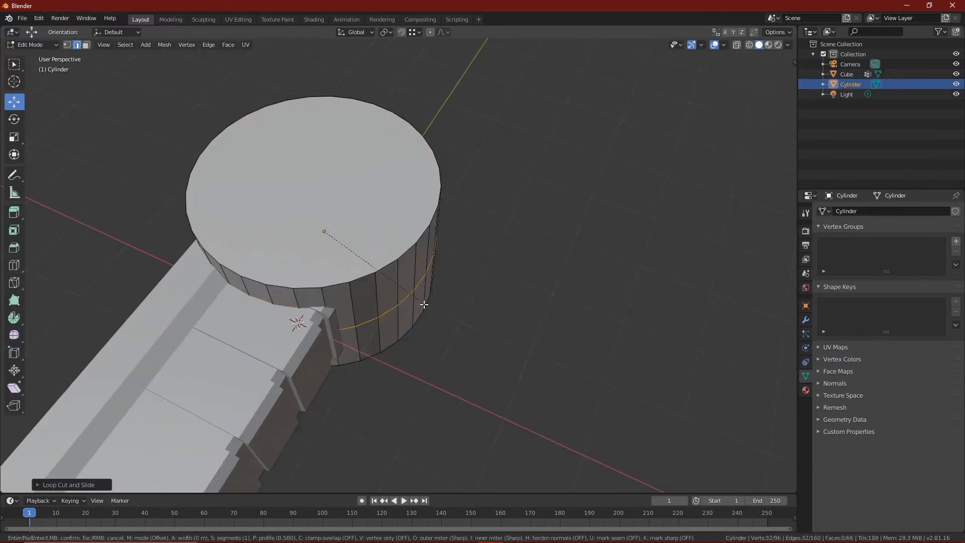
# Scale the cylinder's two side loops apart along Z to leave a chamfered rim at each end.
pyautogui.keyDown('alt'); pyautogui.rightClick(362, 278); pyautogui.keyUp('alt')
pyautogui.press('s')
pyautogui.moveTo(397, 337); pyautogui.dragTo(387, 216, button='middle')
pyautogui.keyDown('alt'); pyautogui.keyDown('shift'); pyautogui.rightClick(349, 99); pyautogui.keyUp('shift'); pyautogui.keyUp('alt')
pyautogui.press('s')
pyautogui.press('z')
pyautogui.click(435, 307)
pyautogui.moveTo(435, 307); pyautogui.dragTo(455, 376, button='middle')
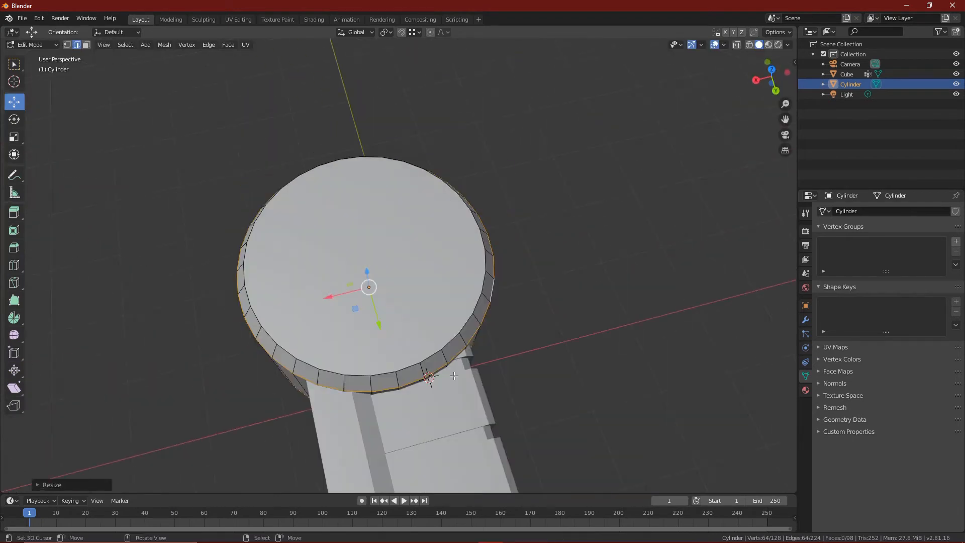
# Inset the flat cap faces on both ends of the cylinder.
pyautogui.press('3')
pyautogui.moveTo(408, 257); pyautogui.dragTo(503, 160, button='middle')
pyautogui.keyDown('shift'); pyautogui.rightClick(362, 241); pyautogui.keyUp('shift')
pyautogui.press('i')
pyautogui.click(553, 323)
# Try to extrude and scale the inset cap faces on both ends of the cylinder.
pyautogui.press('e')
pyautogui.press('s')
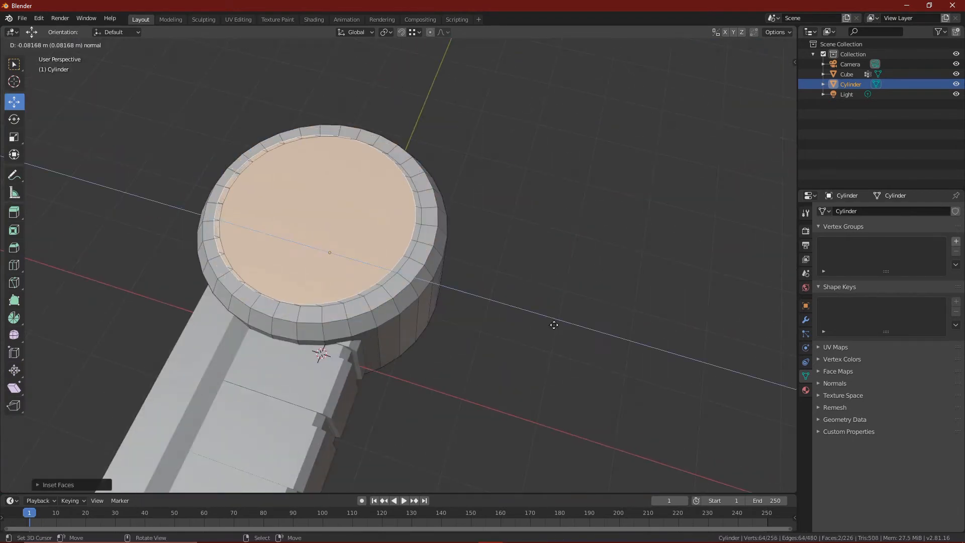
pyautogui.click(528, 316)
pyautogui.moveTo(529, 316); pyautogui.dragTo(529, 267, button='middle')
pyautogui.hotkey('ctrl', 'z')
# Inset both cap faces again and extrude the rings around them inward along Z as recessed grooves.
pyautogui.press('i')
pyautogui.click(519, 267)
pyautogui.keyDown('alt'); pyautogui.rightClick(399, 216); pyautogui.keyUp('alt')
pyautogui.moveTo(417, 251); pyautogui.dragTo(426, 133, button='middle')
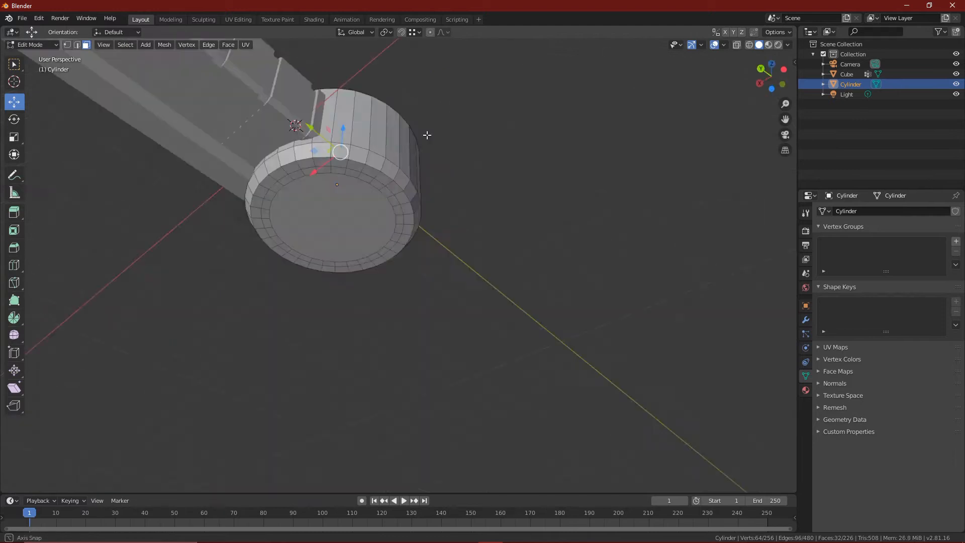
pyautogui.keyDown('alt'); pyautogui.keyDown('shift'); pyautogui.rightClick(406, 211); pyautogui.keyUp('shift'); pyautogui.keyUp('alt')
pyautogui.moveTo(427, 226); pyautogui.dragTo(381, 281, button='middle')
pyautogui.press('e')
pyautogui.press('s')
pyautogui.press('z')
pyautogui.click(486, 332)
# Scale the whole cylinder hub uniformly in Object Mode.
pyautogui.scroll(-5, 525, 265)
pyautogui.scroll(7, 525, 265)
pyautogui.press('Tab')
pyautogui.press('s')
pyautogui.click(516, 342)
# Cut a loop around the middle of the hub's side and bevel it into a wide band.
pyautogui.press('Tab')
pyautogui.hotkey('ctrl', 'r')
pyautogui.click(403, 217)
pyautogui.click(403, 219)
pyautogui.hotkey('ctrl', 'b')
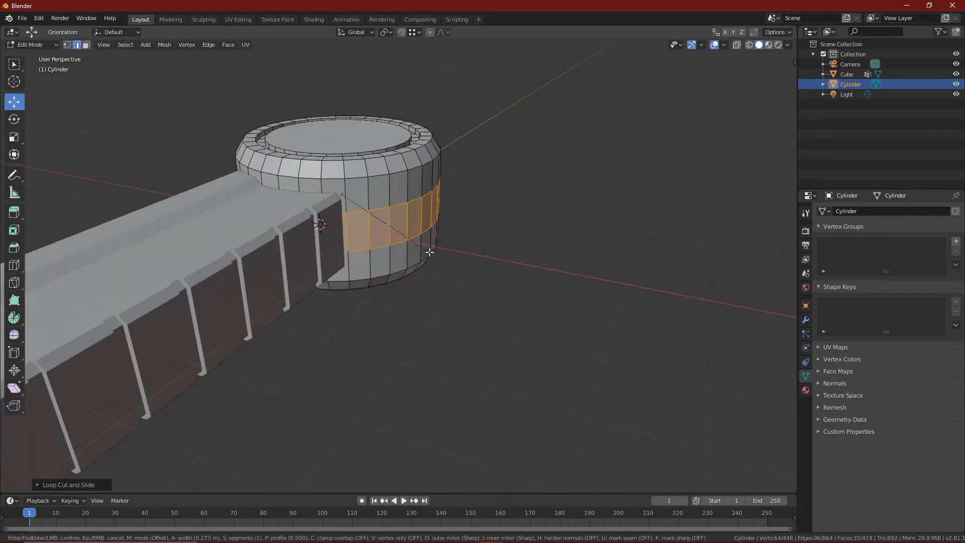
pyautogui.click(429, 250)
# Extrude one face of the hub's middle band diagonally outward on the grooved side and rotate its end face.
pyautogui.rightClick(443, 319)
pyautogui.press('3')
pyautogui.moveTo(453, 320); pyautogui.dragTo(411, 287, button='middle')
pyautogui.rightClick(420, 272)
pyautogui.press('e')
pyautogui.press('e')
pyautogui.hotkey('shift', 'z')
pyautogui.moveTo(508, 345); pyautogui.dragTo(489, 362, button='middle')
pyautogui.click(510, 397)
pyautogui.press('r')
pyautogui.click(523, 371)
# Extrude the guard bar's end face alongside the handle and adjust its angle.
pyautogui.press('e')
pyautogui.click(463, 464)
pyautogui.moveTo(495, 301); pyautogui.dragTo(530, 308, button='middle')
pyautogui.press('r')
pyautogui.scroll(4, 473, 344)
pyautogui.press('1')
pyautogui.press('3')
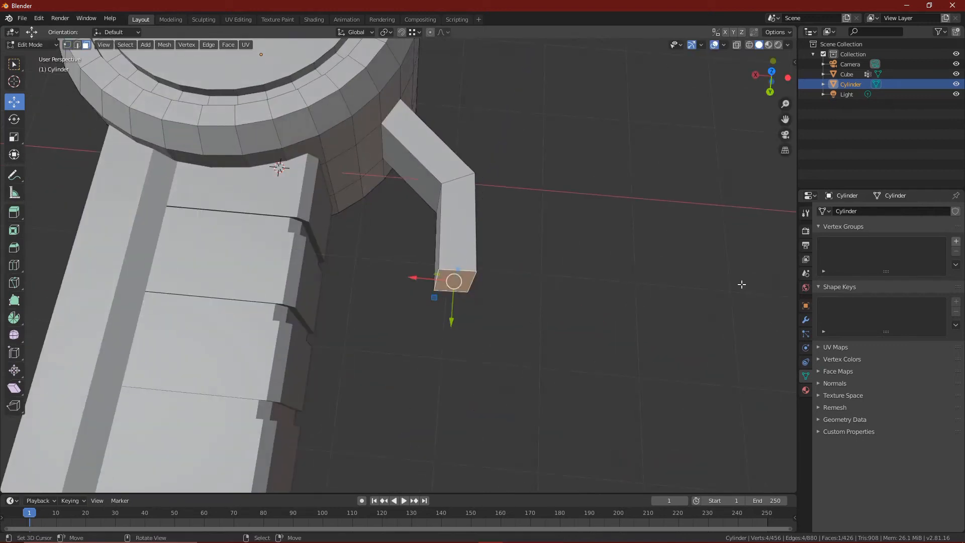
# From the top view, move the guard bar's end face along X and Y, rotate it and scale it up slightly.
pyautogui.click(772, 79)
pyautogui.moveTo(365, 203); pyautogui.dragTo(405, 203)
pyautogui.moveTo(358, 165); pyautogui.dragTo(356, 114)
pyautogui.press('r')
pyautogui.click(445, 404)
pyautogui.press('s')
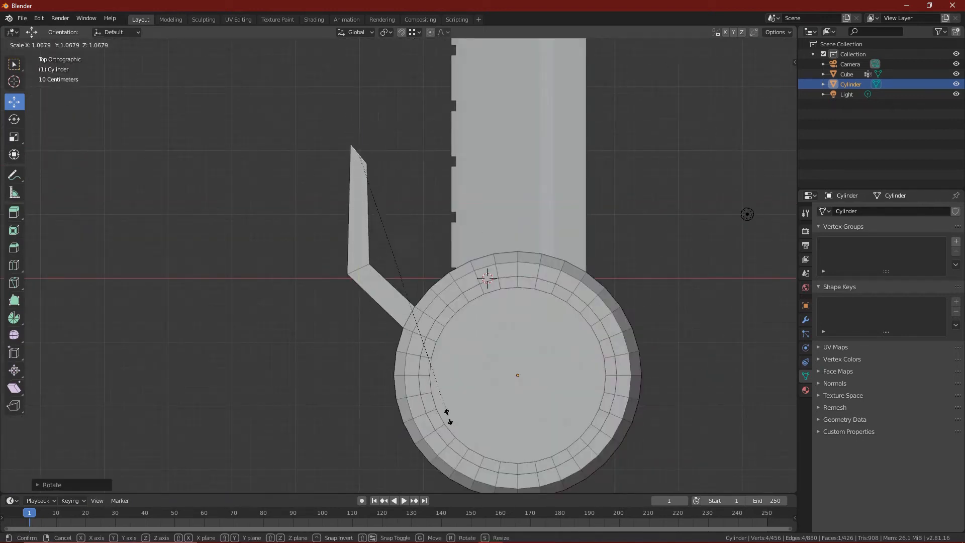
pyautogui.click(449, 424)
# Extrude the guard bar's end back toward the handle and move it along the Y and X axes.
pyautogui.moveTo(449, 424); pyautogui.dragTo(646, 422, button='middle')
pyautogui.press('e')
pyautogui.click(397, 402)
pyautogui.moveTo(384, 427); pyautogui.dragTo(377, 395)
pyautogui.moveTo(330, 348); pyautogui.dragTo(308, 355)
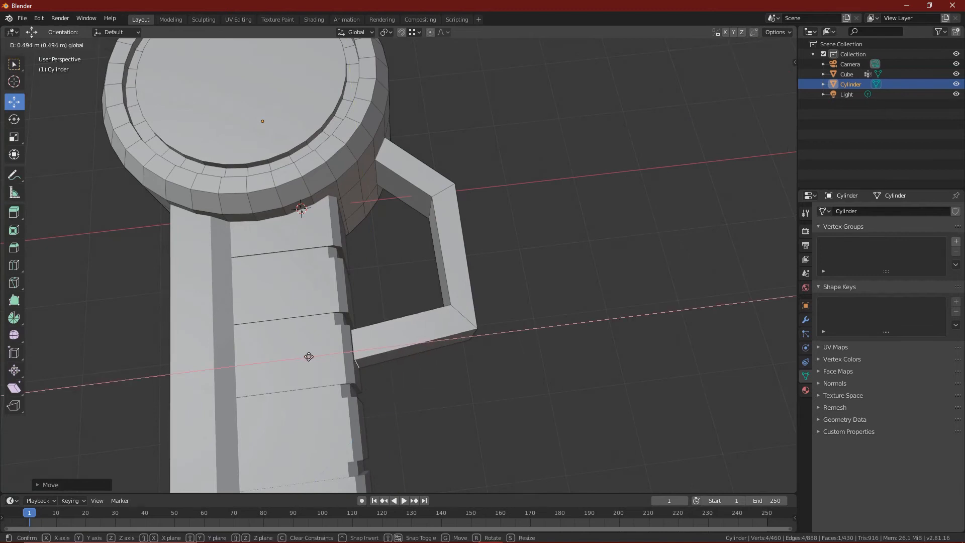
# Shift the guard's end face beside the handle, enable snapping to faces and rotate the end face.
pyautogui.press('Tab')
pyautogui.moveTo(404, 344); pyautogui.dragTo(384, 329, button='middle')
pyautogui.press('Tab')
pyautogui.moveTo(196, 359); pyautogui.dragTo(224, 366)
pyautogui.click(402, 32)
pyautogui.click(415, 32)
pyautogui.click(413, 91)
pyautogui.press('r')
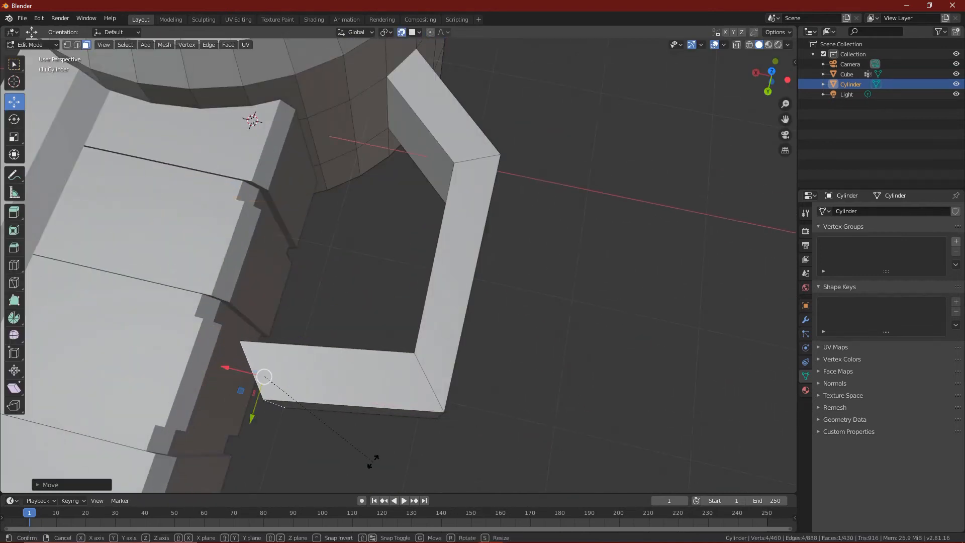
pyautogui.click(323, 446)
# Move the guard's rotated end face up against the handle's grooved side.
pyautogui.moveTo(485, 117); pyautogui.dragTo(503, 117)
pyautogui.moveTo(503, 118); pyautogui.dragTo(526, 134, button='middle')
pyautogui.moveTo(152, 220); pyautogui.dragTo(139, 216)
pyautogui.moveTo(241, 241); pyautogui.dragTo(338, 282, button='middle')
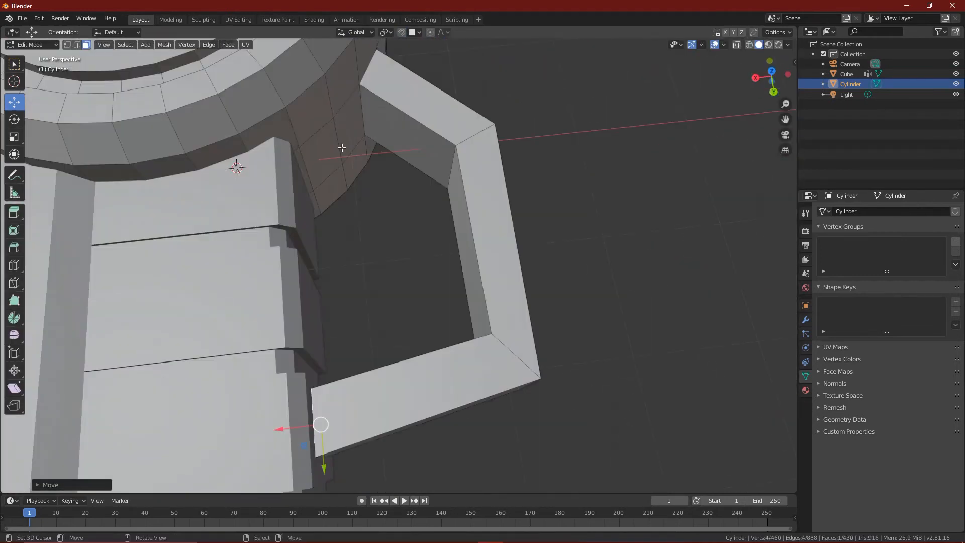
# Turn snapping off, duplicate the hub band face inside the guard and shift the copy slightly along Y.
pyautogui.rightClick(336, 151)
pyautogui.click(402, 32)
pyautogui.hotkey('shift', 'd')
pyautogui.rightClick(343, 247)
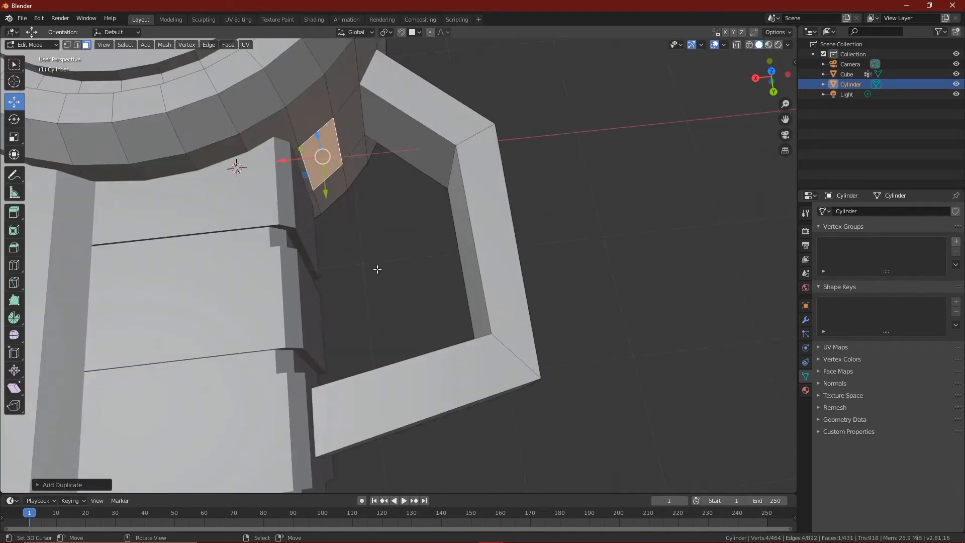
pyautogui.scroll(3, 382, 279)
pyautogui.scroll(-3, 386, 286)
pyautogui.moveTo(363, 301)
pyautogui.mouseDown(button='middle')
pyautogui.moveTo(366, 330)
pyautogui.moveTo(376, 303)
pyautogui.mouseUp(button='middle')
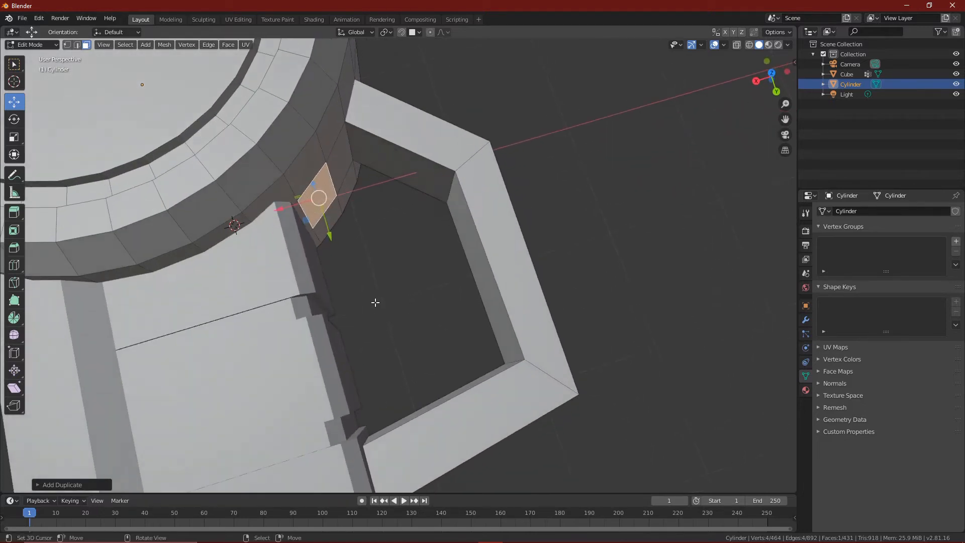
pyautogui.moveTo(330, 234); pyautogui.dragTo(357, 225)
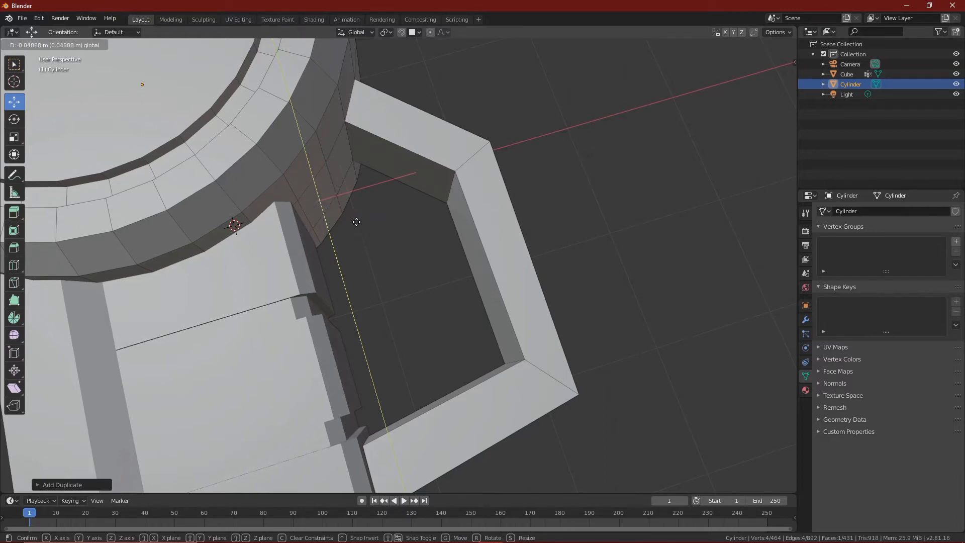
pyautogui.click(357, 222)
# Extrude the duplicated face and move its end along X and Y to form a slanted trigger arm beside the handle.
pyautogui.press('e')
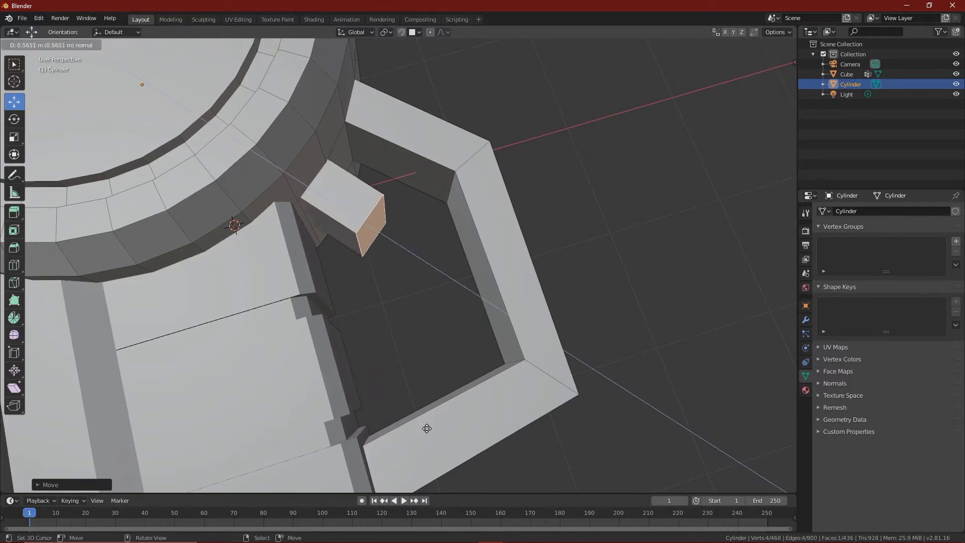
pyautogui.click(424, 435)
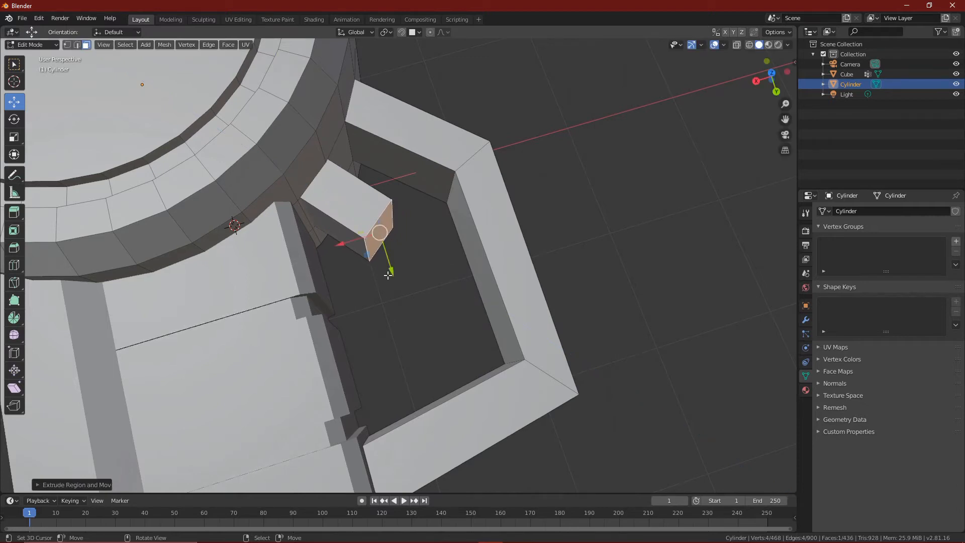
pyautogui.moveTo(352, 248); pyautogui.dragTo(317, 254)
pyautogui.moveTo(354, 280); pyautogui.dragTo(382, 330)
pyautogui.moveTo(319, 314); pyautogui.dragTo(332, 312)
pyautogui.moveTo(383, 329); pyautogui.dragTo(389, 350)
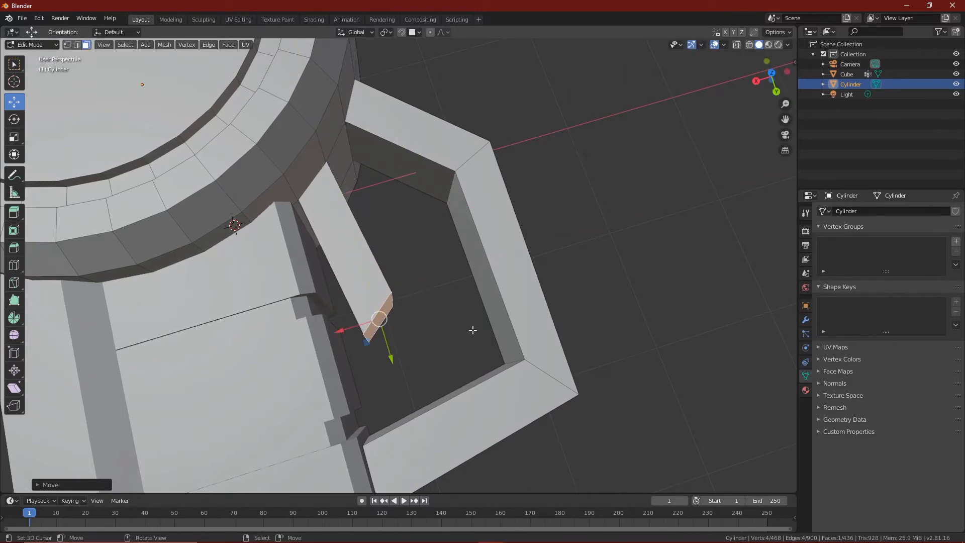
# Extrude the trigger's end toward the guard and taper the new tip by scaling it down in X and Y only.
pyautogui.press('e')
pyautogui.click(587, 343)
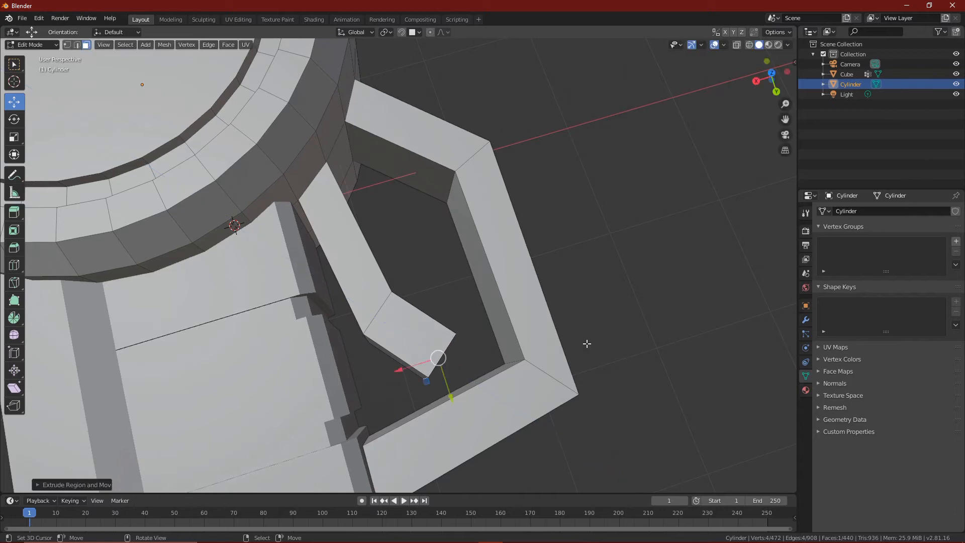
pyautogui.press('s')
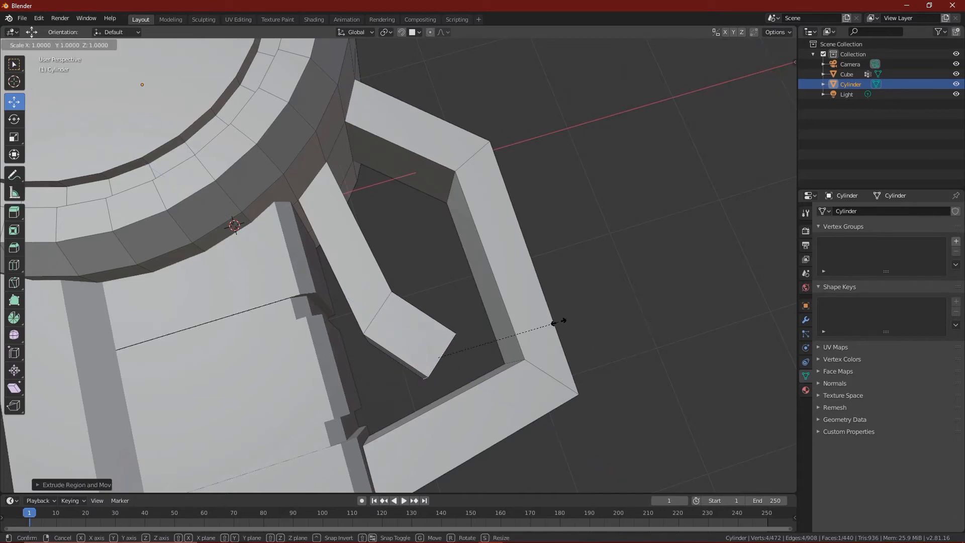
pyautogui.hotkey('shift', 'z')
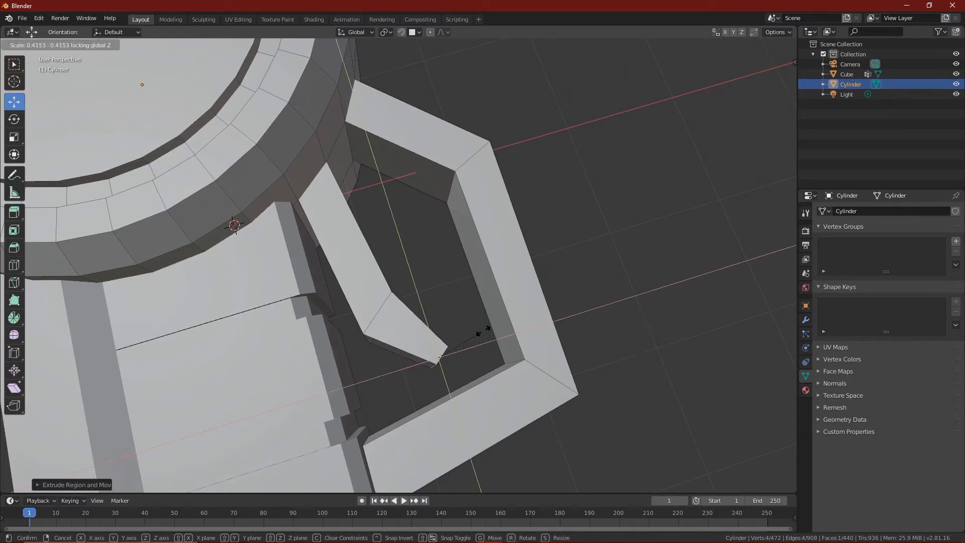
pyautogui.click(446, 345)
# Select the whole trigger piece, thin it along Z and nudge it into position against the hub.
pyautogui.moveTo(440, 347); pyautogui.dragTo(447, 318, button='middle')
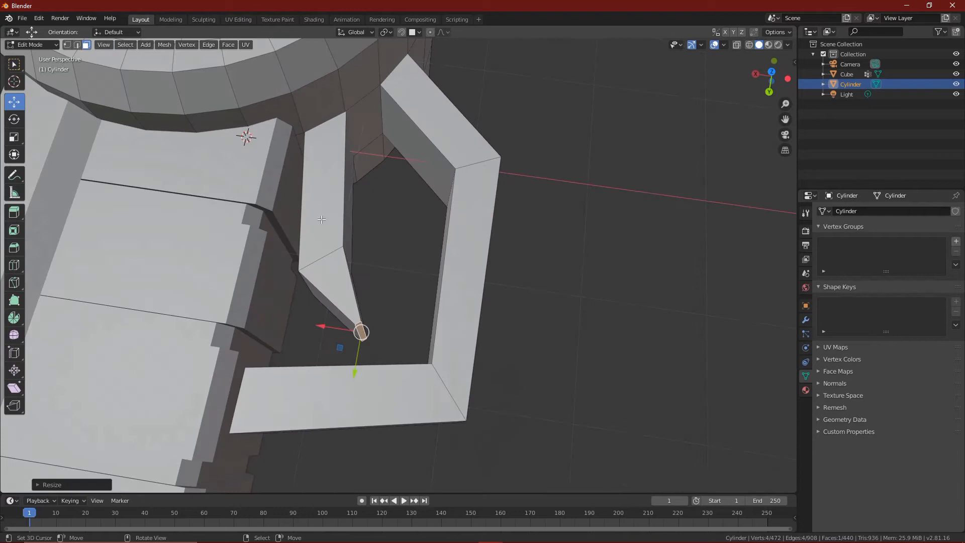
pyautogui.press('l')
pyautogui.press('s')
pyautogui.press('z')
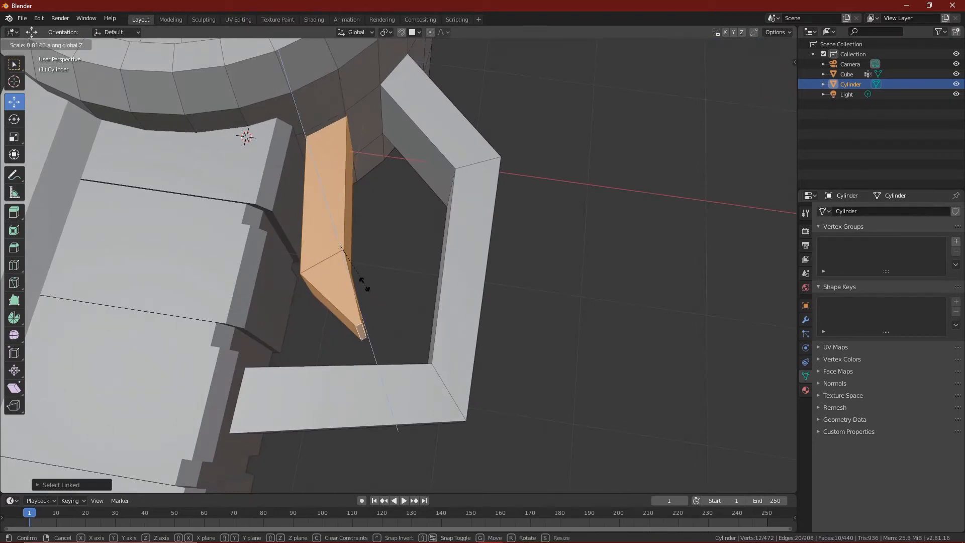
pyautogui.click(344, 259)
pyautogui.moveTo(528, 297); pyautogui.dragTo(387, 249, button='middle')
pyautogui.moveTo(369, 258); pyautogui.dragTo(370, 250)
pyautogui.scroll(-5, 387, 201)
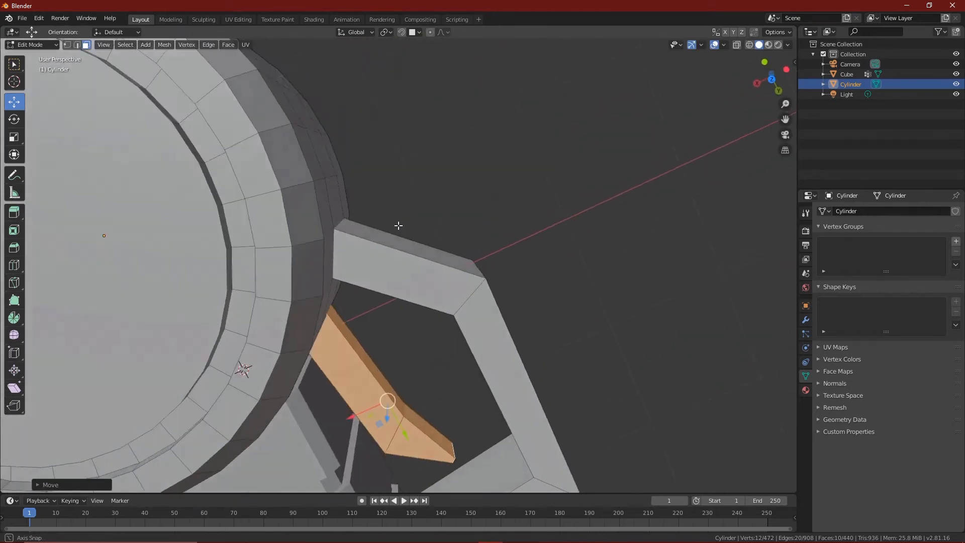
pyautogui.moveTo(398, 224); pyautogui.dragTo(406, 176, button='middle')
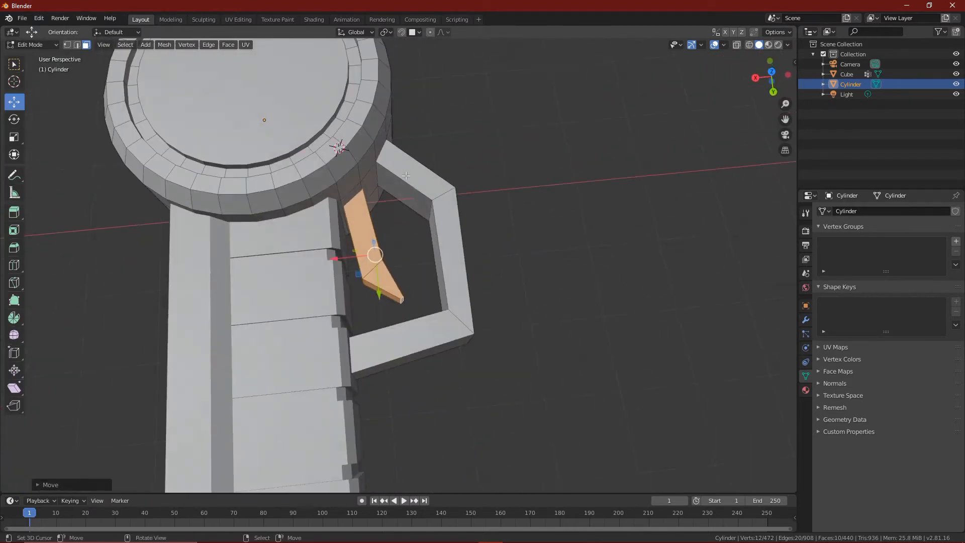
# Set the transform orientation to Cursor and activate the Rotate tool for the selected trigger piece.
pyautogui.click(370, 34)
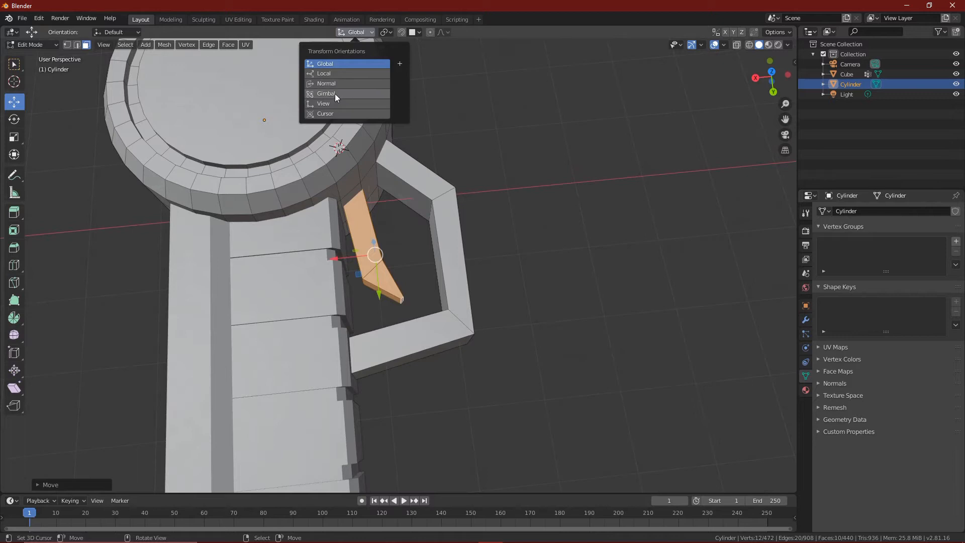
pyautogui.click(339, 113)
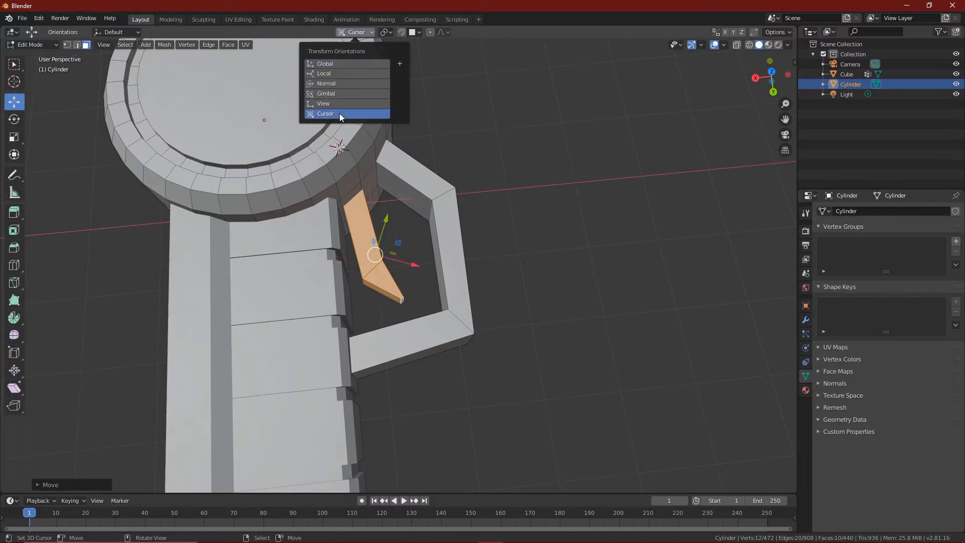
pyautogui.click(15, 120)
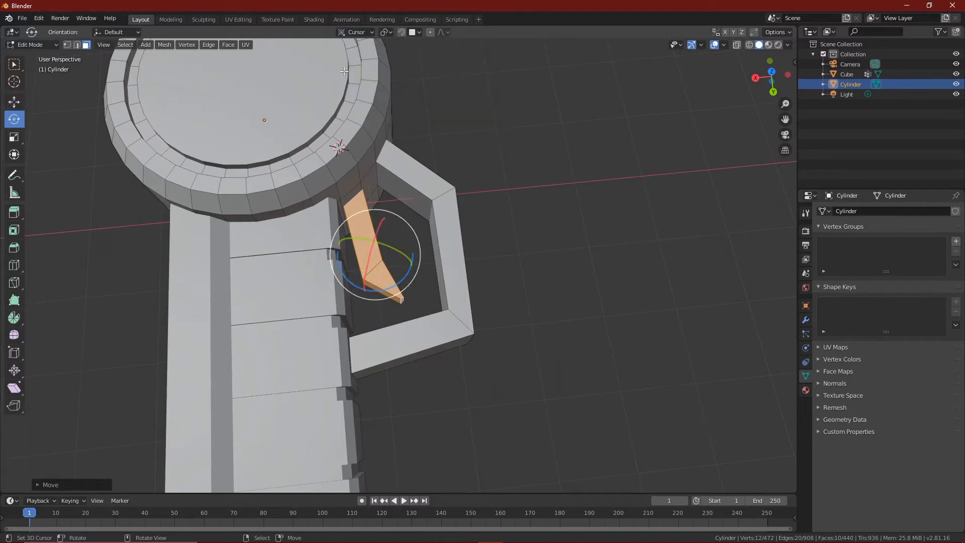
pyautogui.click(360, 32)
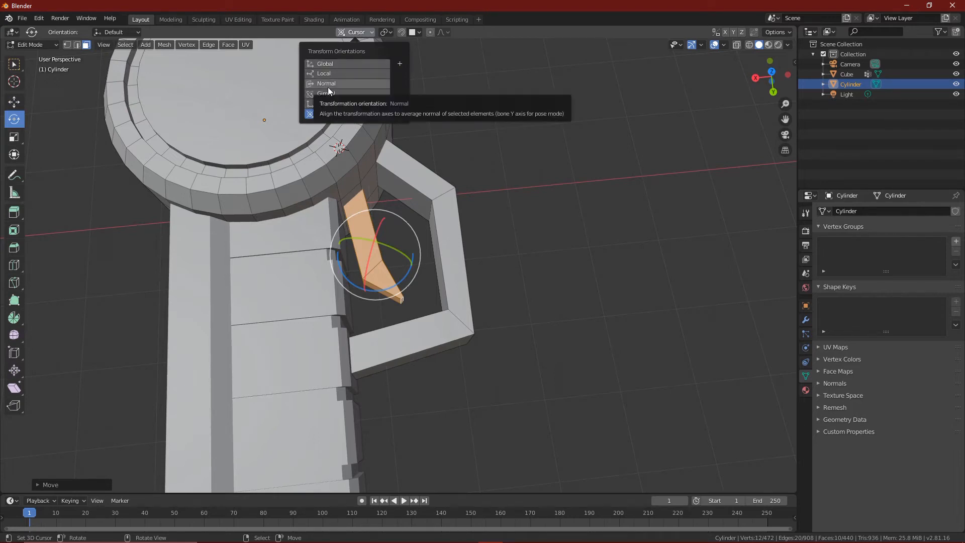
pyautogui.click(360, 31)
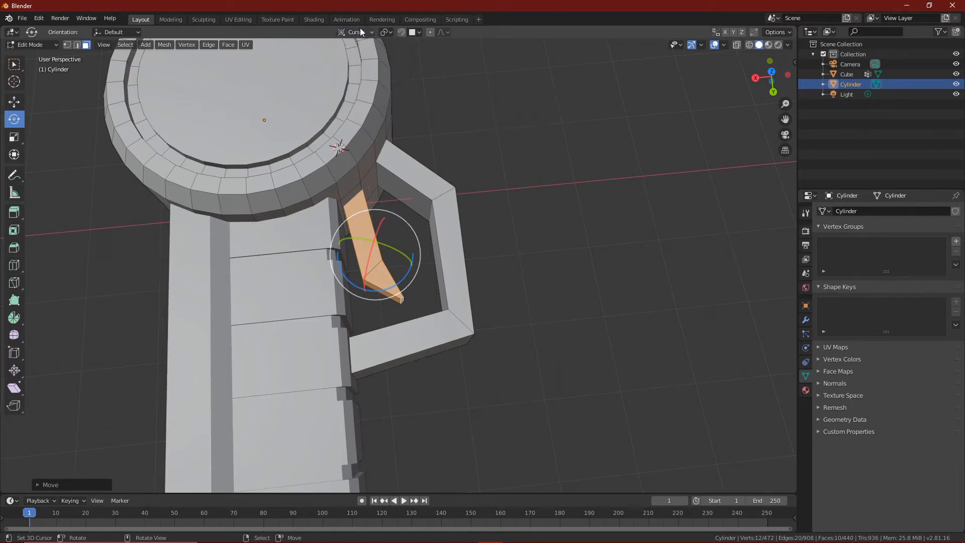
pyautogui.moveTo(391, 287)
pyautogui.mouseDown()
pyautogui.moveTo(398, 281)
pyautogui.moveTo(389, 288)
pyautogui.mouseUp()
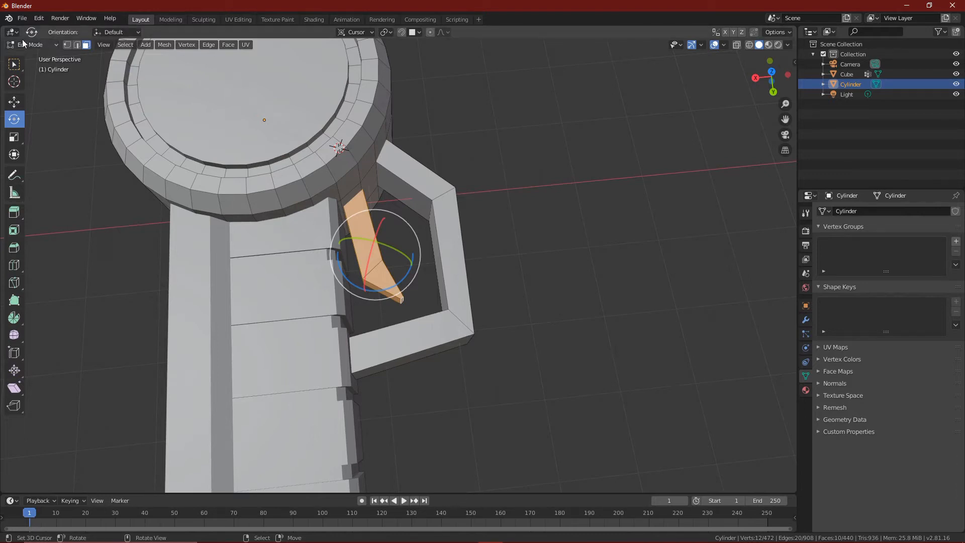
pyautogui.click(341, 32)
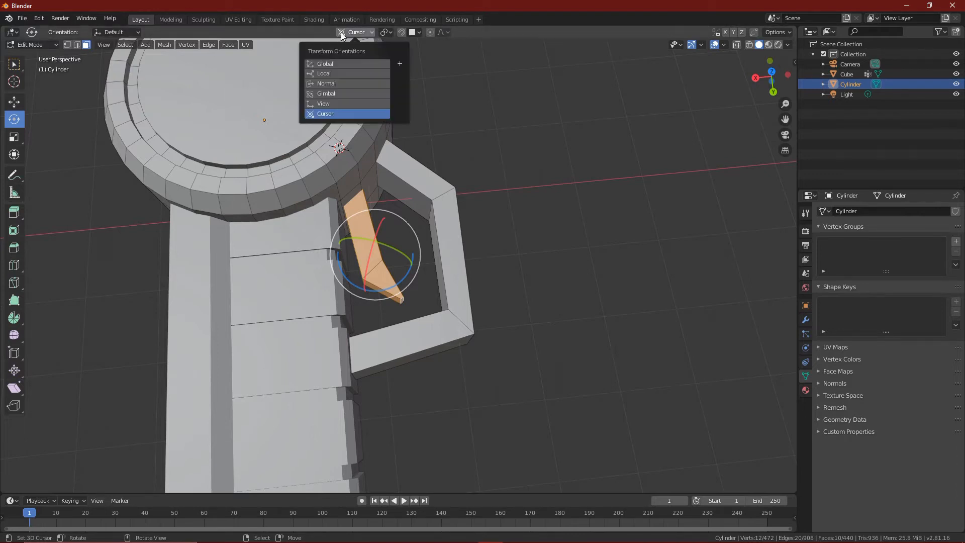
pyautogui.click(342, 66)
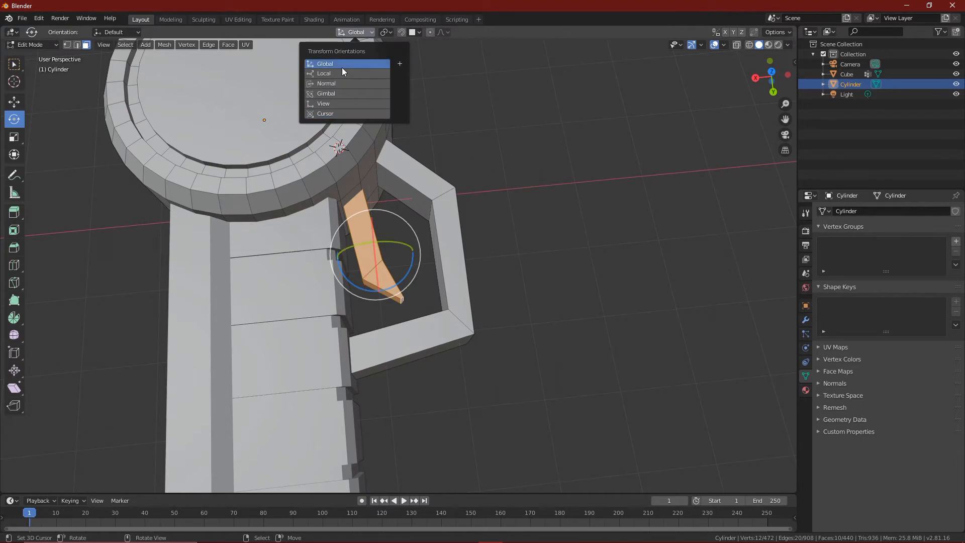
pyautogui.click(366, 30)
pyautogui.click(340, 113)
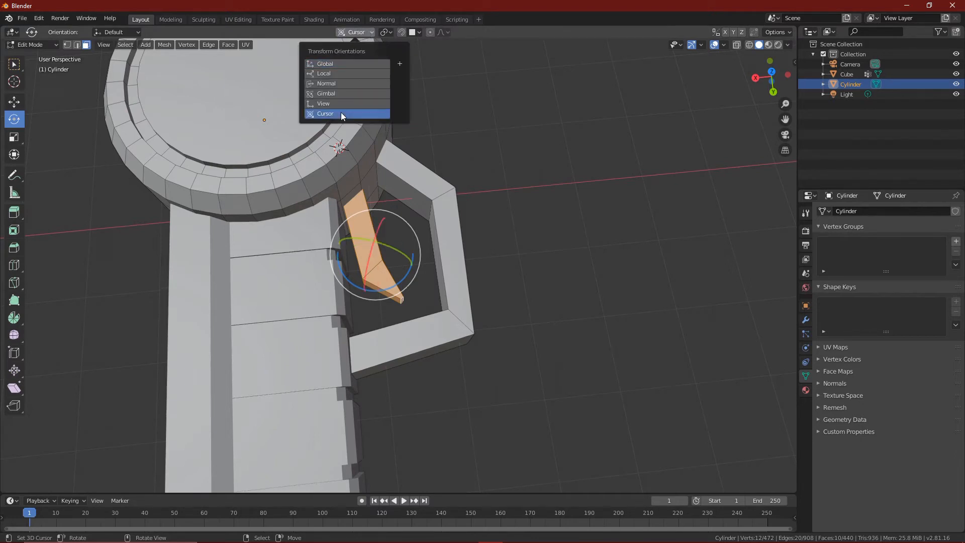
# Place the 3D cursor at the hub's edge beside the guard and rotate the trigger slightly toward the handle.
pyautogui.keyDown('shift'); pyautogui.rightClick(338, 150); pyautogui.keyUp('shift')
pyautogui.moveTo(343, 157); pyautogui.dragTo(412, 183, button='middle')
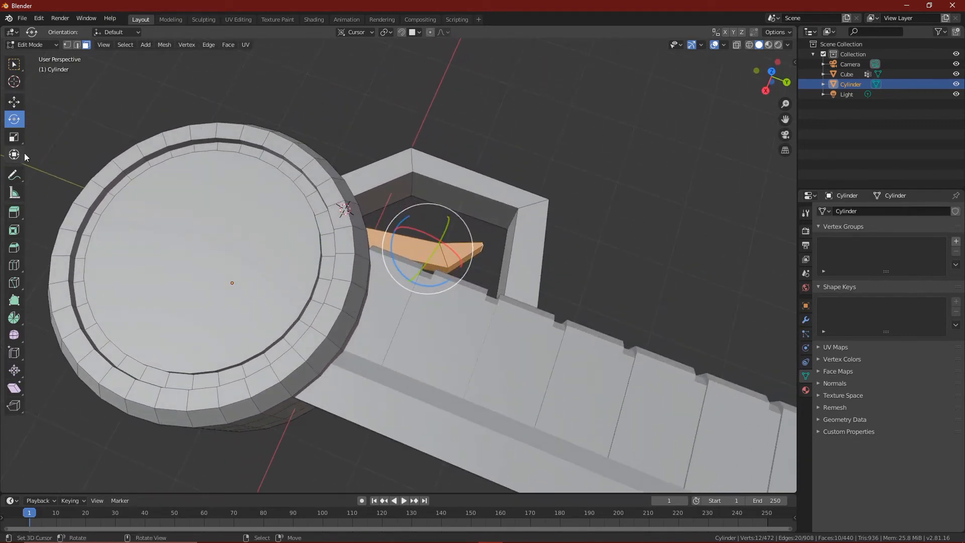
pyautogui.keyDown('shift'); pyautogui.rightClick(348, 204); pyautogui.keyUp('shift')
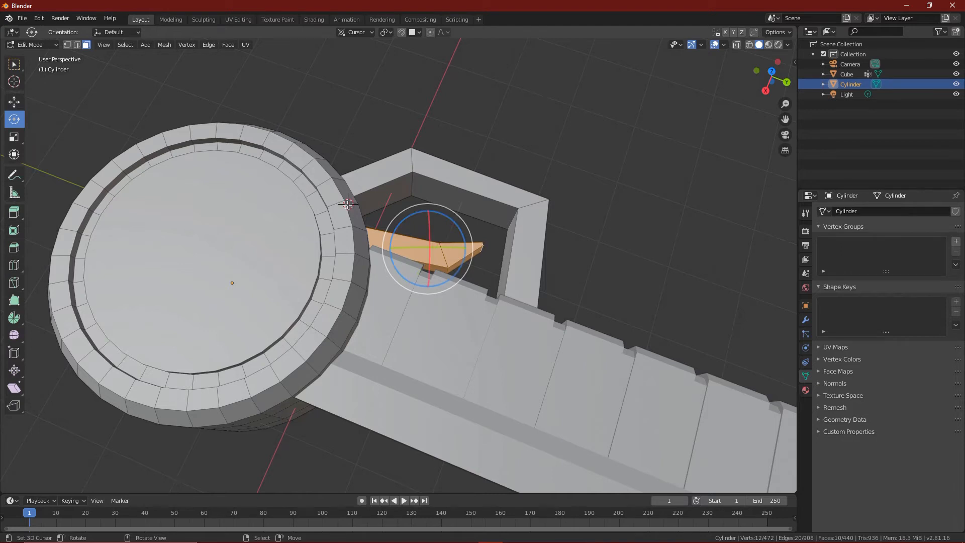
pyautogui.press('r')
pyautogui.click(487, 97)
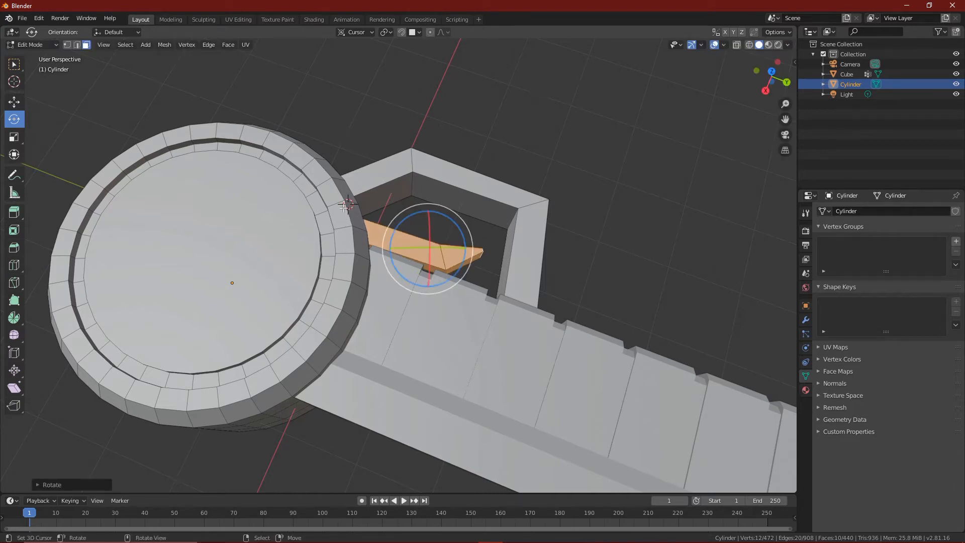
# Try rotating the trigger further in two attempts and undo each rotation.
pyautogui.press('r')
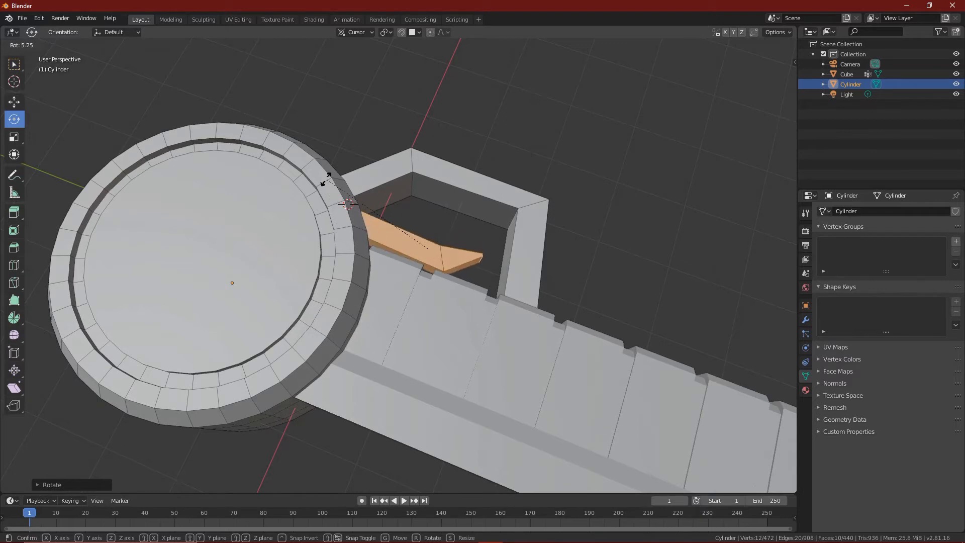
pyautogui.click(326, 221)
pyautogui.hotkey('ctrl', 'z')
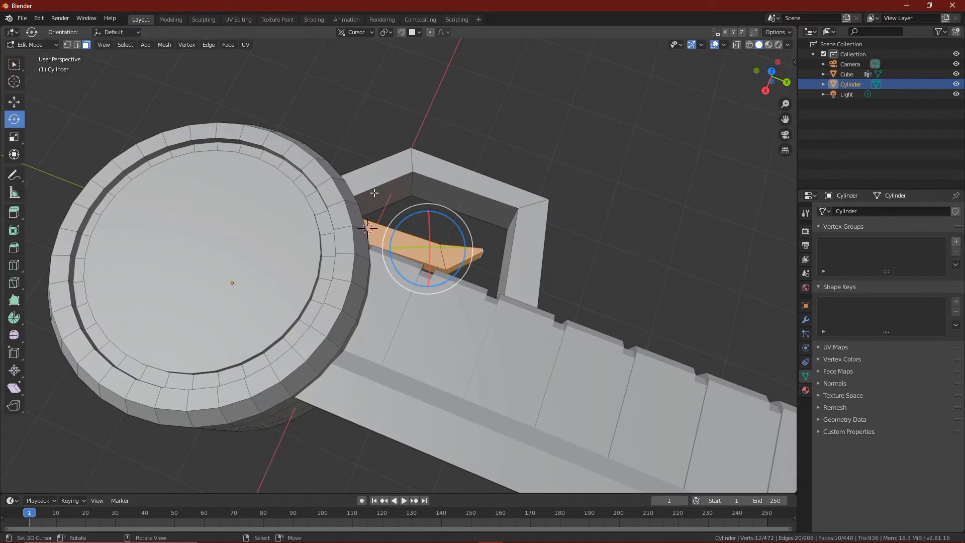
pyautogui.press('r')
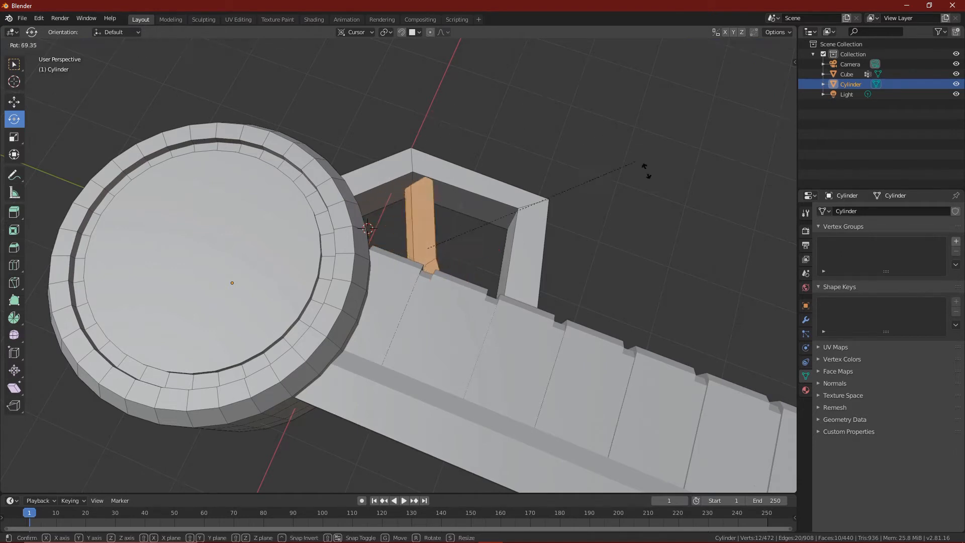
pyautogui.click(662, 185)
pyautogui.hotkey('ctrl', 'z')
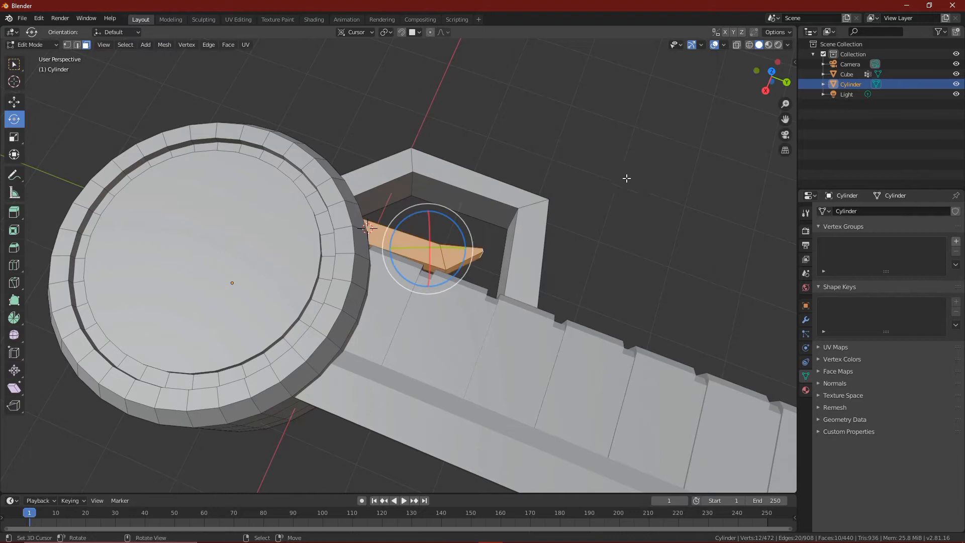
# Rotate the trigger by about -16° to swing its tip toward the guard and shift it slightly.
pyautogui.moveTo(509, 233); pyautogui.dragTo(399, 248, button='middle')
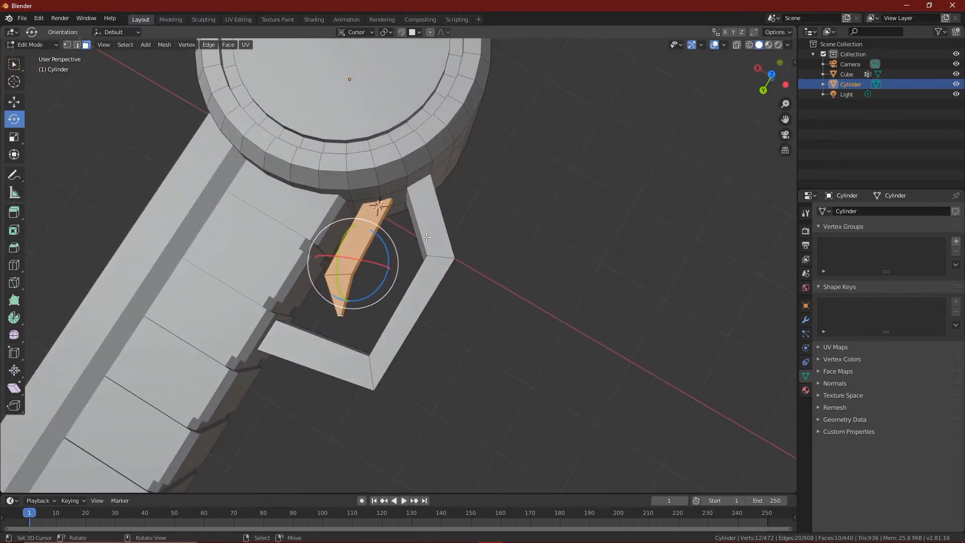
pyautogui.press('r')
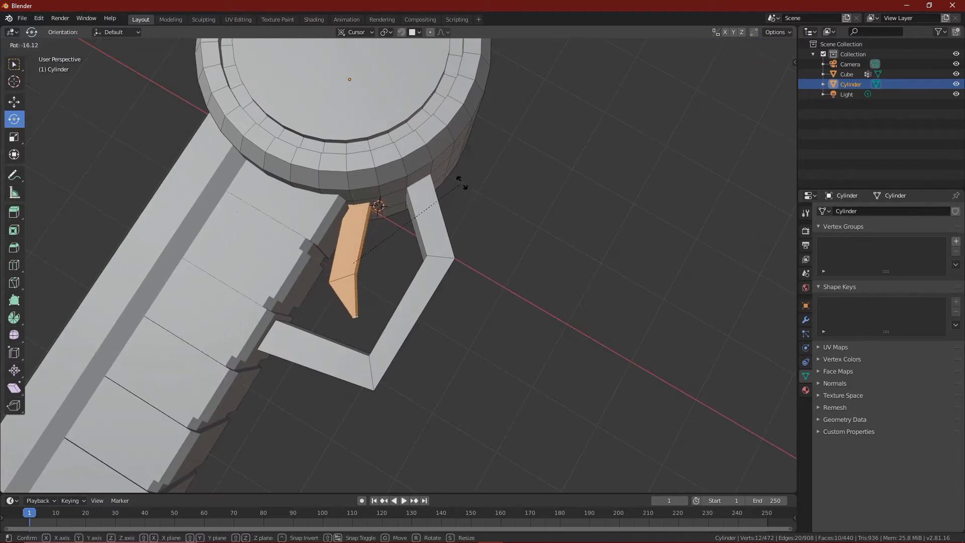
pyautogui.click(461, 181)
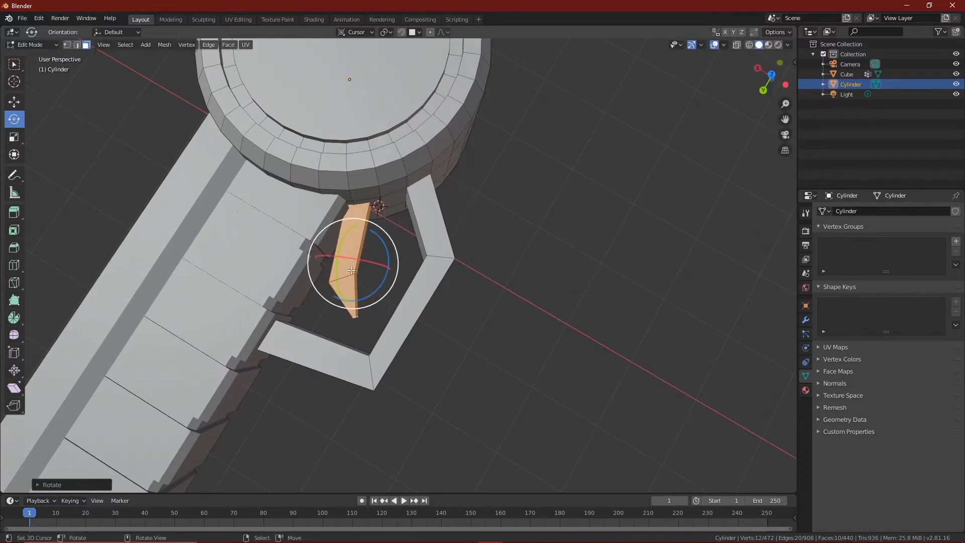
pyautogui.click(14, 103)
pyautogui.moveTo(394, 268); pyautogui.dragTo(391, 268)
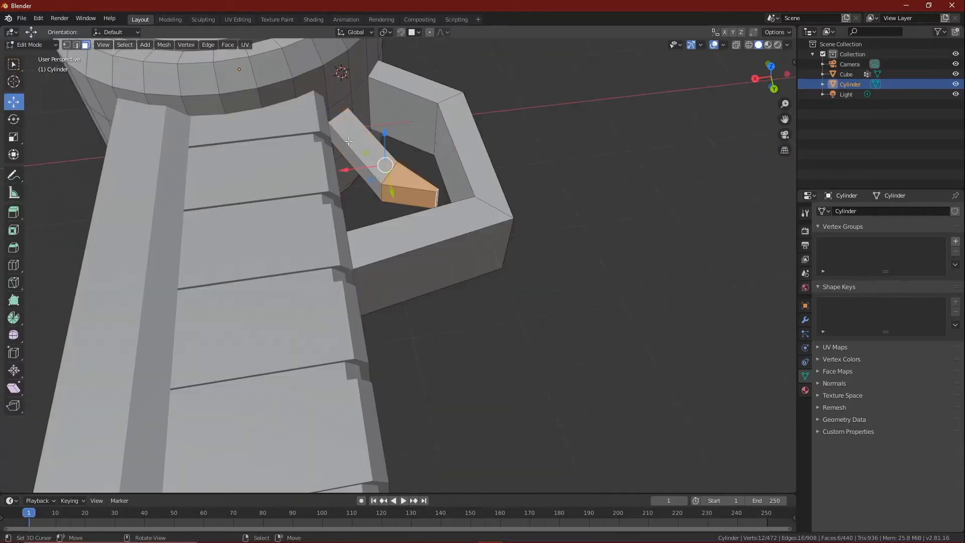
# Move the trigger's tapered tip into place inside the guard using X-ray display, and return to Object Mode.
pyautogui.hotkey('alt', 'z')
pyautogui.press('g')
pyautogui.click(418, 218)
pyautogui.hotkey('alt', 'z')
pyautogui.moveTo(418, 218); pyautogui.dragTo(590, 265, button='middle')
pyautogui.press('Tab')
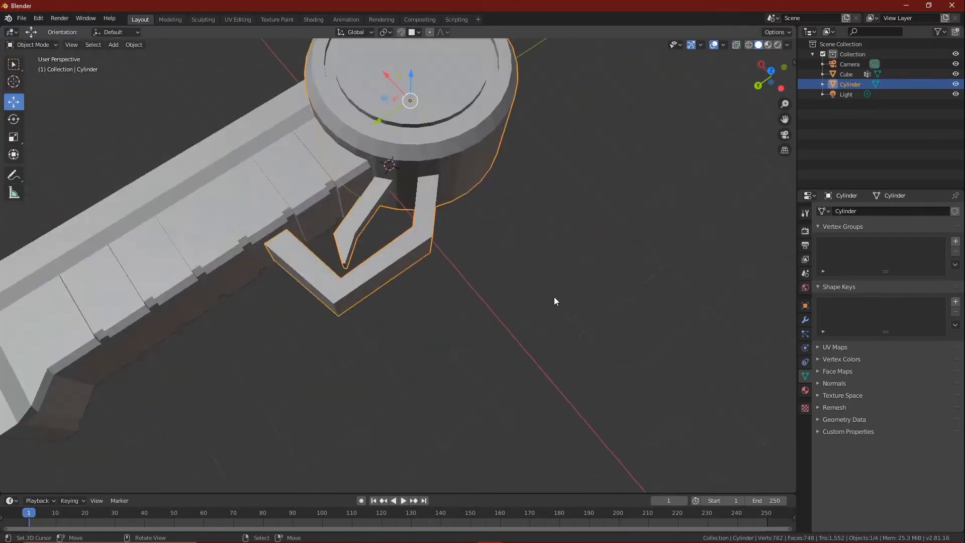
# Apply Shade Smooth to the hub object with its guard and trigger.
pyautogui.moveTo(554, 300)
pyautogui.mouseDown(button='middle')
pyautogui.moveTo(516, 189)
pyautogui.moveTo(584, 185)
pyautogui.moveTo(489, 189)
pyautogui.moveTo(439, 154)
pyautogui.moveTo(462, 126)
pyautogui.mouseUp(button='middle')
pyautogui.press('F3')
pyautogui.press('Return')
# Try adding a loop cut to the hub object and scaling the new loop, and undo it.
pyautogui.press('Tab')
pyautogui.scroll(5, 439, 153)
pyautogui.hotkey('ctrl', 'r')
pyautogui.click(552, 72)
pyautogui.click(552, 72)
pyautogui.press('s')
pyautogui.hotkey('ctrl', 'z')
pyautogui.press('Tab')
pyautogui.moveTo(629, 297)
pyautogui.mouseDown(button='middle')
pyautogui.moveTo(677, 324)
pyautogui.moveTo(532, 145)
pyautogui.moveTo(543, 264)
pyautogui.moveTo(616, 351)
pyautogui.mouseUp(button='middle')
pyautogui.press('Tab')
pyautogui.press('Tab')
# Apply Shade Smooth to the grooved handle object.
pyautogui.click(474, 181)
pyautogui.press('F3')
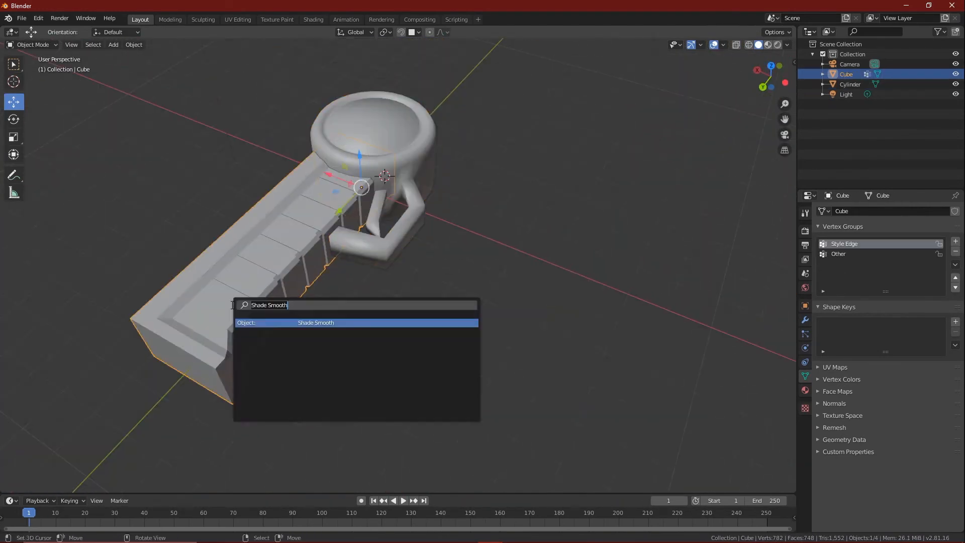
pyautogui.press('Return')
# Add a supporting edge loop around the hub object with a loop cut and return to Object Mode.
pyautogui.click(271, 262)
pyautogui.press('Tab')
pyautogui.hotkey('ctrl', 'r')
pyautogui.click(315, 270)
pyautogui.press('Tab')
# Add an edge loop in the groove around the hub's inner disc and raise it slightly along Z.
pyautogui.moveTo(472, 196); pyautogui.dragTo(511, 213, button='middle')
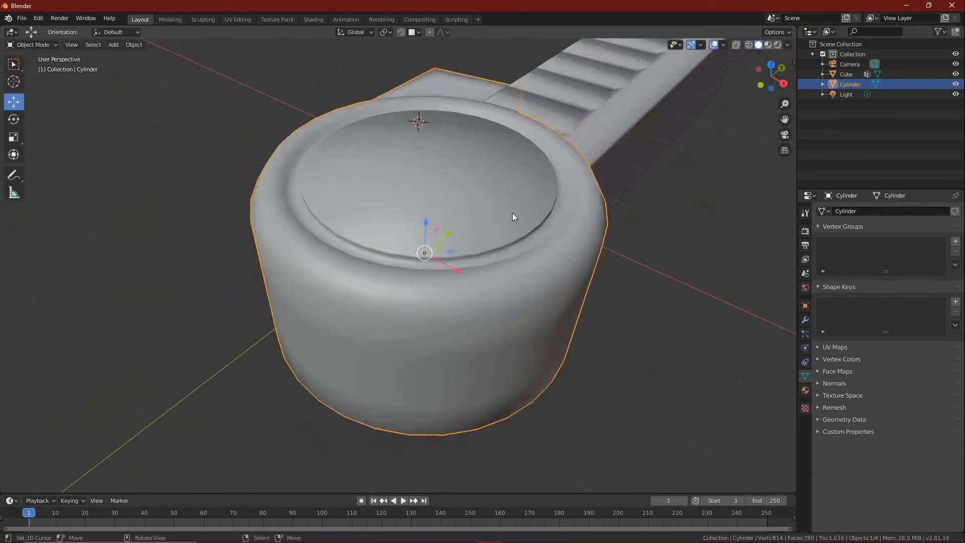
pyautogui.press('Tab')
pyautogui.hotkey('ctrl', 'r')
pyautogui.click(552, 213)
pyautogui.moveTo(428, 138); pyautogui.dragTo(429, 134)
# Add another edge loop at the rim of the hub's inner disc and raise it about 0.03 m along Z.
pyautogui.moveTo(428, 133); pyautogui.dragTo(427, 95, button='middle')
pyautogui.scroll(5, 427, 96)
pyautogui.hotkey('ctrl', 'r')
pyautogui.click(216, 408)
pyautogui.moveTo(170, 311); pyautogui.dragTo(170, 307)
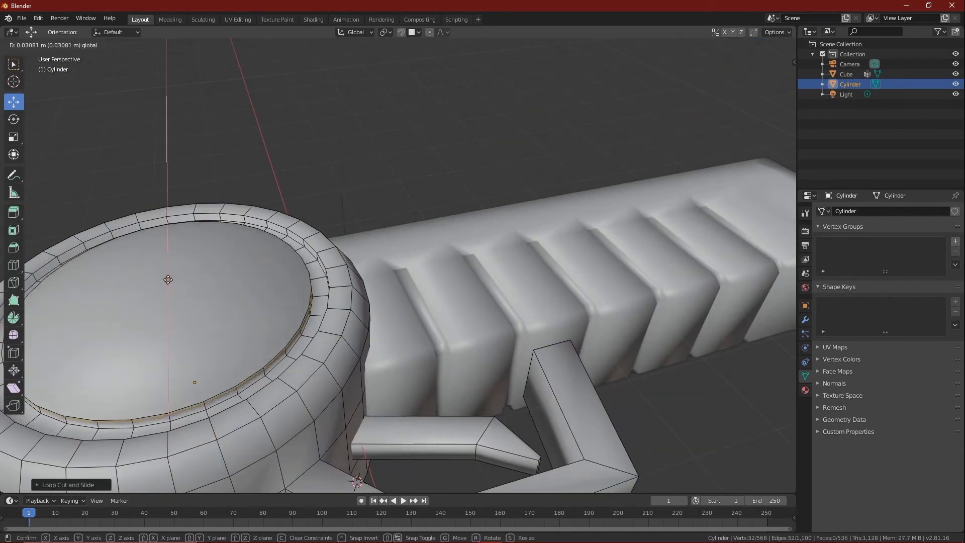
# Add a further edge loop around the hub near the disc rim and leave Edit Mode.
pyautogui.moveTo(173, 321); pyautogui.dragTo(261, 314, button='middle')
pyautogui.hotkey('ctrl', 'r')
pyautogui.click(211, 401)
pyautogui.press('Tab')
pyautogui.moveTo(222, 428); pyautogui.dragTo(316, 454, button='middle')
# Select the edge loop where the handle's last grip segment meets the flared end and bevel it into a narrow strip.
pyautogui.rightClick(165, 359)
pyautogui.press('Tab')
pyautogui.scroll(-4, 171, 357)
pyautogui.keyDown('shift'); pyautogui.rightClick(198, 345); pyautogui.keyUp('shift')
pyautogui.scroll(-1, 286, 375)
pyautogui.keyDown('alt'); pyautogui.rightClick(280, 374); pyautogui.keyUp('alt')
pyautogui.hotkey('ctrl', 'b')
pyautogui.click(289, 376)
# Select the narrow face strip beside the handle's flared end, extrude it and scale it to form a groove.
pyautogui.rightClick(267, 356)
pyautogui.press('3')
pyautogui.rightClick(266, 354)
pyautogui.keyDown('ctrl'); pyautogui.rightClick(53, 110); pyautogui.keyUp('ctrl')
pyautogui.press('e')
pyautogui.click(346, 454)
pyautogui.press('KP_7')
pyautogui.press('KP_1')
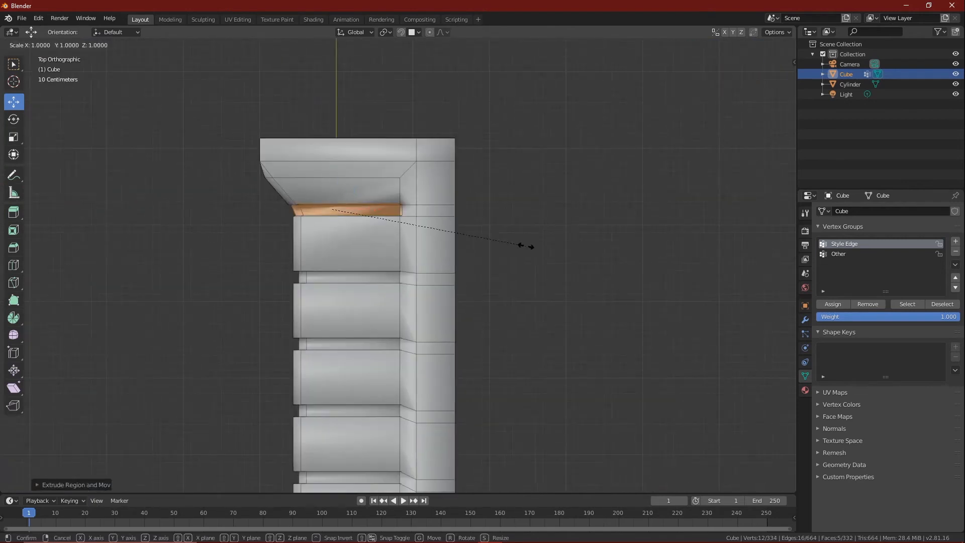
pyautogui.press('Tab')
# Examine the smoothed handle, hub, guard and trigger from several angles and distances.
pyautogui.moveTo(519, 250); pyautogui.dragTo(309, 279, button='middle')
pyautogui.scroll(-3, 550, 269)
pyautogui.scroll(4, 455, 244)
pyautogui.scroll(-3, 290, 265)
pyautogui.scroll(3, 240, 302)
pyautogui.scroll(-3, 309, 279)
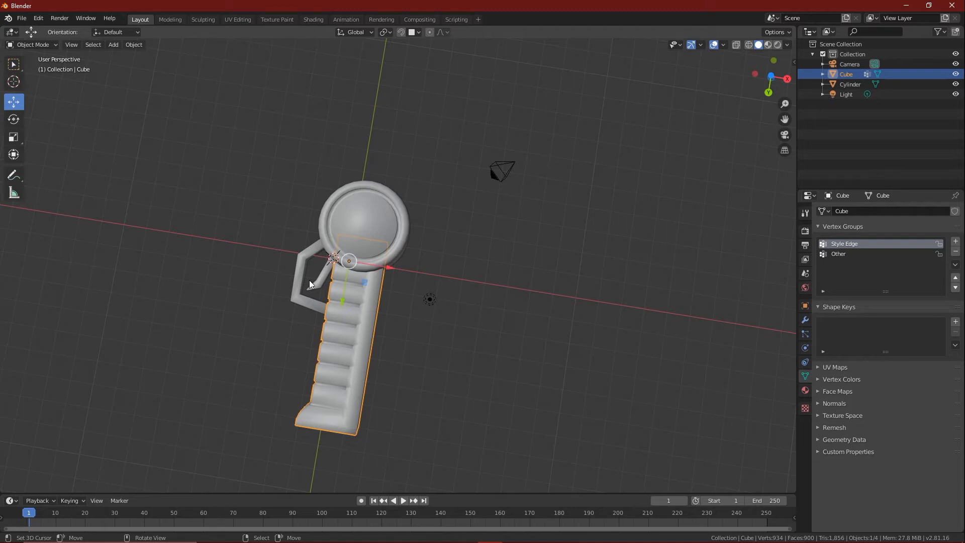
pyautogui.moveTo(459, 190)
pyautogui.mouseDown(button='middle')
pyautogui.moveTo(391, 159)
pyautogui.moveTo(364, 200)
pyautogui.moveTo(448, 188)
pyautogui.mouseUp(button='middle')
pyautogui.scroll(5, 501, 207)
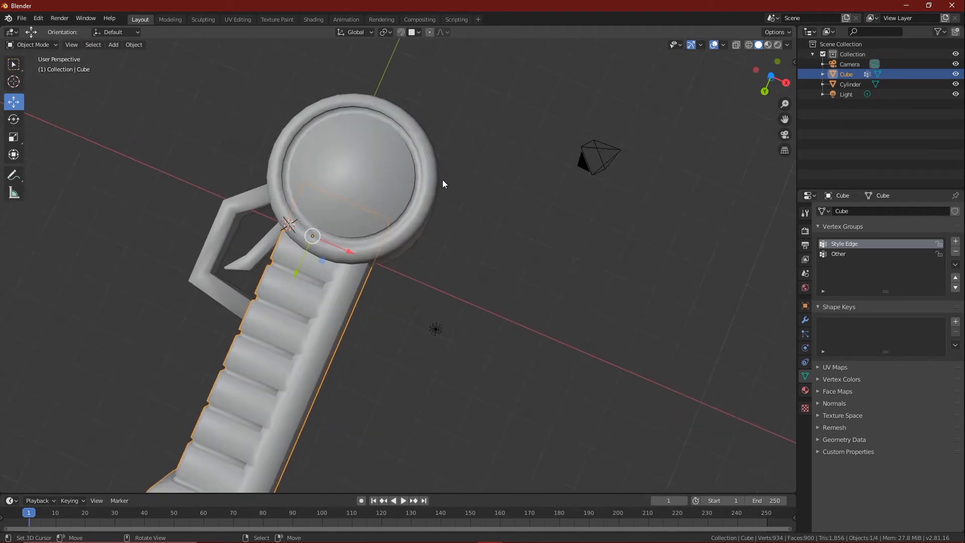
# Add a plane mesh at the 3D cursor beside the hub in the top orthographic view.
pyautogui.press('KP_7')
pyautogui.scroll(-3, 428, 232)
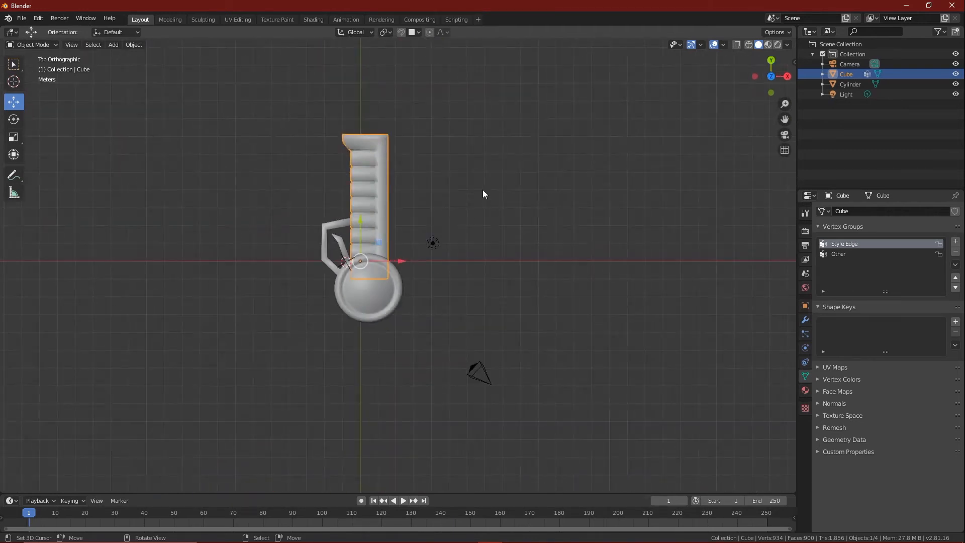
pyautogui.moveTo(483, 194); pyautogui.dragTo(141, 196, button='middle')
pyautogui.press('KP_7')
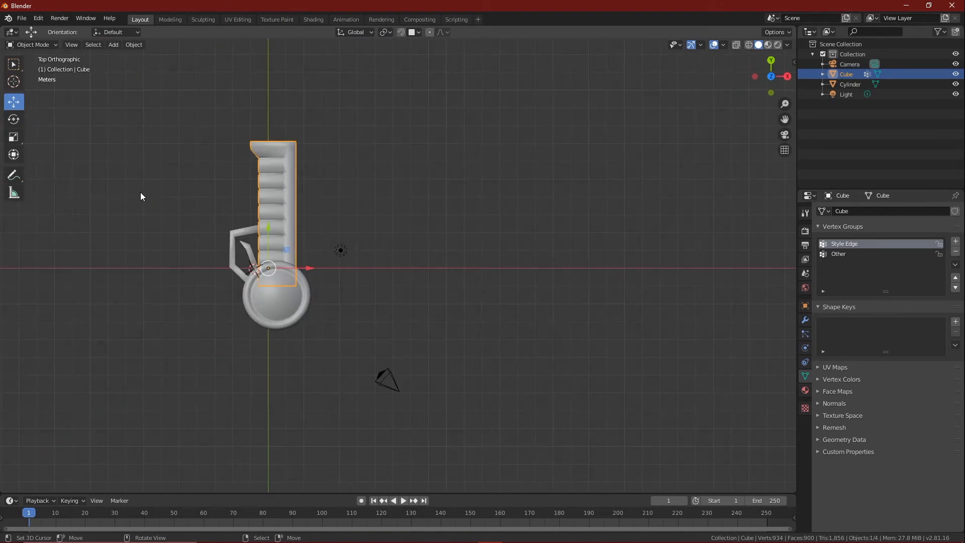
pyautogui.keyDown('shift'); pyautogui.moveTo(149, 200); pyautogui.dragTo(308, 165, button='middle'); pyautogui.keyUp('shift')
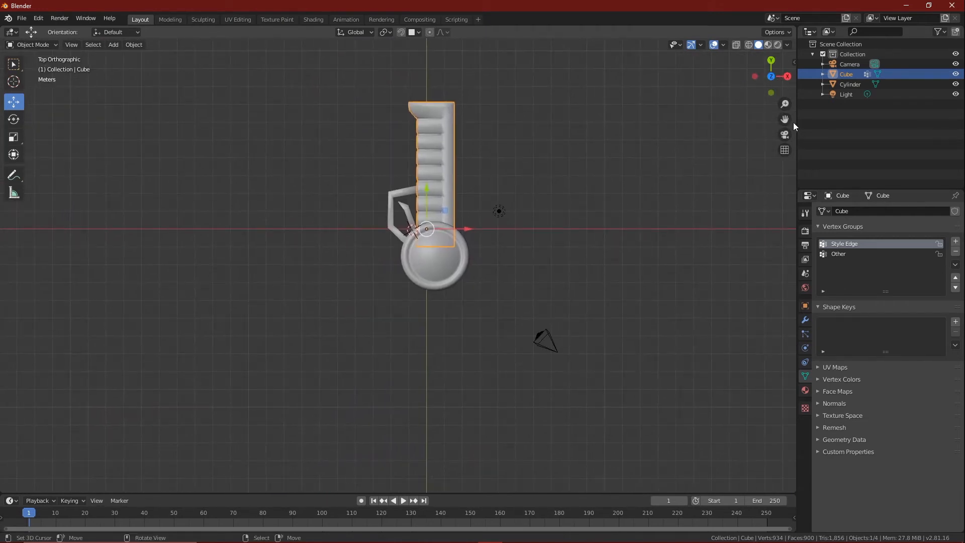
pyautogui.scroll(3, 442, 222)
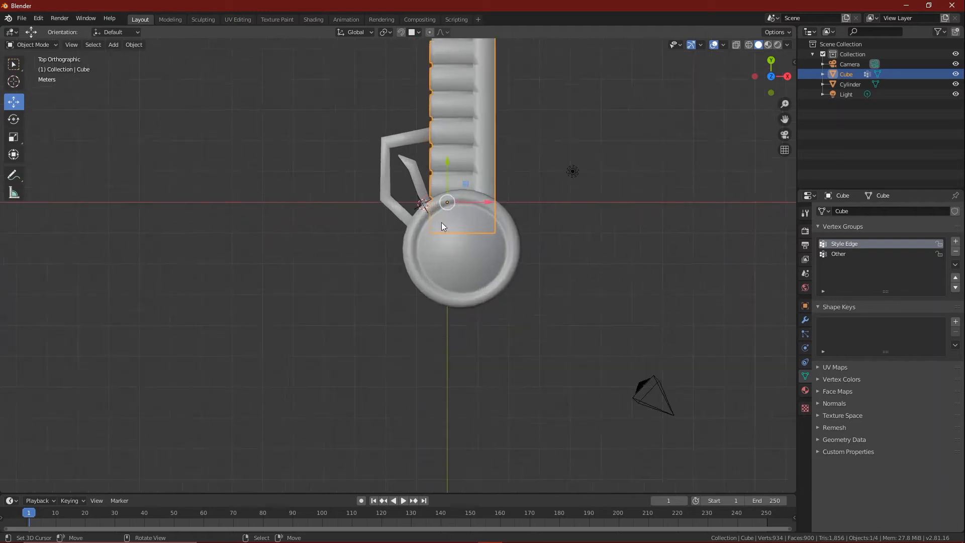
pyautogui.scroll(-2, 441, 222)
pyautogui.keyDown('shift'); pyautogui.moveTo(580, 181); pyautogui.dragTo(513, 90, button='middle'); pyautogui.keyUp('shift')
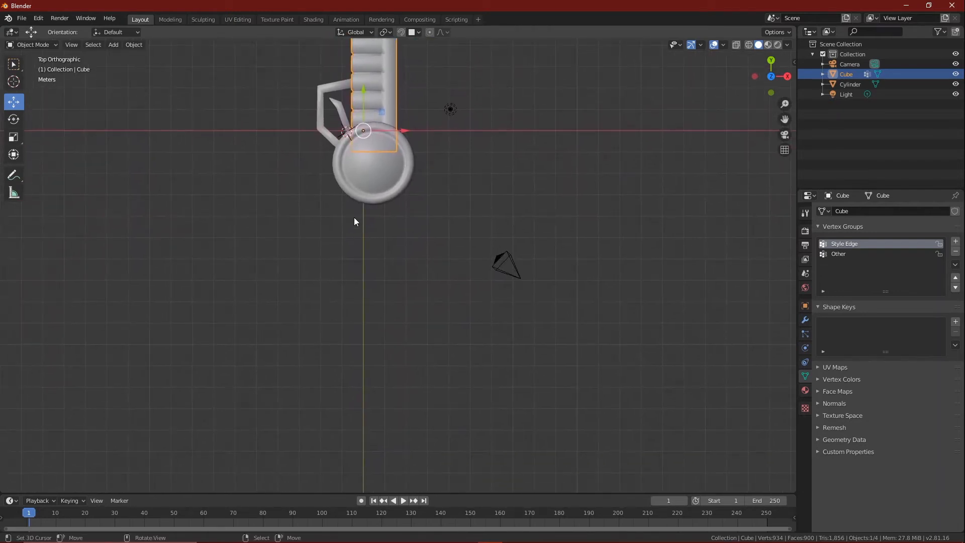
pyautogui.click(387, 181)
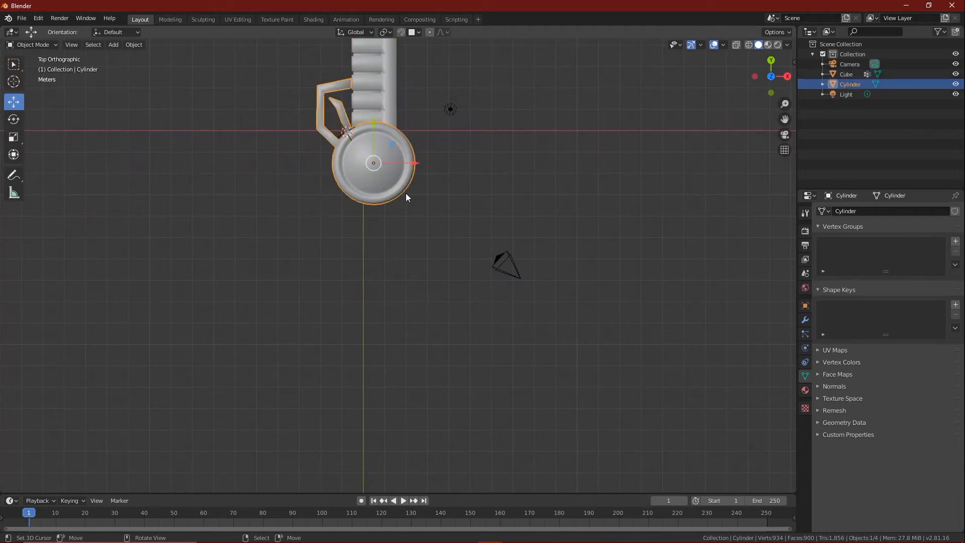
pyautogui.hotkey('shift', 'a')
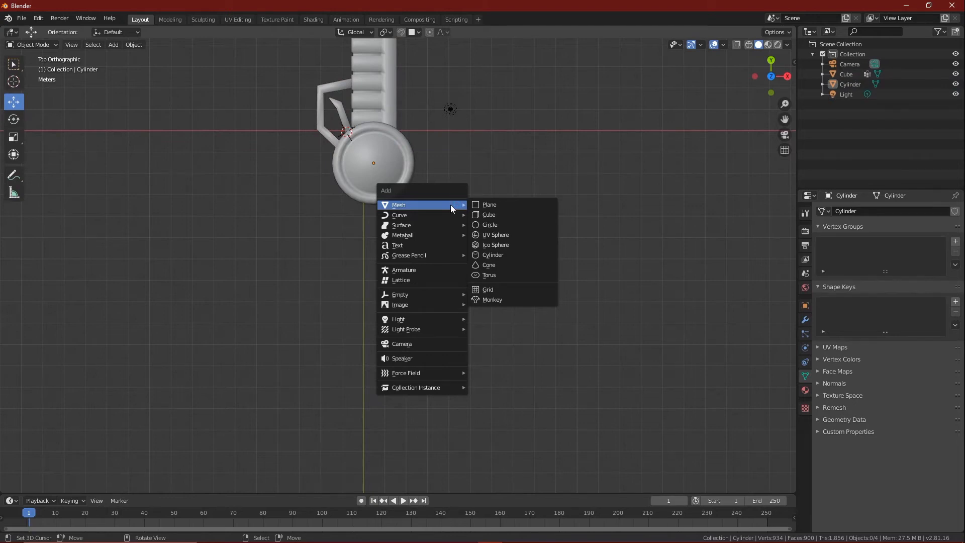
pyautogui.click(479, 204)
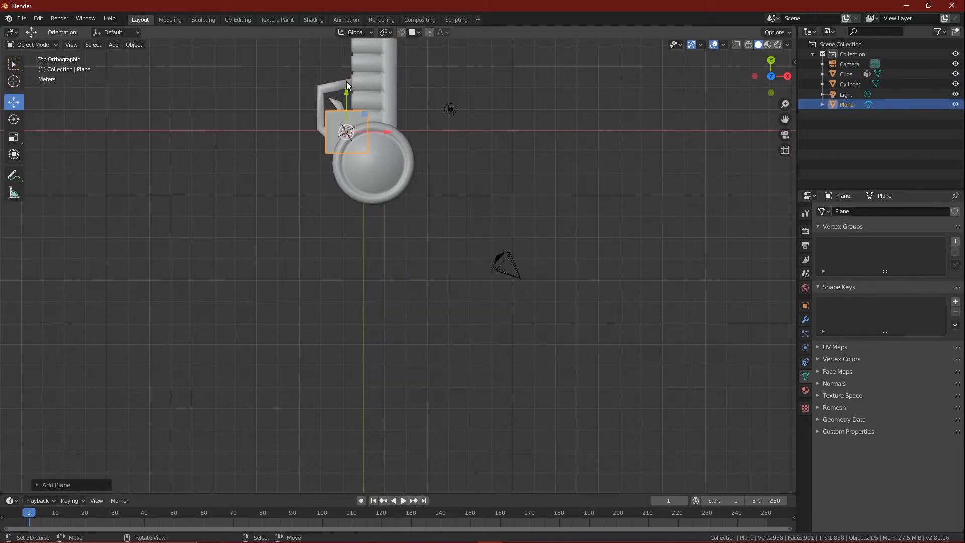
# Move the plane to the open side of the hub opposite the handle and scale it along X to about 2.59 m.
pyautogui.moveTo(347, 97); pyautogui.dragTo(352, 202)
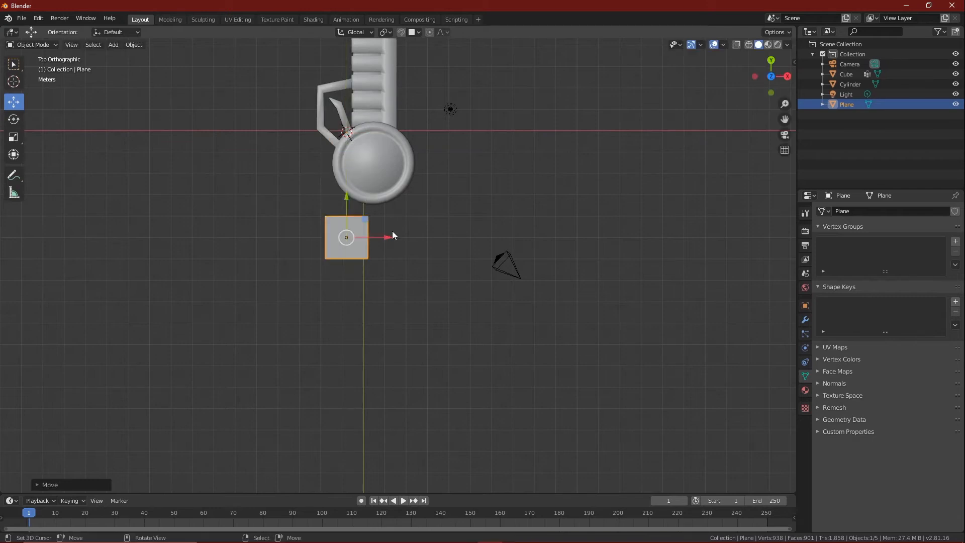
pyautogui.moveTo(391, 237)
pyautogui.mouseDown()
pyautogui.moveTo(422, 235)
pyautogui.moveTo(409, 237)
pyautogui.mouseUp()
pyautogui.press('s')
pyautogui.press('x')
pyautogui.click(420, 237)
pyautogui.moveTo(372, 198); pyautogui.dragTo(372, 167)
# Set the plane's X, Y and Z location to 0.
pyautogui.moveTo(372, 300); pyautogui.dragTo(473, 226, button='middle')
pyautogui.click(794, 63)
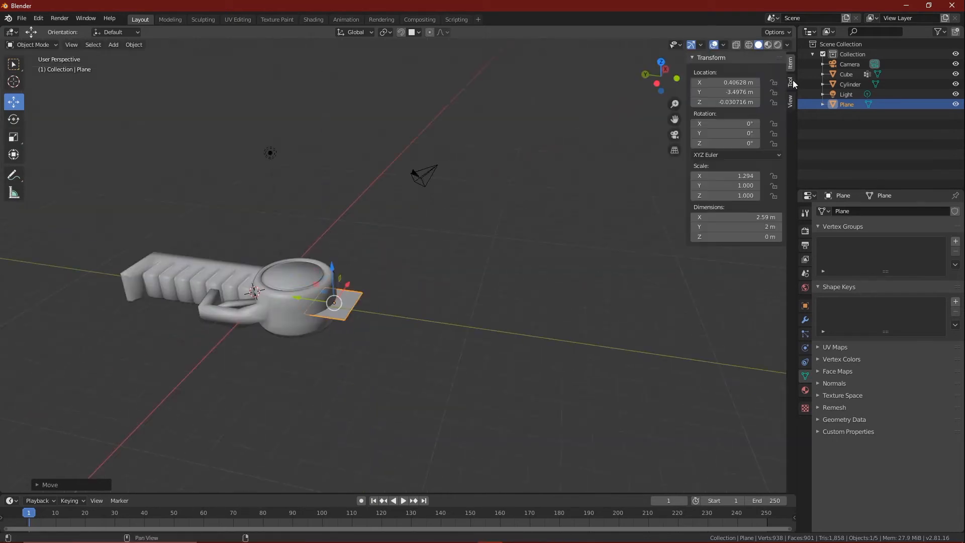
pyautogui.click(724, 82)
pyautogui.write('0')
pyautogui.press('Tab')
pyautogui.write('0')
pyautogui.press('Tab')
pyautogui.write('0')
# Position the plane against the hub's rim at about X 0.48 m and Y -3.76 m.
pyautogui.moveTo(382, 286); pyautogui.dragTo(319, 231, button='middle')
pyautogui.moveTo(216, 297); pyautogui.dragTo(301, 300)
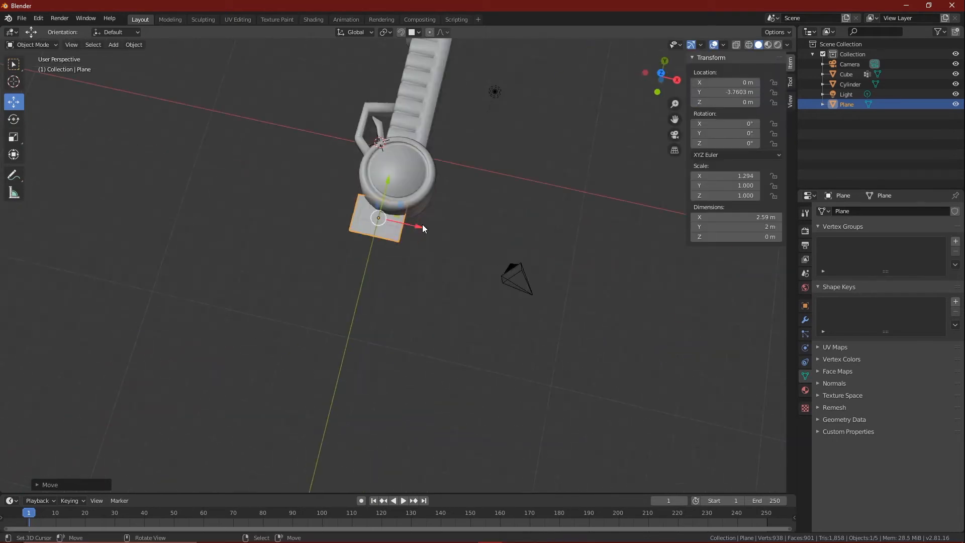
pyautogui.moveTo(421, 227); pyautogui.dragTo(431, 230)
pyautogui.moveTo(505, 254); pyautogui.dragTo(397, 237, button='middle')
pyautogui.moveTo(534, 249); pyautogui.dragTo(354, 238, button='middle')
pyautogui.scroll(2, 405, 337)
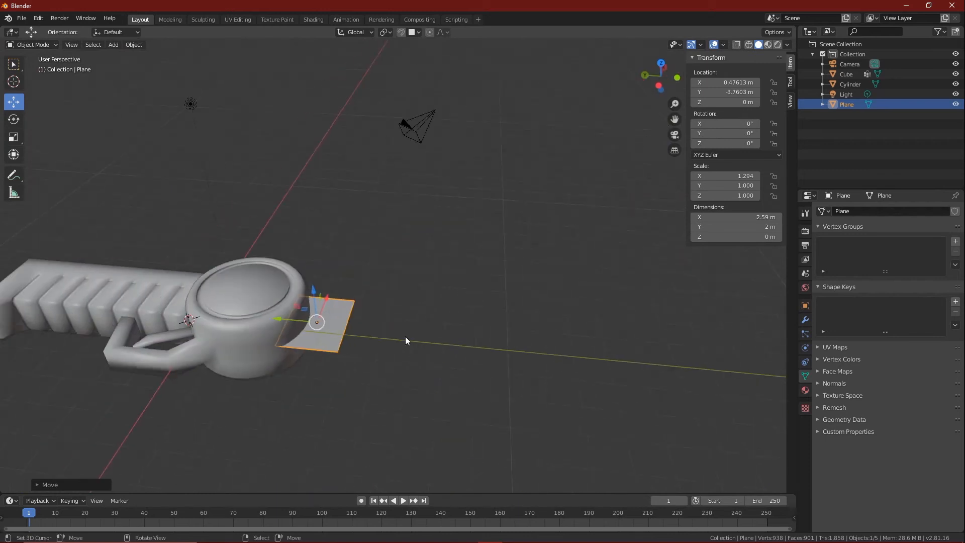
# Move the plane's far edge about 7 m along Y, away from the hub, to form the long blade strip.
pyautogui.press('Tab')
pyautogui.rightClick(343, 334)
pyautogui.press('2')
pyautogui.rightClick(344, 332)
pyautogui.moveTo(305, 324); pyautogui.dragTo(522, 348)
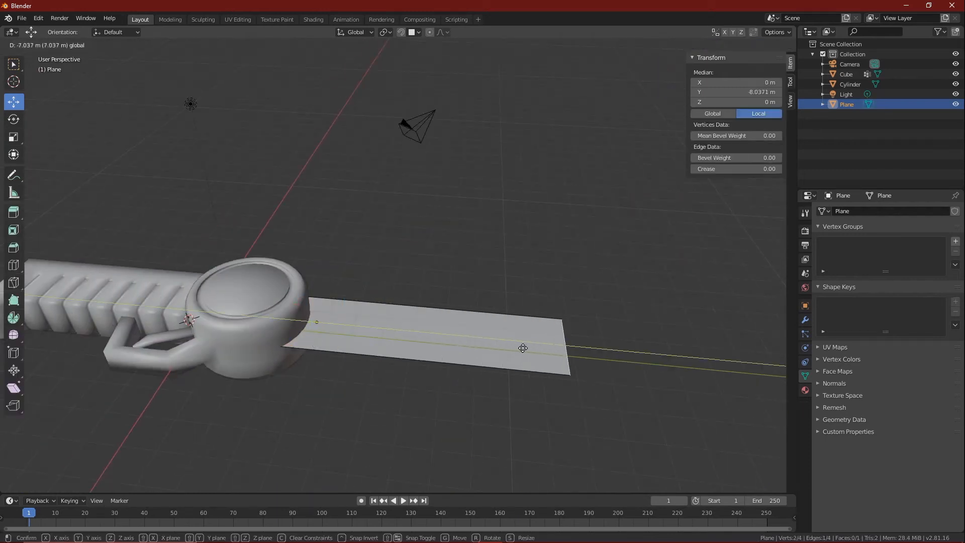
# Extrude one end corner vertex of the blade strip along Y and shift it inward to about X -0.89 m.
pyautogui.moveTo(523, 348); pyautogui.dragTo(183, 398, button='middle')
pyautogui.press('1')
pyautogui.rightClick(177, 384)
pyautogui.press('e')
pyautogui.press('y')
pyautogui.click(214, 444)
pyautogui.moveTo(213, 445); pyautogui.dragTo(338, 460, button='middle')
pyautogui.moveTo(513, 375); pyautogui.dragTo(515, 372)
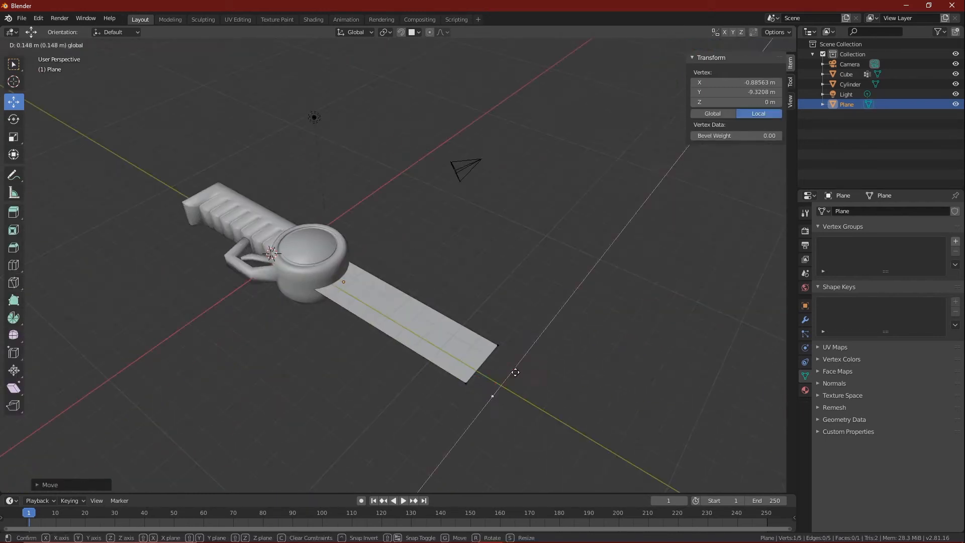
# Continue the curved side of the blade tip by extruding further vertices within the XY plane.
pyautogui.press('e')
pyautogui.hotkey('shift', 'z')
pyautogui.click(606, 432)
# Move the middle vertex of the curved tip outline to about X -0.46 m, Y -10.64 m.
pyautogui.moveTo(542, 412); pyautogui.dragTo(349, 385, button='middle')
pyautogui.scroll(3, 349, 386)
pyautogui.keyDown('shift'); pyautogui.rightClick(292, 278); pyautogui.keyUp('shift')
pyautogui.rightClick(246, 309)
pyautogui.moveTo(246, 338); pyautogui.dragTo(246, 330)
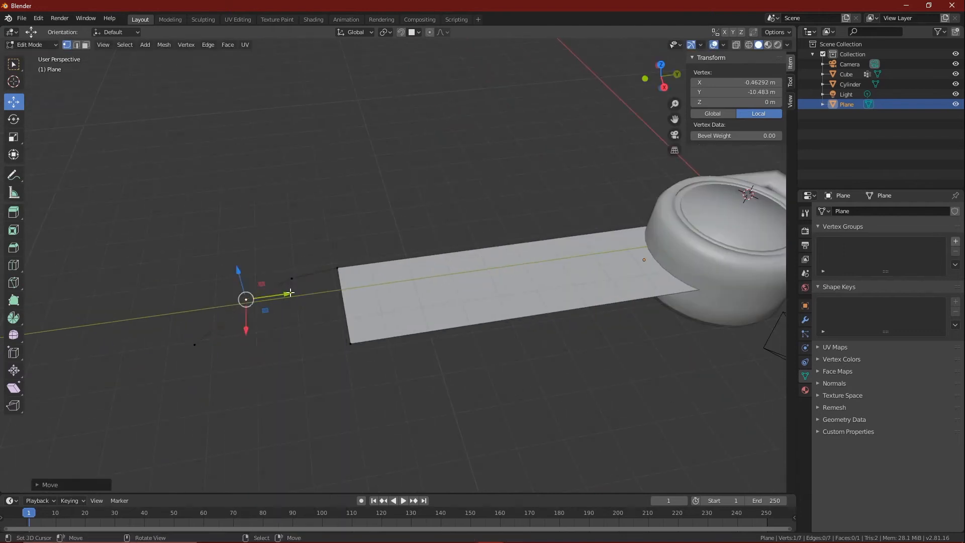
pyautogui.moveTo(290, 293); pyautogui.dragTo(283, 294)
# Extrude two successive vertices within the XY plane from the blade strip's opposite end corner.
pyautogui.moveTo(234, 368); pyautogui.dragTo(248, 405, button='middle')
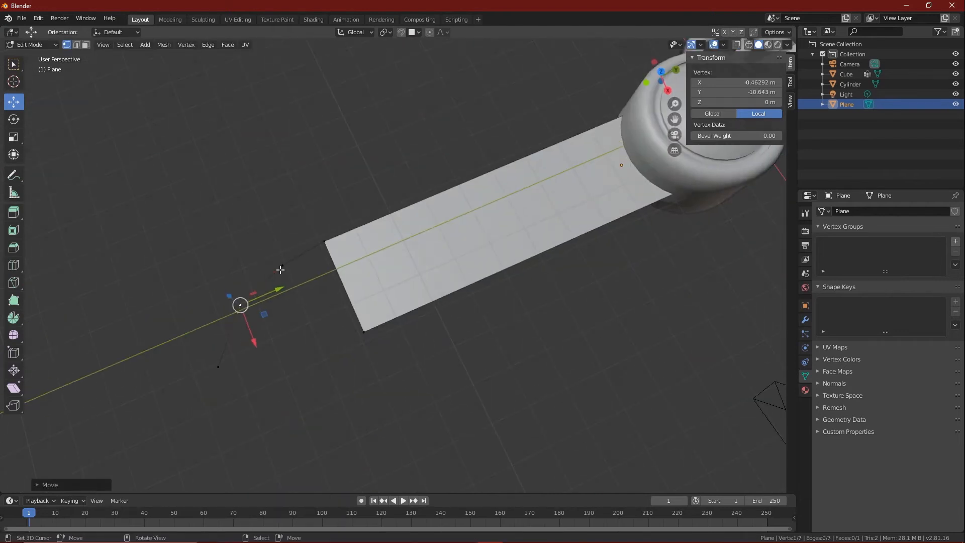
pyautogui.press('e')
pyautogui.hotkey('shift', 'z')
pyautogui.click(322, 402)
pyautogui.press('e')
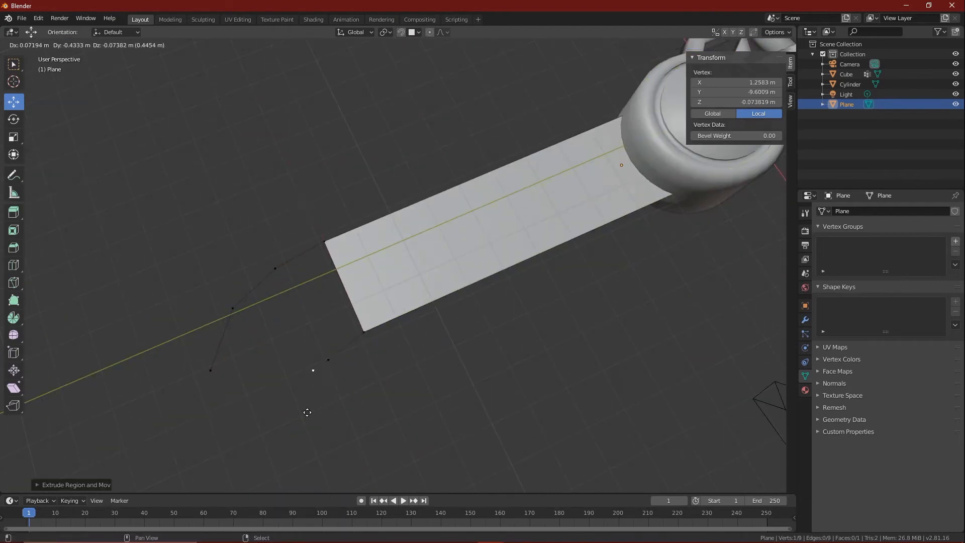
pyautogui.hotkey('shift', 'z')
pyautogui.click(302, 447)
# Extrude two vertices within the XY plane from the tip vertex back toward the opposite side, ending at about X 1.28 m, Y -10.24 m.
pyautogui.rightClick(213, 374)
pyautogui.press('e')
pyautogui.hotkey('shift', 'z')
pyautogui.click(312, 414)
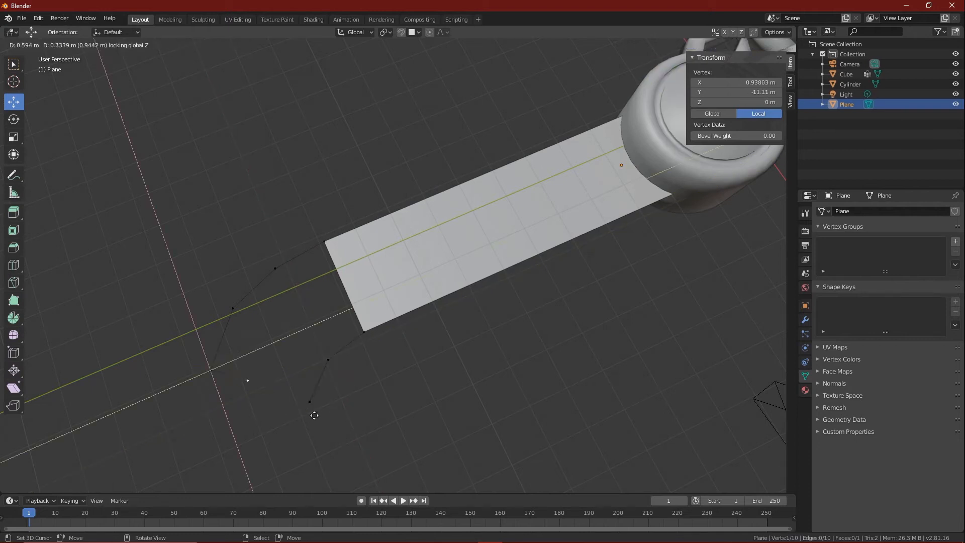
pyautogui.press('e')
pyautogui.hotkey('shift', 'z')
pyautogui.click(338, 409)
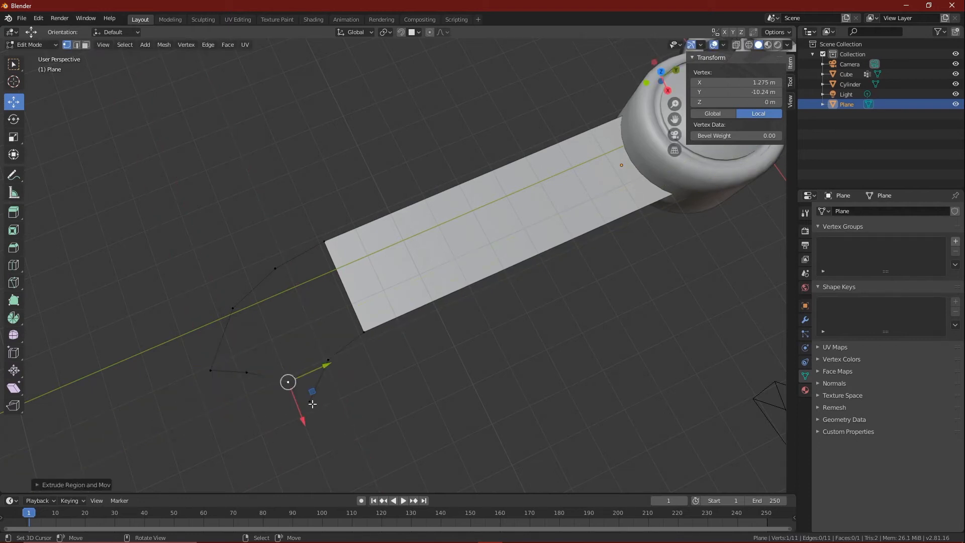
# Close and reshape the blade tip outline, placing the tip vertex at about X 0.24 m, Y -10.24 m.
pyautogui.press('Tab')
pyautogui.moveTo(312, 404); pyautogui.dragTo(559, 375, button='middle')
pyautogui.scroll(4, 411, 393)
pyautogui.press('Tab')
pyautogui.press('g')
pyautogui.click(409, 276)
pyautogui.click(376, 270)
pyautogui.keyDown('ctrl'); pyautogui.click(376, 270); pyautogui.keyUp('ctrl')
pyautogui.hotkey('ctrl', 'z')
pyautogui.click(508, 344)
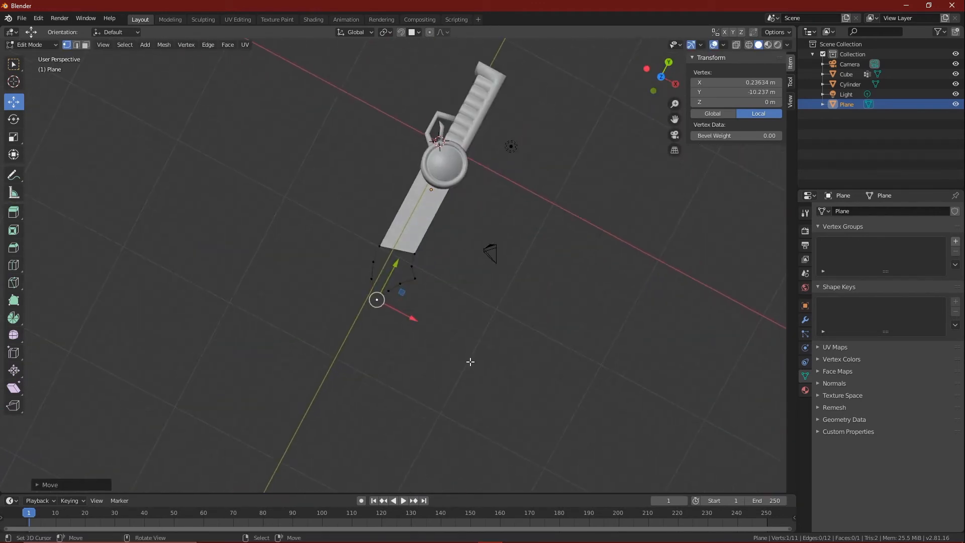
# Move the blade strip's end corner on the hooked side along Y to about -5.15 m.
pyautogui.scroll(5, 454, 349)
pyautogui.click(463, 214)
pyautogui.moveTo(464, 210); pyautogui.dragTo(473, 183)
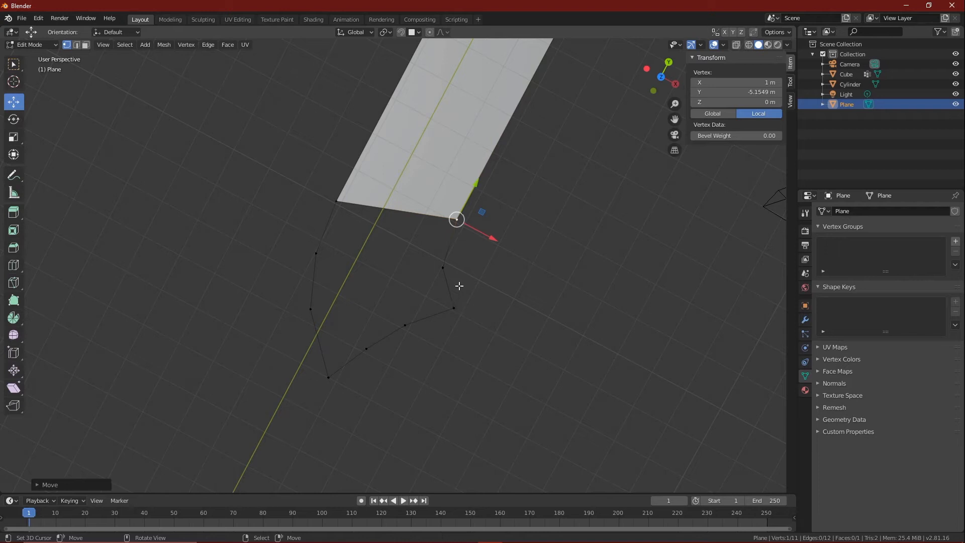
pyautogui.scroll(-2, 469, 301)
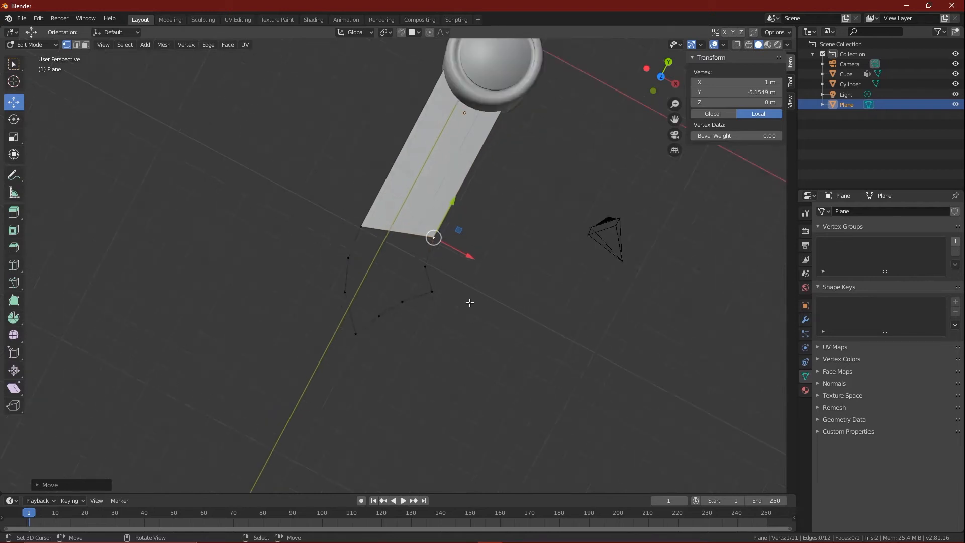
pyautogui.scroll(2, 407, 319)
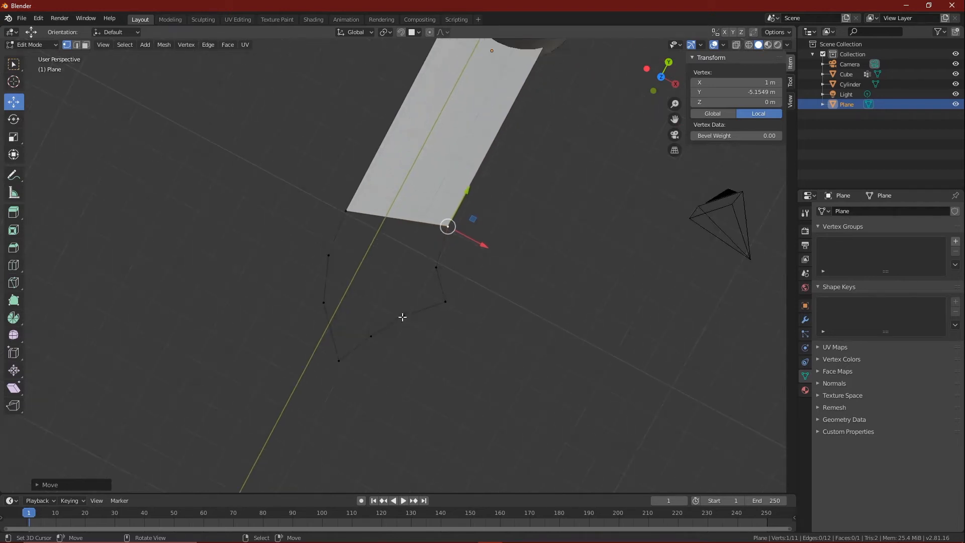
# Add a lengthwise loop cut along the blade strip and connect its end vertex to the tip vertex with an edge.
pyautogui.hotkey('ctrl', 'r')
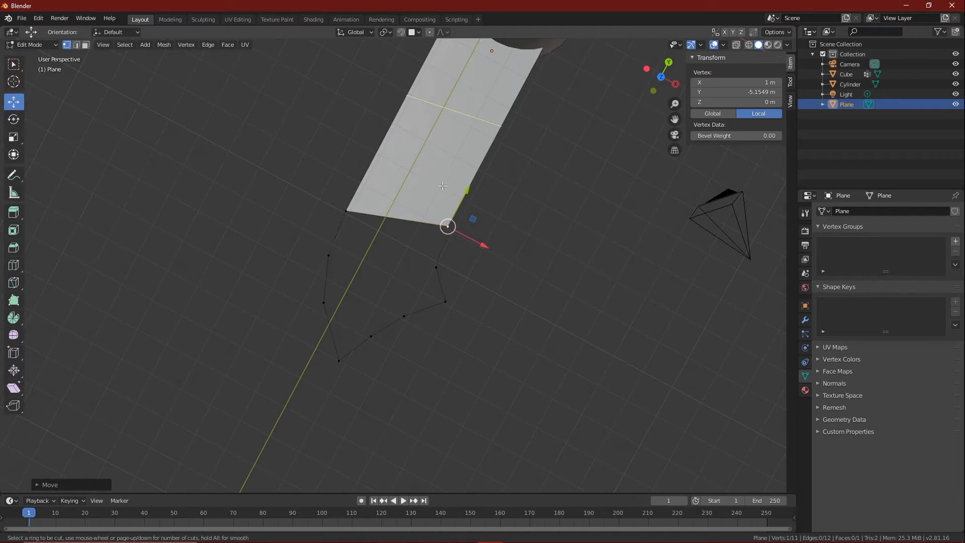
pyautogui.click(390, 217)
pyautogui.click(390, 230)
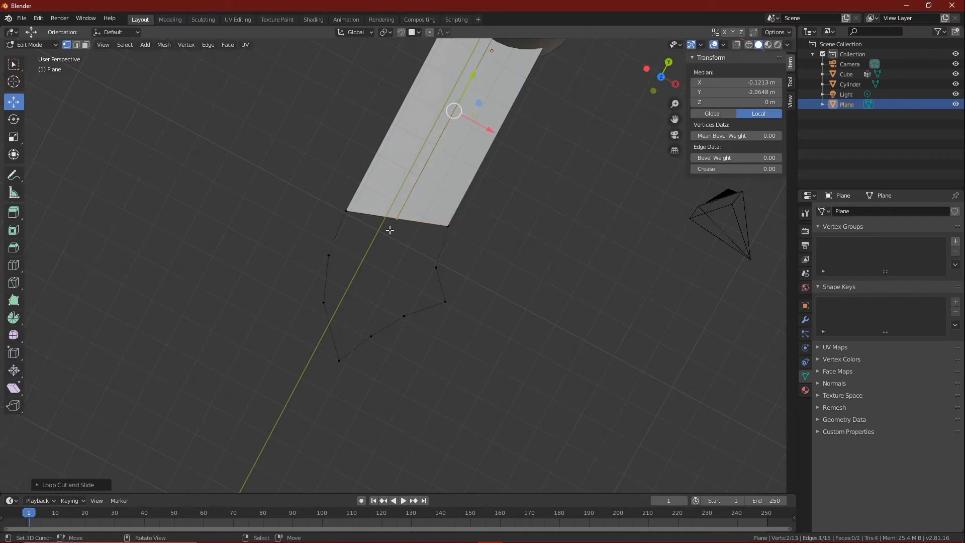
pyautogui.click(397, 219)
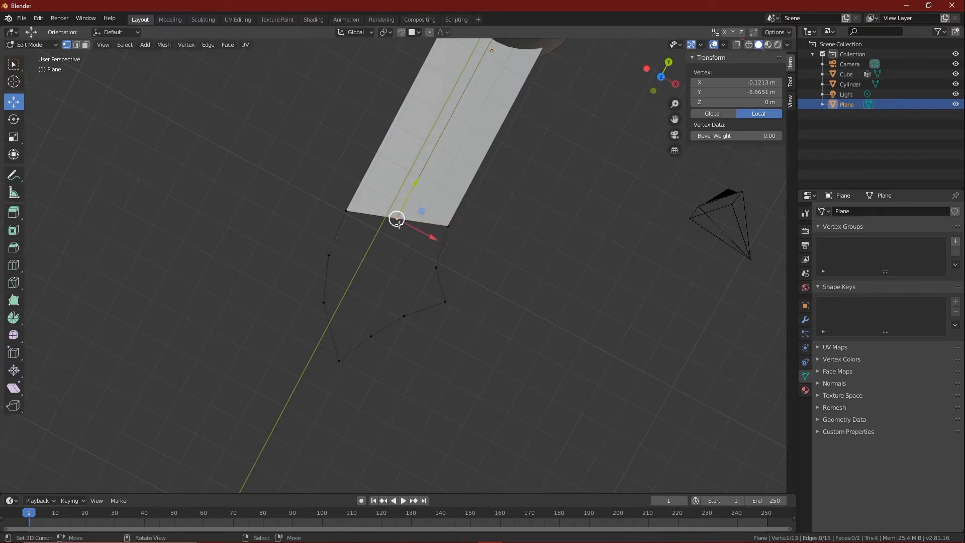
pyautogui.keyDown('shift'); pyautogui.click(340, 360); pyautogui.keyUp('shift')
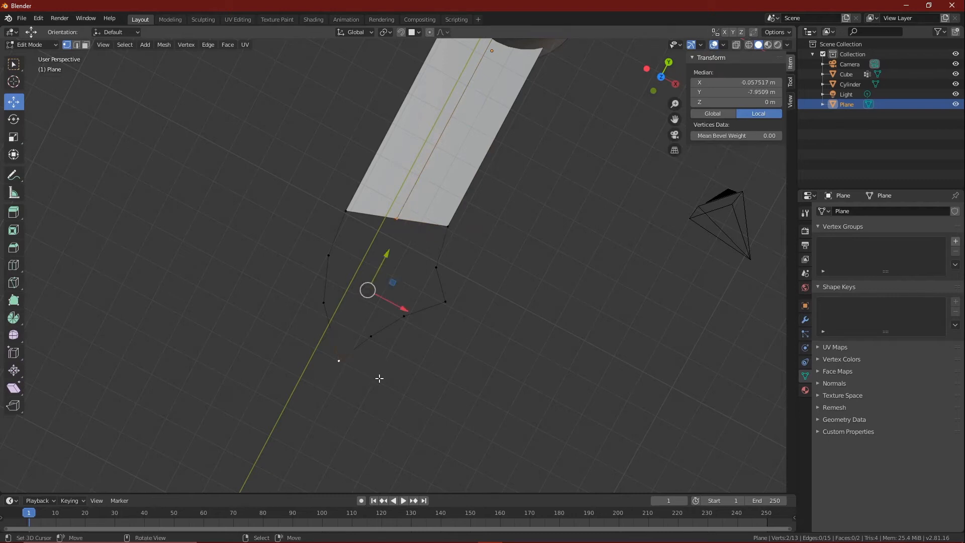
pyautogui.press('f')
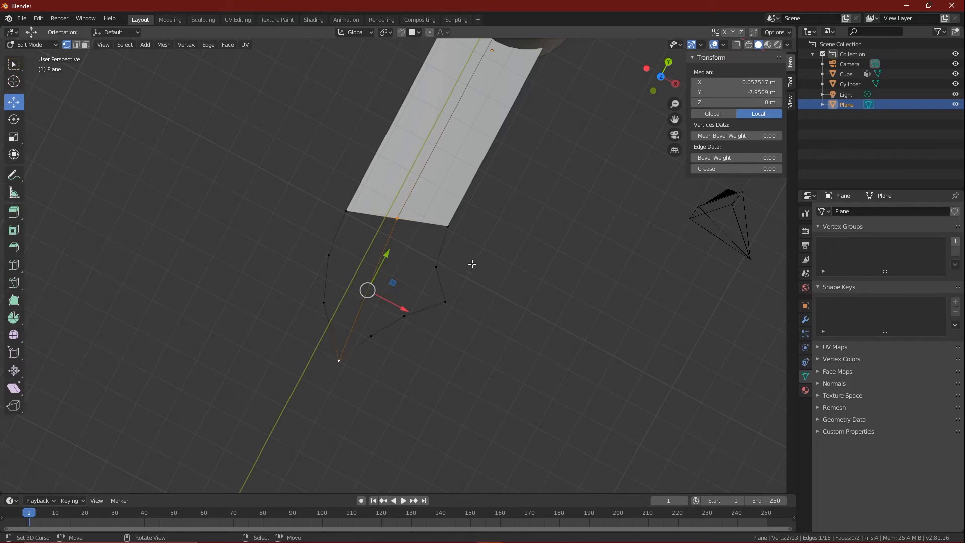
# Fill the blade tip with faces fanning from the centre vertex to the outline vertices.
pyautogui.click(372, 334)
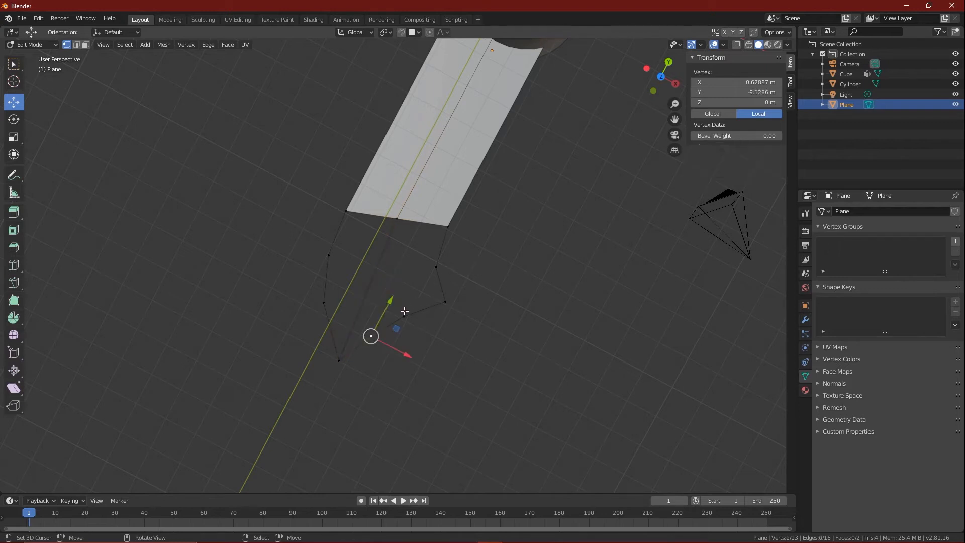
pyautogui.moveTo(405, 311); pyautogui.dragTo(422, 297)
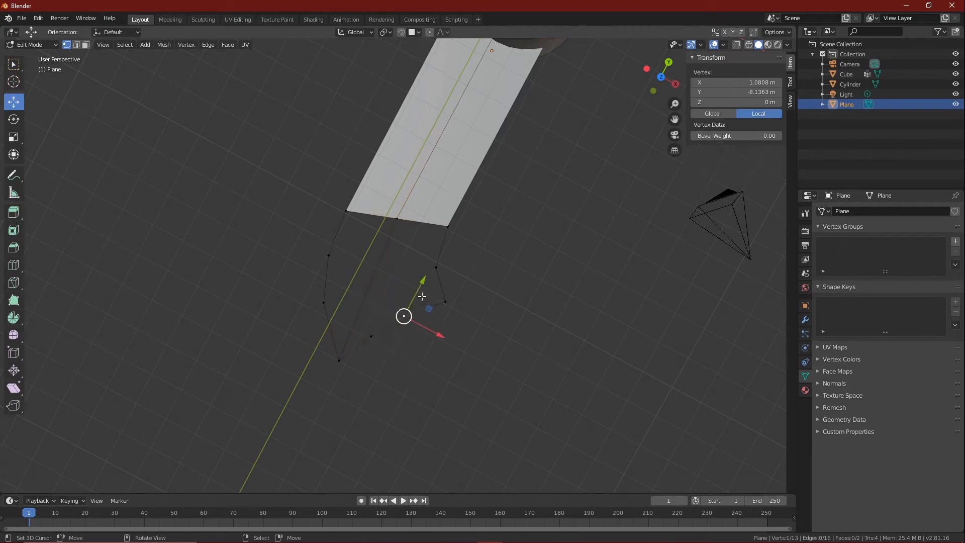
pyautogui.keyDown('shift'); pyautogui.click(437, 268); pyautogui.keyUp('shift')
pyautogui.moveTo(506, 271); pyautogui.dragTo(512, 304, button='middle')
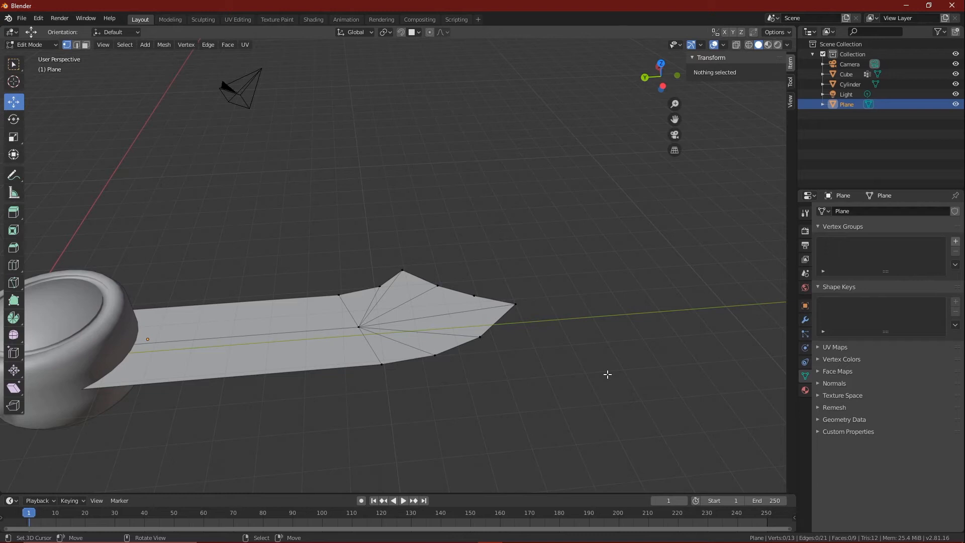
# Try to raise the blade's three centre-line vertices about 0.43 m along Z and inspect the ridge.
pyautogui.click(514, 304)
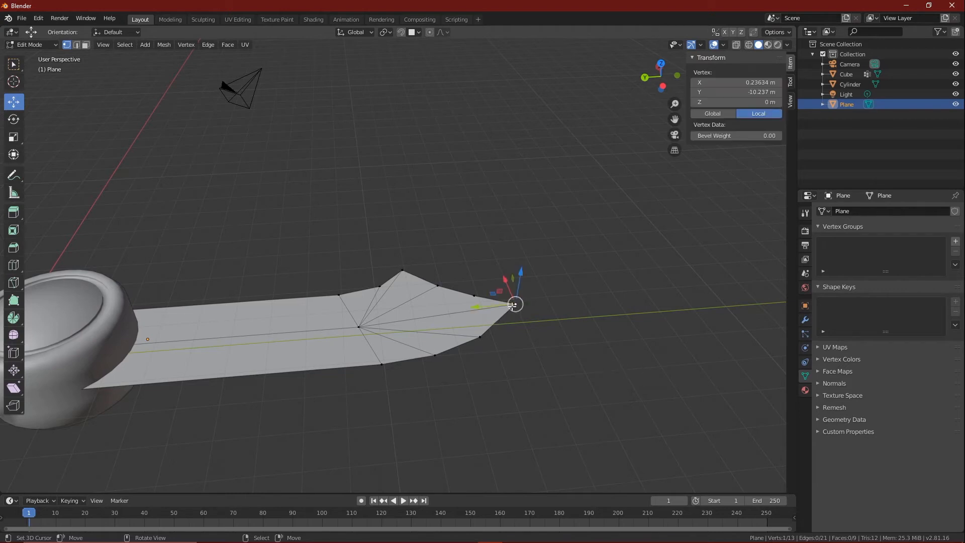
pyautogui.keyDown('shift'); pyautogui.click(361, 326); pyautogui.keyUp('shift')
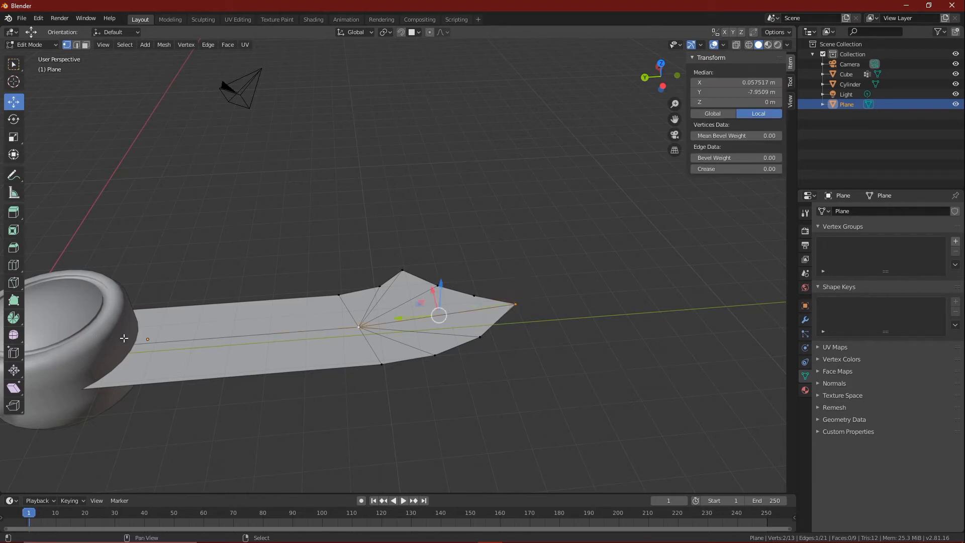
pyautogui.keyDown('shift'); pyautogui.click(104, 355); pyautogui.keyUp('shift')
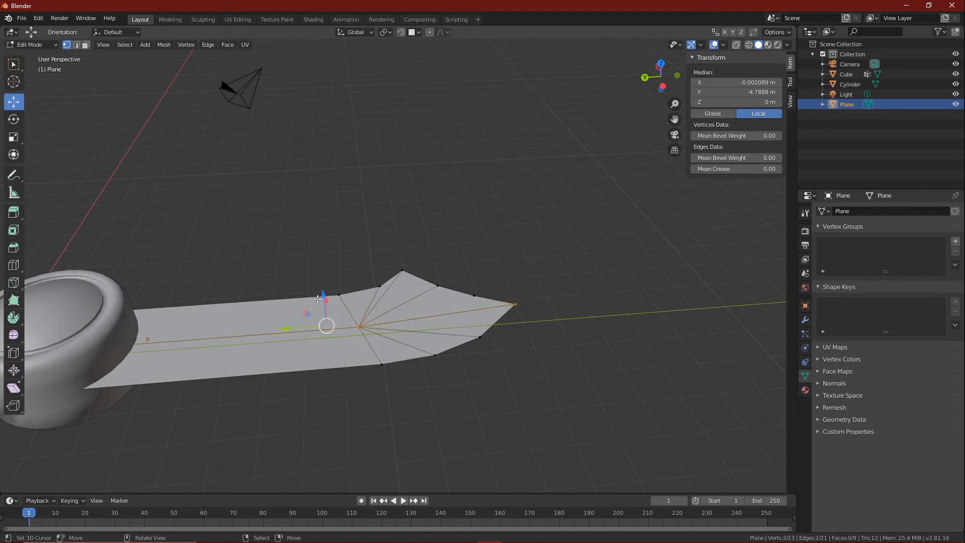
pyautogui.moveTo(326, 298); pyautogui.dragTo(343, 287)
pyautogui.moveTo(343, 286); pyautogui.dragTo(550, 289, button='middle')
pyautogui.scroll(5, 347, 347)
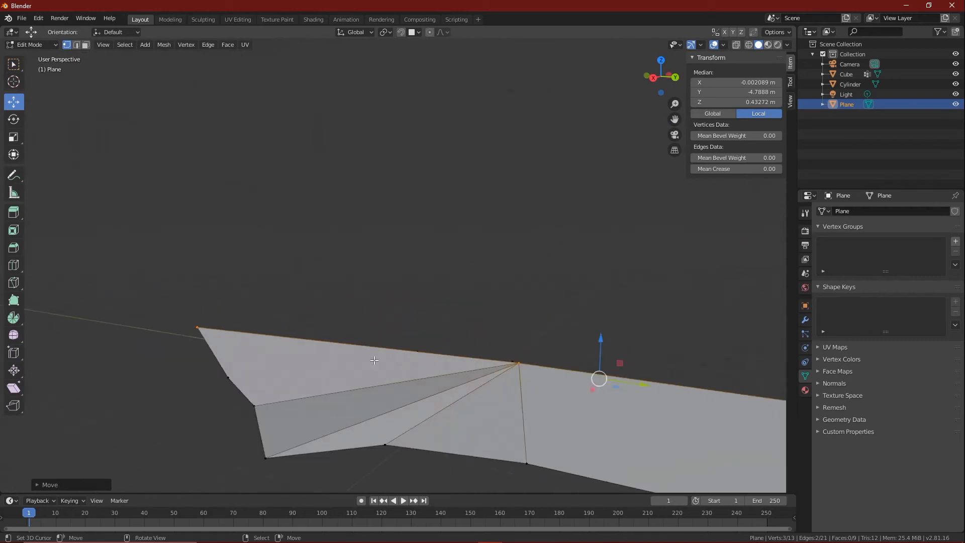
pyautogui.moveTo(413, 392); pyautogui.dragTo(532, 396, button='middle')
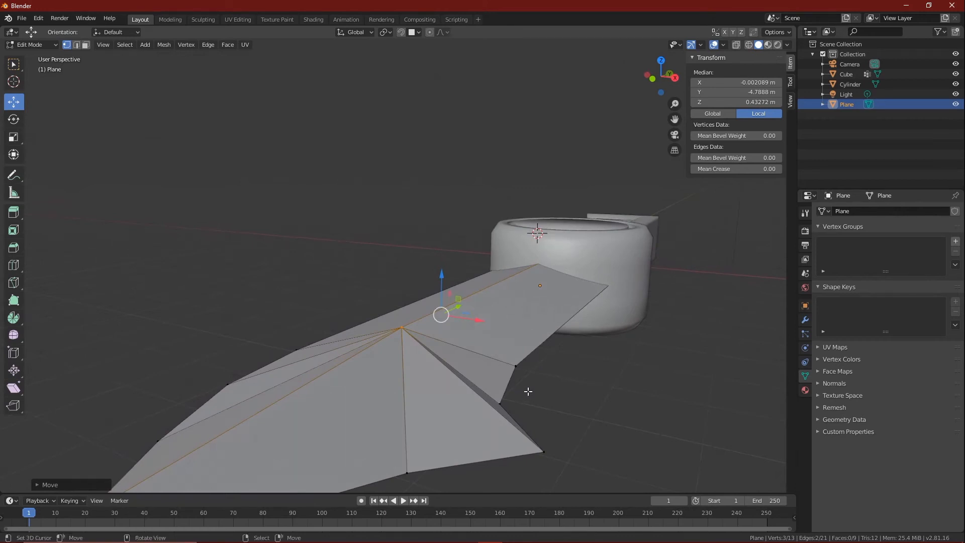
pyautogui.moveTo(518, 397); pyautogui.dragTo(377, 437, button='middle')
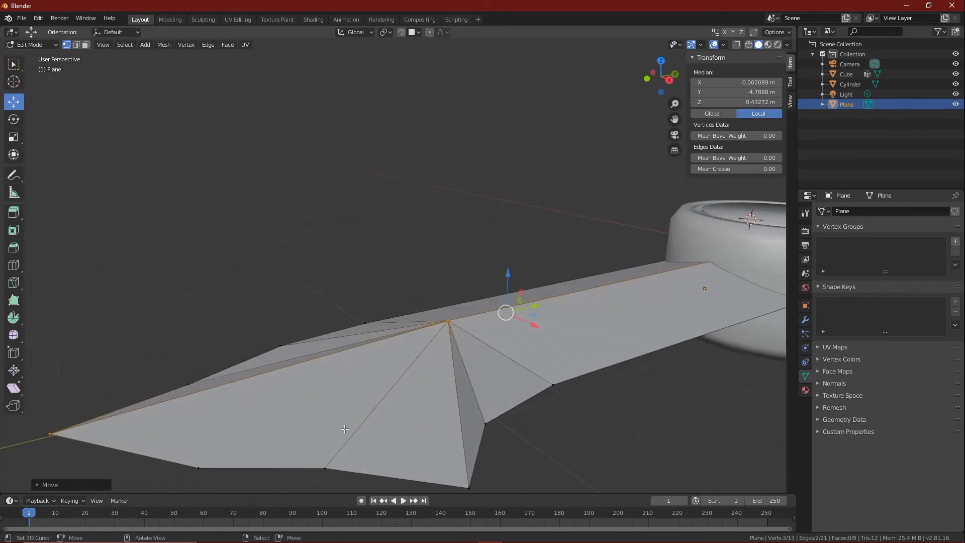
pyautogui.hotkey('ctrl', 'z')
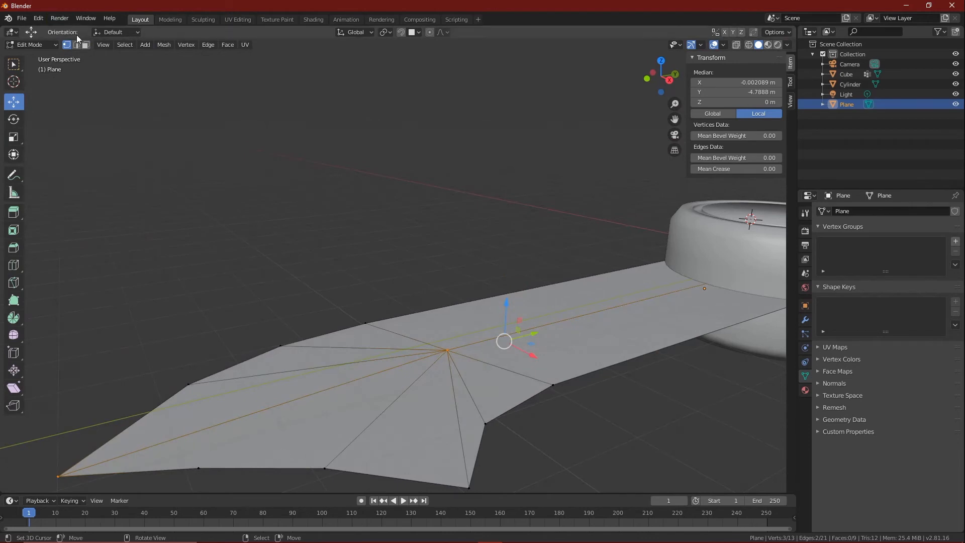
# Delete only the four-sided face between the centre line and the hooked side of the blade tip, keeping its edges.
pyautogui.click(85, 45)
pyautogui.click(296, 448)
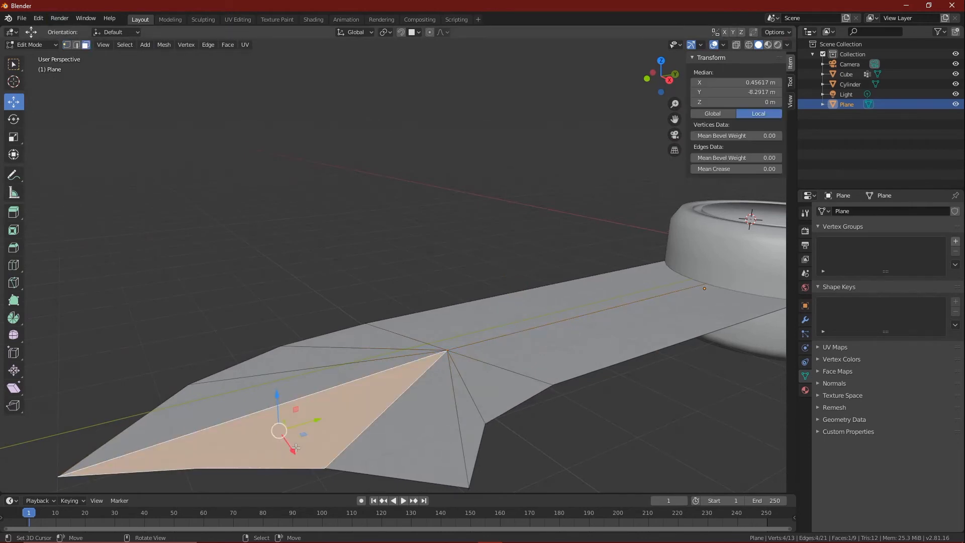
pyautogui.press('x')
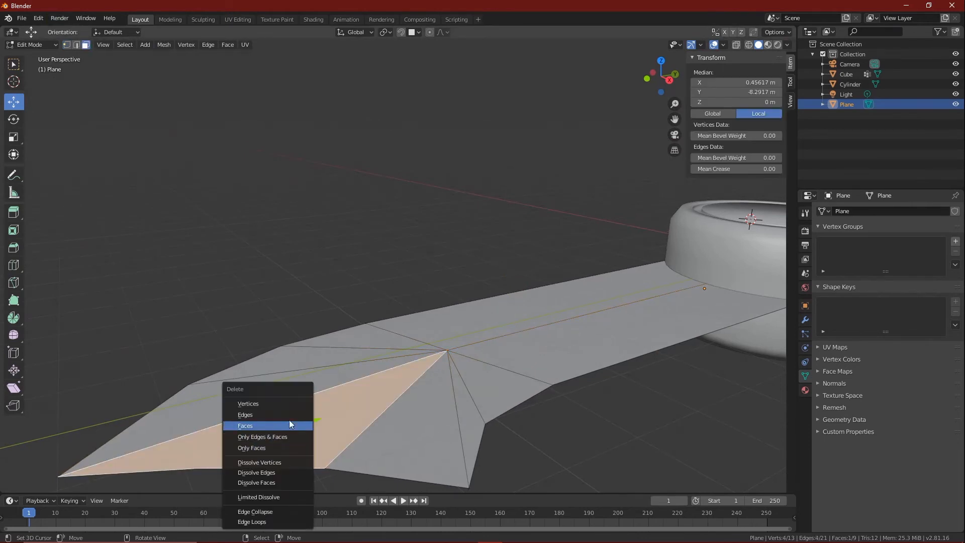
pyautogui.click(275, 448)
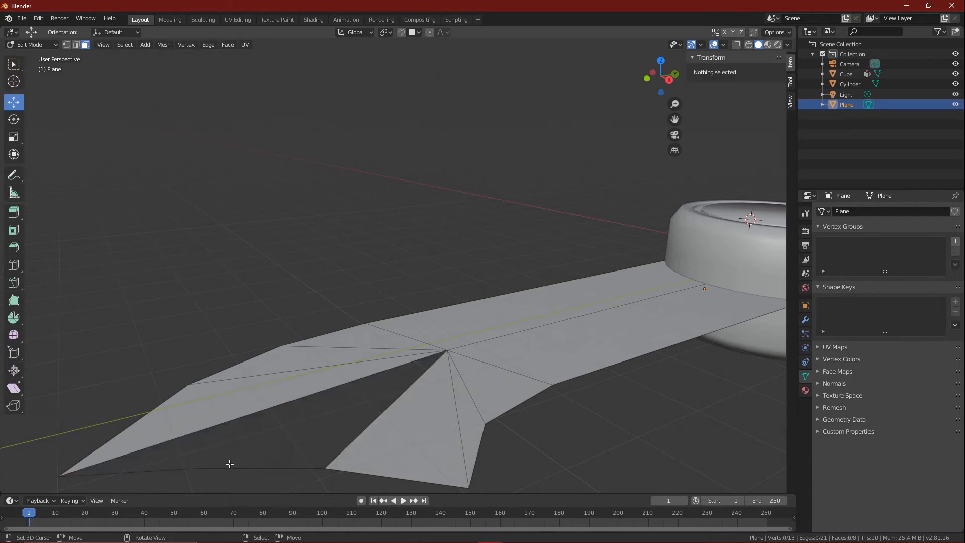
# Fill a triangular face between the centre vertex and the two adjacent outline vertices beside the gap.
pyautogui.click(66, 45)
pyautogui.click(191, 470)
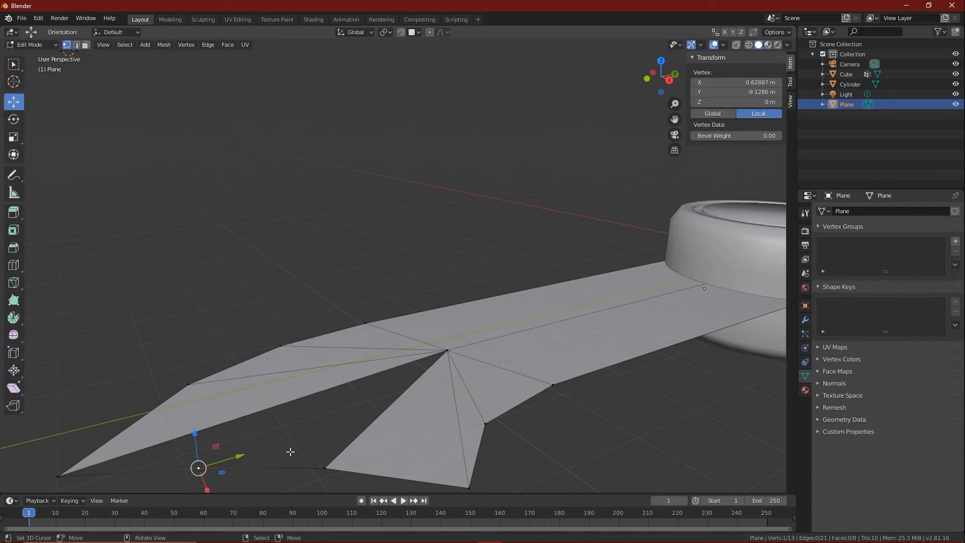
pyautogui.keyDown('shift'); pyautogui.click(448, 350); pyautogui.keyUp('shift')
pyautogui.keyDown('shift'); pyautogui.click(333, 469); pyautogui.keyUp('shift')
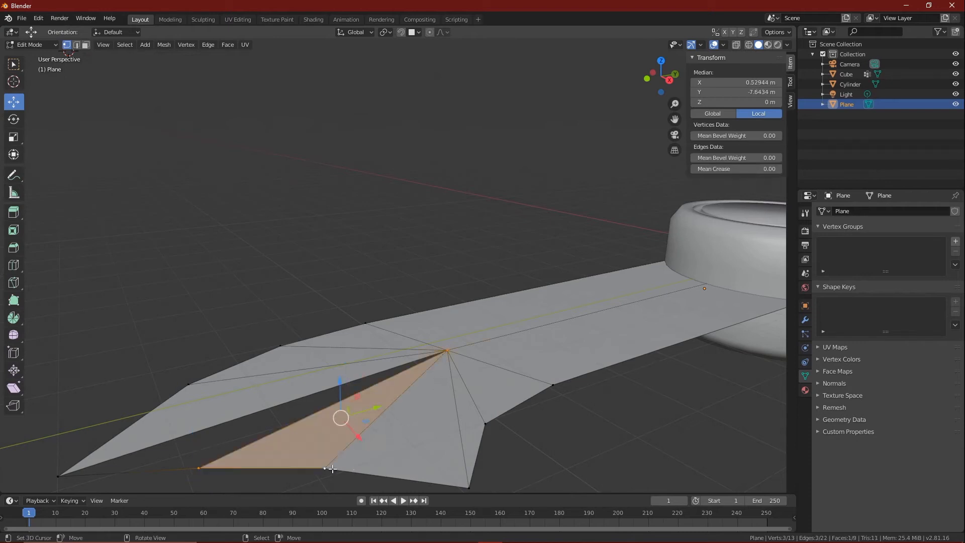
# Fill the remaining gap in the blade tip with a triangular face between the tip, the adjacent hooked-side outline vertex and the centre vertex.
pyautogui.click(200, 468)
pyautogui.keyDown('shift'); pyautogui.click(58, 476); pyautogui.keyUp('shift')
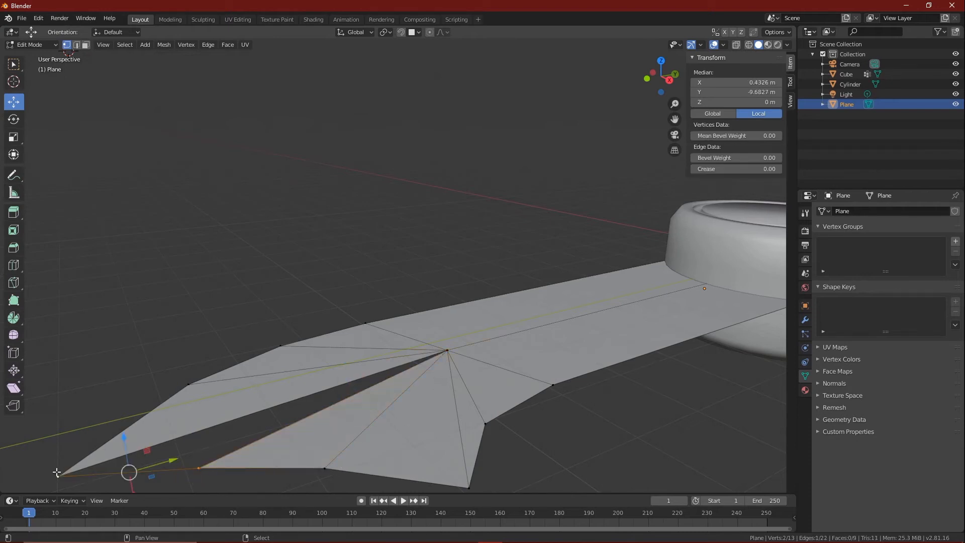
pyautogui.keyDown('shift'); pyautogui.click(428, 373); pyautogui.keyUp('shift')
pyautogui.moveTo(432, 390); pyautogui.dragTo(350, 419, button='middle')
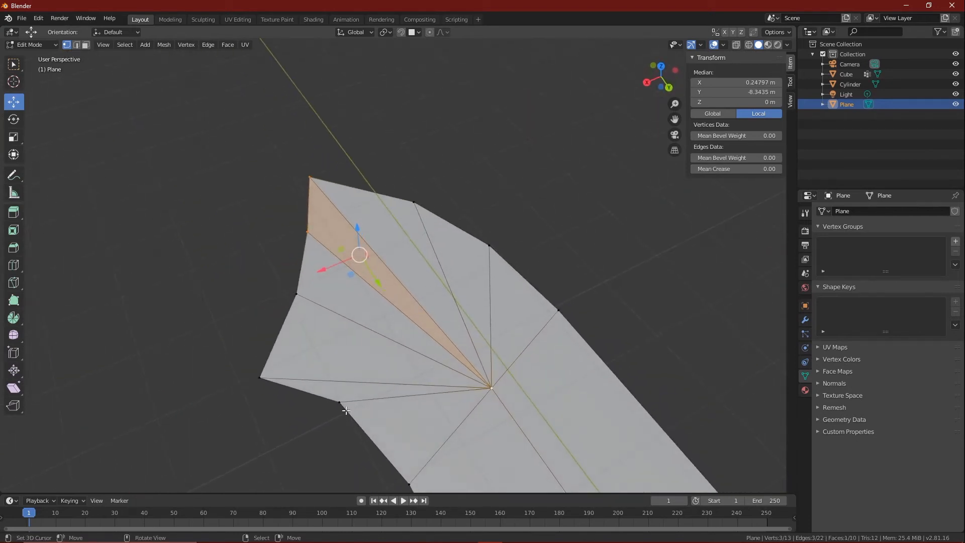
# Move the outline vertex just behind the hook about 0.22 m along Y and check the blade outline in Object Mode.
pyautogui.click(339, 403)
pyautogui.press('g')
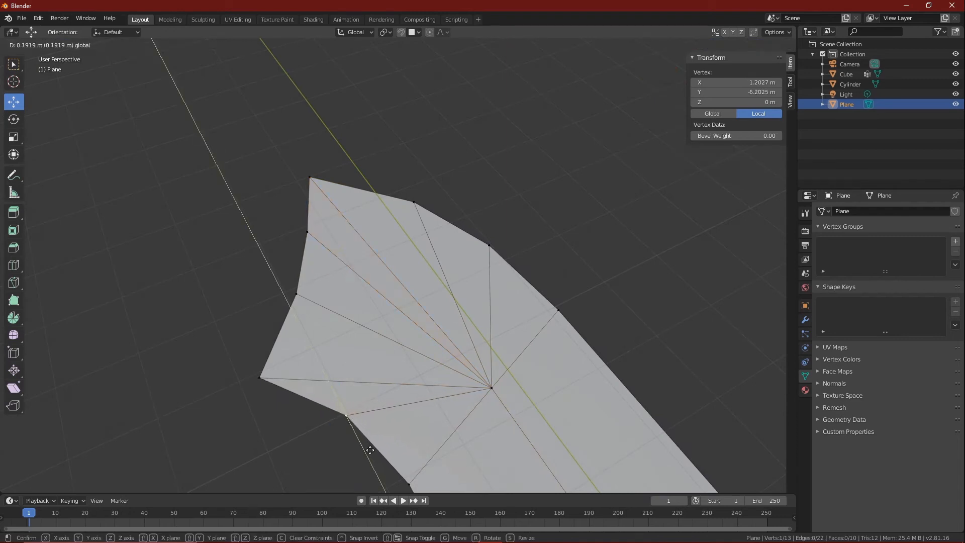
pyautogui.moveTo(371, 452); pyautogui.dragTo(372, 451)
pyautogui.scroll(-6, 425, 414)
pyautogui.moveTo(447, 400); pyautogui.dragTo(521, 385, button='middle')
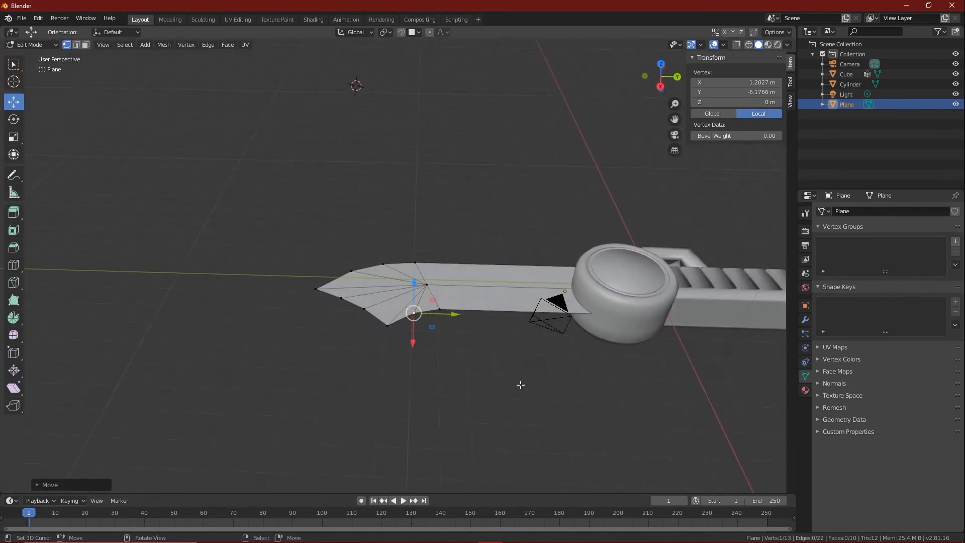
pyautogui.scroll(3, 520, 384)
pyautogui.scroll(1, 520, 385)
pyautogui.press('Tab')
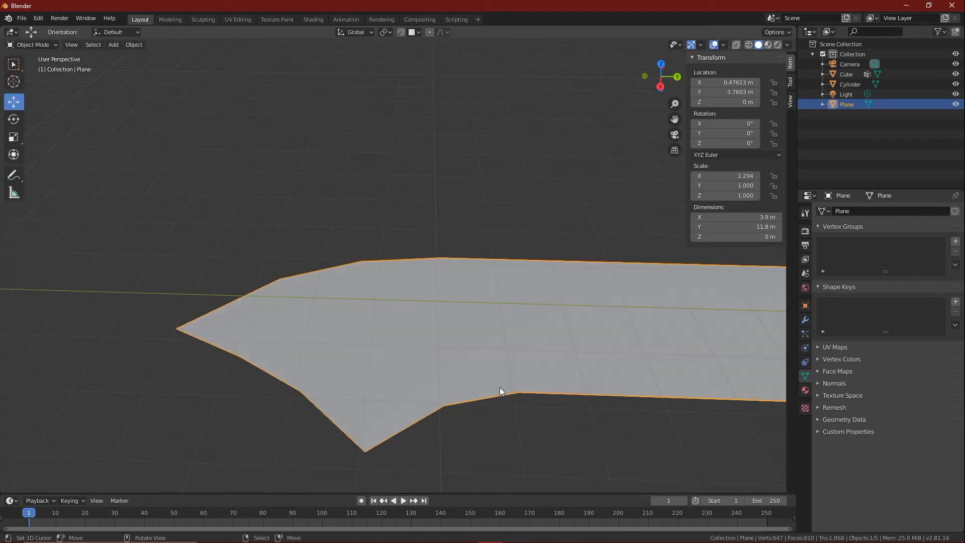
pyautogui.press('Tab')
pyautogui.moveTo(499, 387); pyautogui.dragTo(486, 372, button='middle')
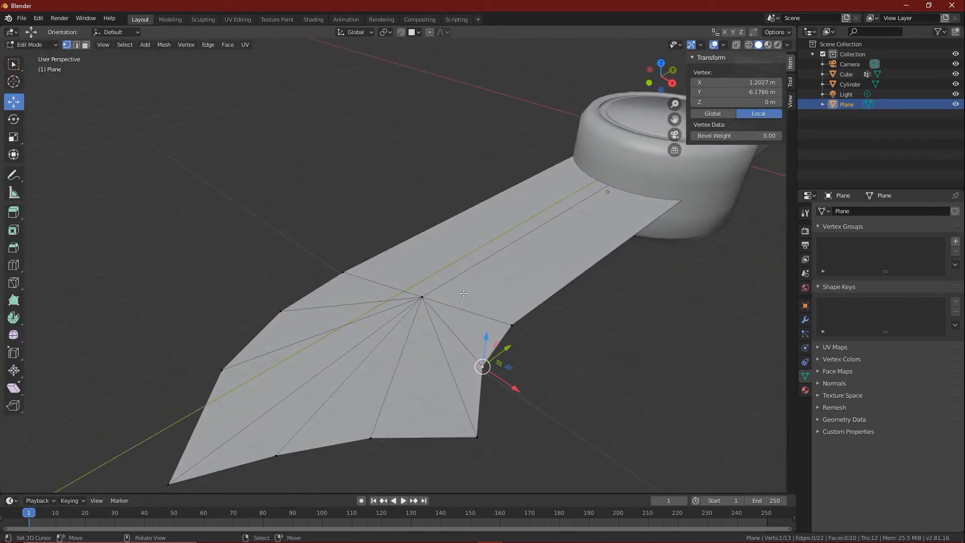
# Raise the blade's two centre-line vertices to about 0.47 m in Z to form a ridge, viewing it from several sides.
pyautogui.click(462, 274)
pyautogui.press('a')
pyautogui.hotkey('alt', 'a')
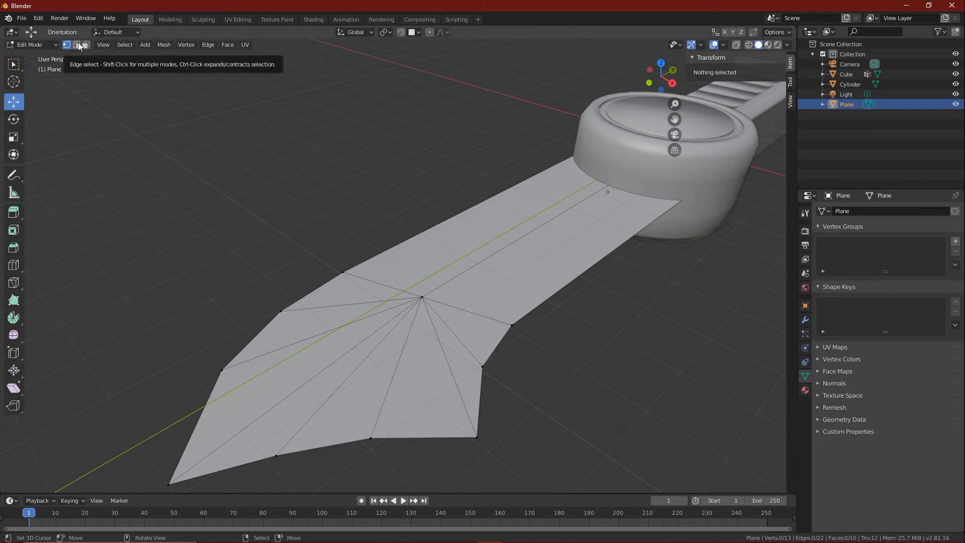
pyautogui.click(405, 302)
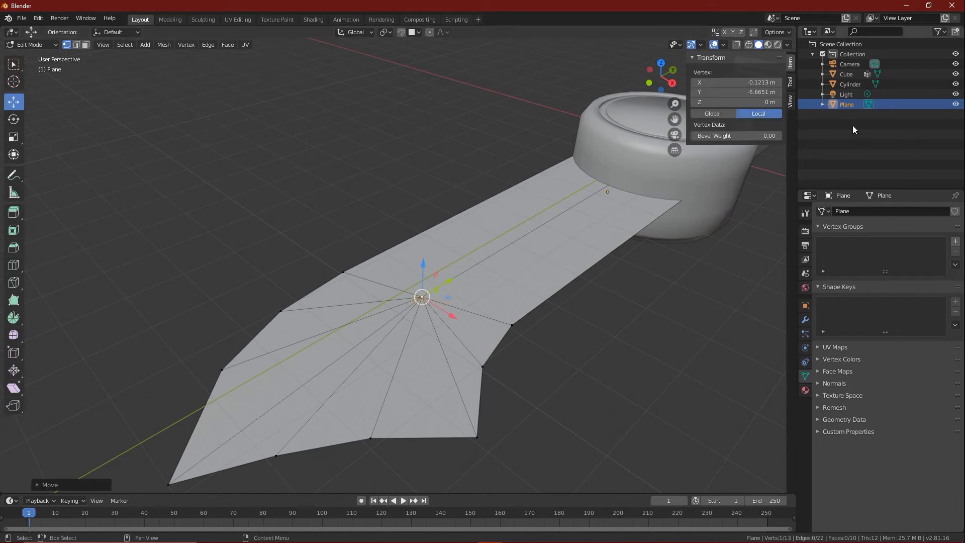
pyautogui.keyDown('shift'); pyautogui.click(618, 174); pyautogui.keyUp('shift')
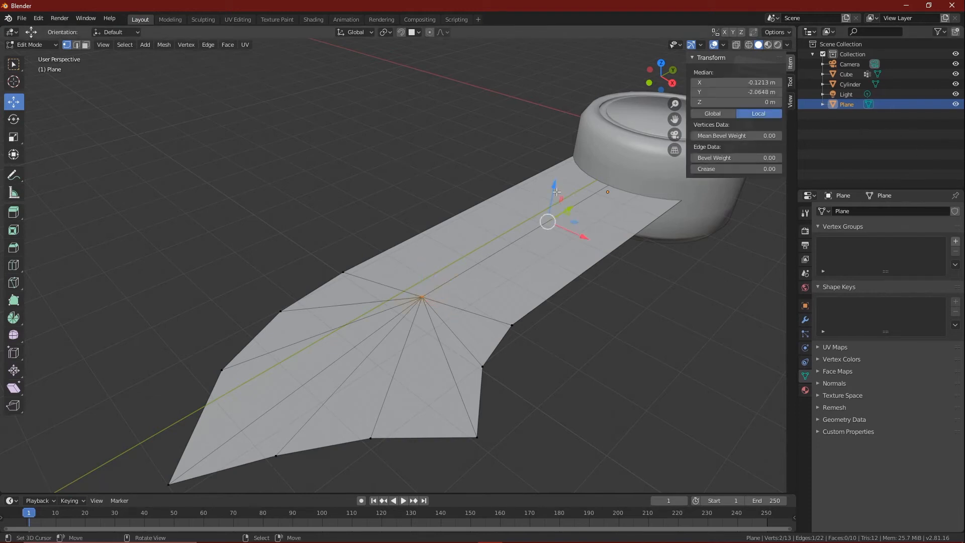
pyautogui.moveTo(557, 192); pyautogui.dragTo(551, 178)
pyautogui.moveTo(550, 178); pyautogui.dragTo(608, 281, button='middle')
pyautogui.moveTo(626, 300)
pyautogui.mouseDown()
pyautogui.moveTo(633, 286)
pyautogui.moveTo(628, 294)
pyautogui.mouseUp()
pyautogui.moveTo(628, 294); pyautogui.dragTo(373, 372, button='middle')
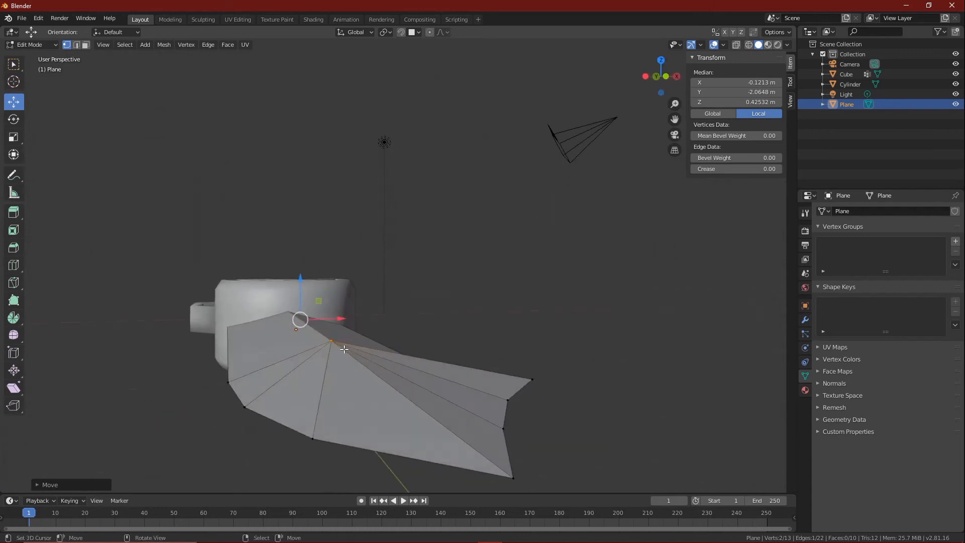
pyautogui.moveTo(304, 286); pyautogui.dragTo(304, 275)
pyautogui.moveTo(303, 275); pyautogui.dragTo(444, 323, button='middle')
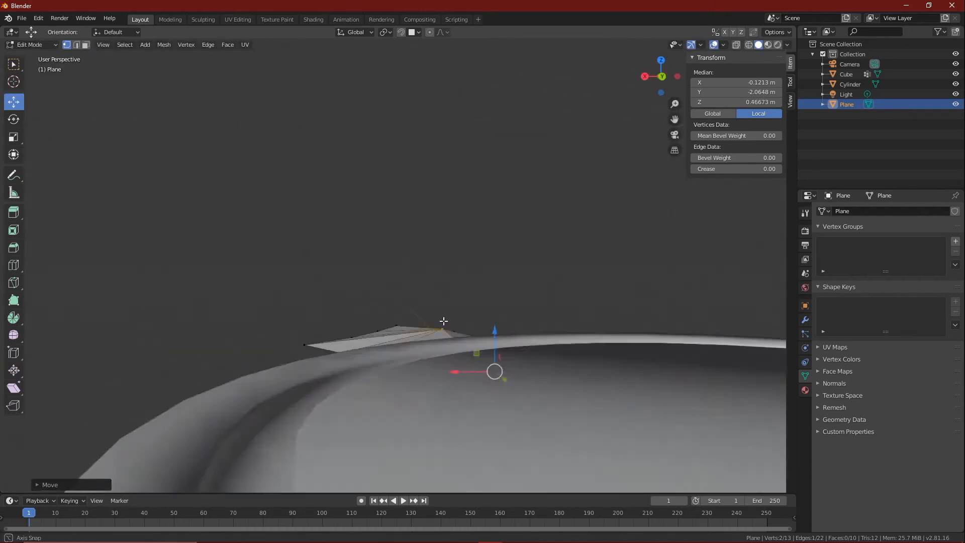
# Undo the latest changes and raise the two centre-line vertices to about 0.59 m in Z.
pyautogui.click(329, 377)
pyautogui.moveTo(327, 340); pyautogui.dragTo(486, 316, button='middle')
pyautogui.hotkey('ctrl', 'z')
pyautogui.hotkey('ctrl', 'z')
pyautogui.moveTo(444, 257); pyautogui.dragTo(446, 252)
pyautogui.moveTo(446, 252); pyautogui.dragTo(467, 371, button='middle')
# Examine the raised ridge and the blade tip's slopes from above and from the sides.
pyautogui.rightClick(466, 390)
pyautogui.keyDown('shift'); pyautogui.rightClick(394, 379); pyautogui.keyUp('shift')
pyautogui.moveTo(394, 379); pyautogui.dragTo(423, 382, button='middle')
pyautogui.scroll(-6, 423, 381)
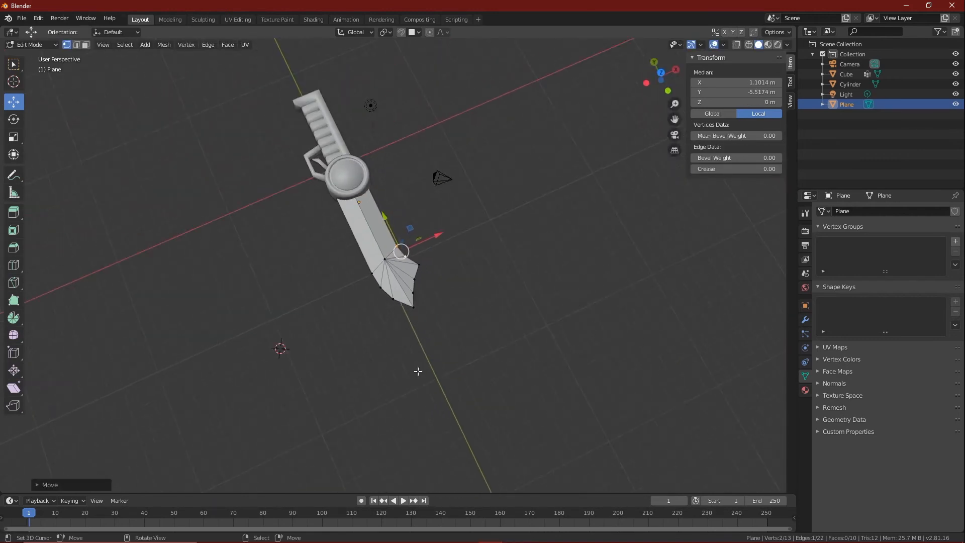
pyautogui.moveTo(433, 322); pyautogui.dragTo(439, 270, button='middle')
pyautogui.scroll(5, 439, 271)
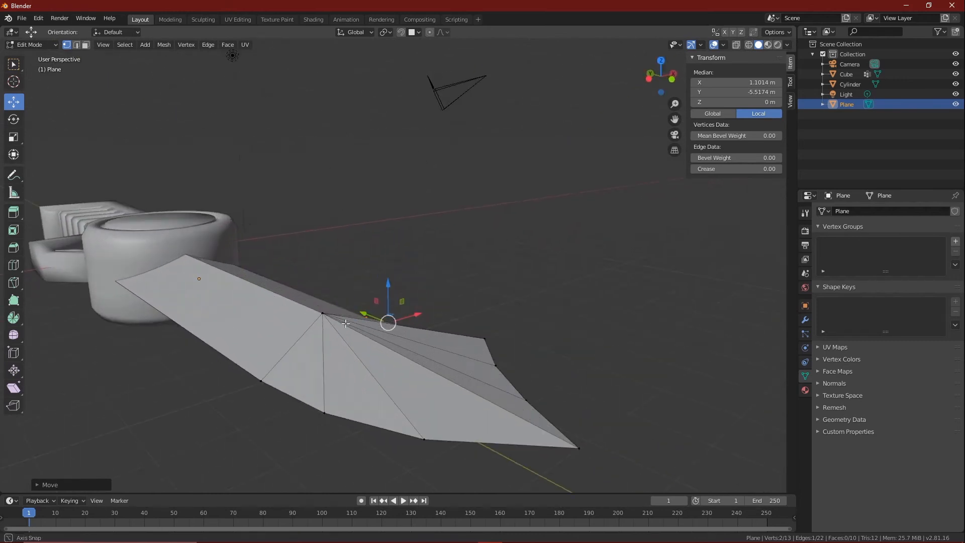
pyautogui.moveTo(346, 323); pyautogui.dragTo(393, 401, button='middle')
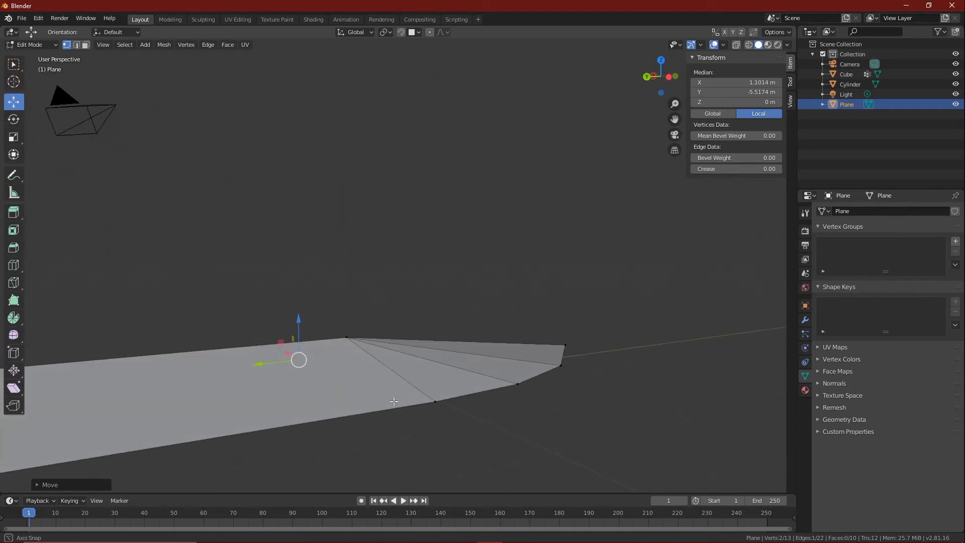
pyautogui.click(269, 343)
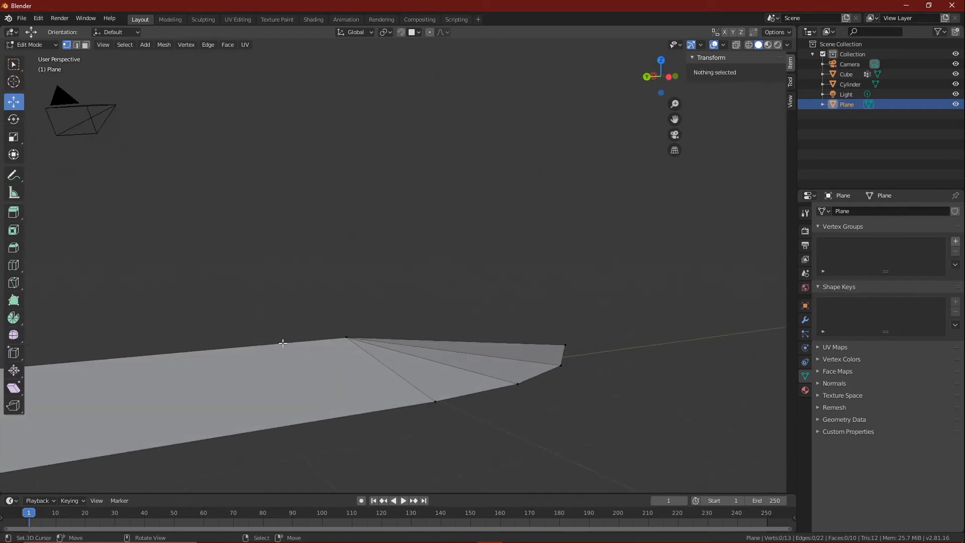
pyautogui.click(348, 337)
pyautogui.moveTo(291, 361); pyautogui.dragTo(240, 382, button='middle')
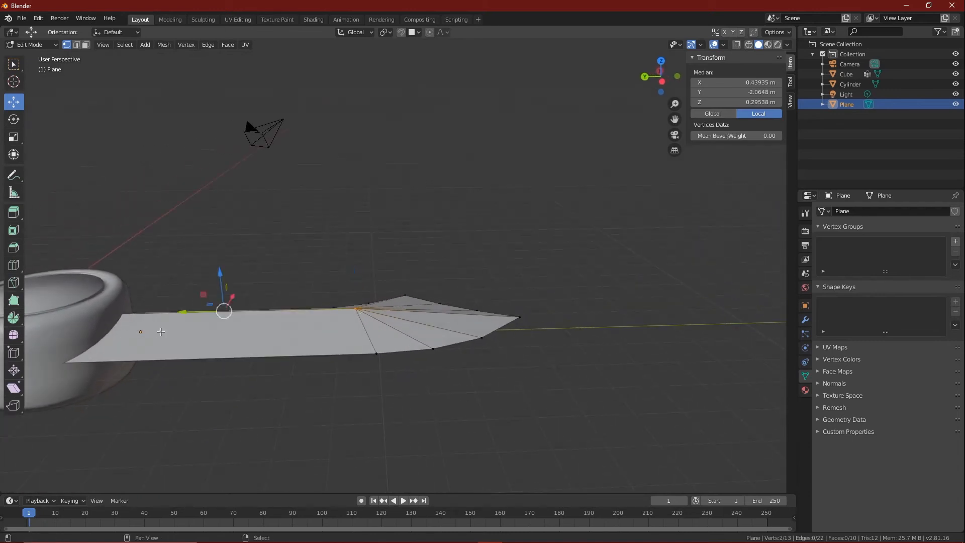
pyautogui.moveTo(521, 328); pyautogui.dragTo(515, 298, button='middle')
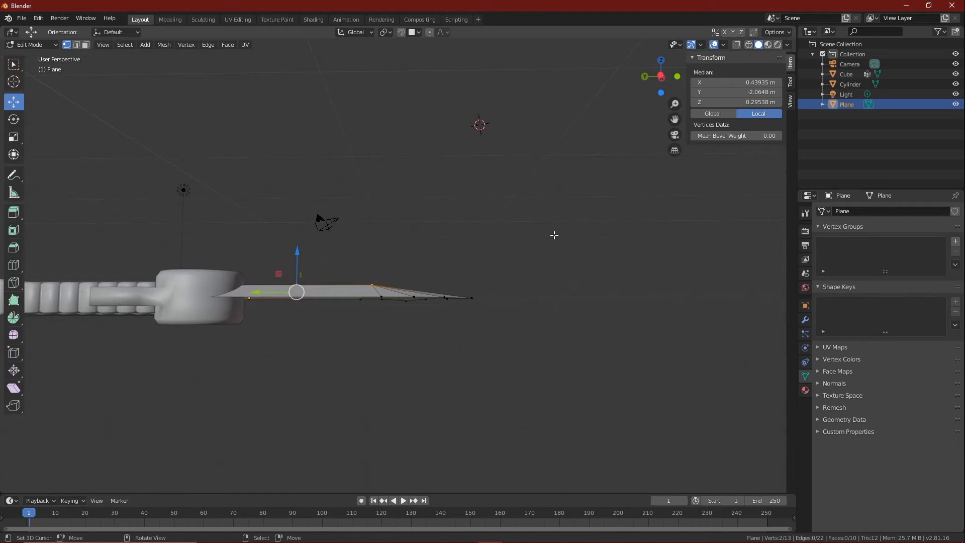
pyautogui.click(736, 102)
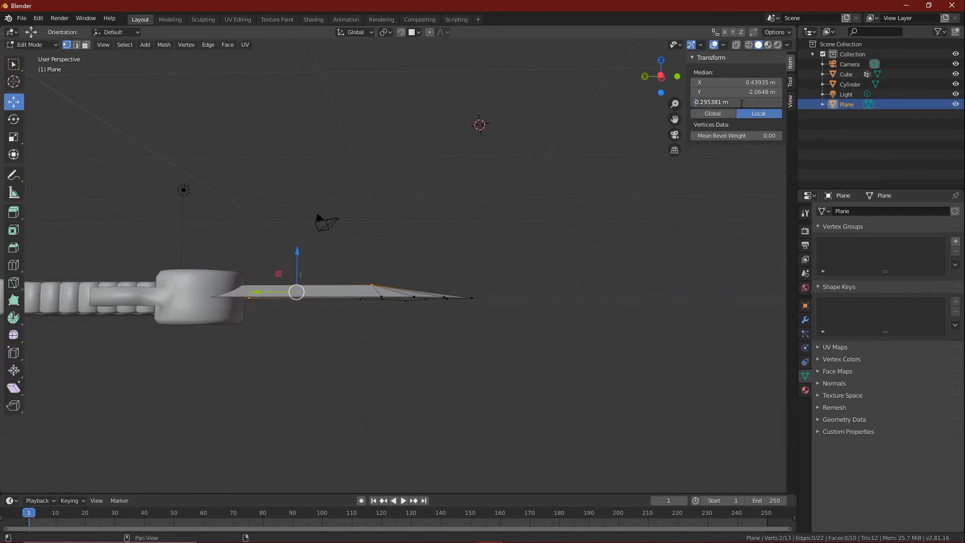
pyautogui.press('Escape')
# In wireframe shading, duplicate the two ridge vertices in place and set the copy's Z to -0.59076 m to create the lower ridge line.
pyautogui.moveTo(543, 261)
pyautogui.mouseDown(button='middle')
pyautogui.moveTo(444, 394)
pyautogui.moveTo(371, 402)
pyautogui.mouseUp(button='middle')
pyautogui.rightClick(401, 286)
pyautogui.press('z')
pyautogui.click(489, 276)
pyautogui.keyDown('shift'); pyautogui.rightClick(534, 200); pyautogui.keyUp('shift')
pyautogui.hotkey('shift', 'd')
pyautogui.rightClick(611, 330)
pyautogui.click(736, 102)
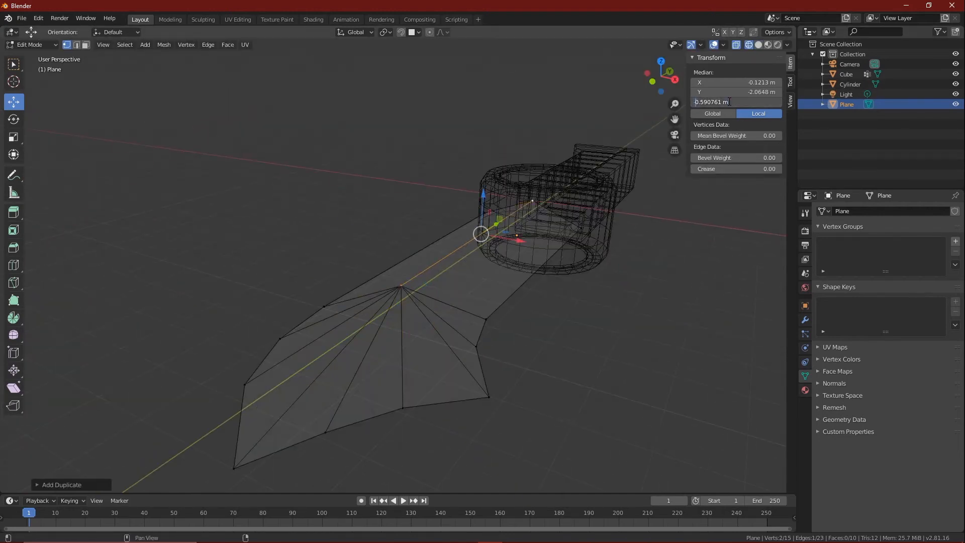
pyautogui.press('Tab')
# In solid shading, fill triangular faces between the lower ridge vertex and the outline vertices along the curved side of the tip's underside.
pyautogui.moveTo(523, 402); pyautogui.dragTo(675, 364, button='middle')
pyautogui.press('z')
pyautogui.click(752, 365)
pyautogui.press('Tab')
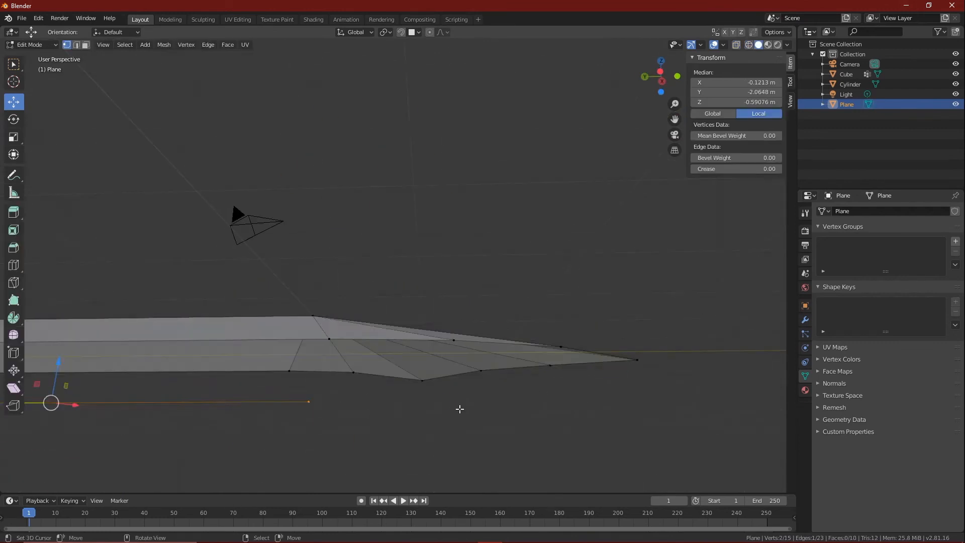
pyautogui.moveTo(394, 416)
pyautogui.mouseDown(button='middle')
pyautogui.moveTo(448, 404)
pyautogui.moveTo(417, 433)
pyautogui.moveTo(407, 317)
pyautogui.mouseUp(button='middle')
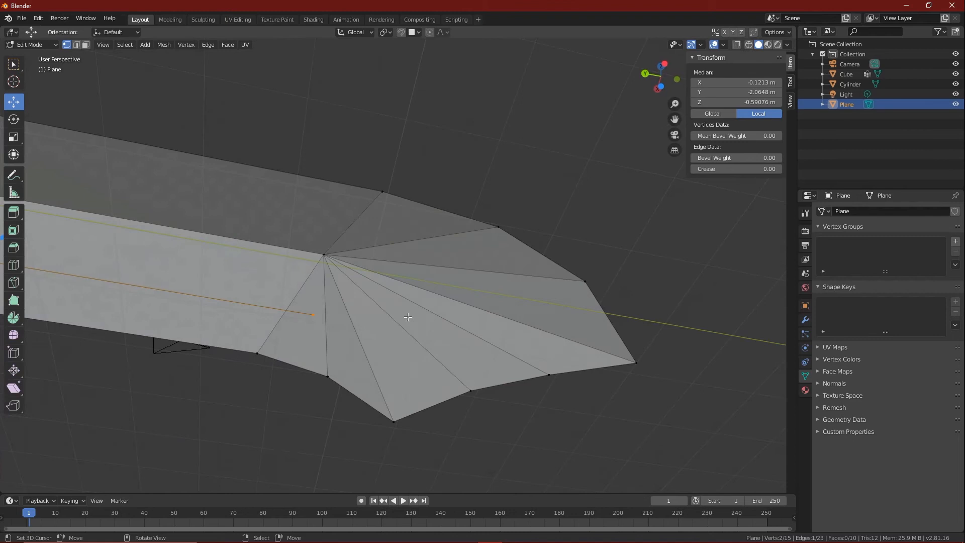
pyautogui.click(383, 191)
pyautogui.keyDown('shift'); pyautogui.rightClick(498, 227); pyautogui.keyUp('shift')
pyautogui.press('f')
pyautogui.keyDown('shift'); pyautogui.rightClick(585, 282); pyautogui.keyUp('shift')
pyautogui.press('f')
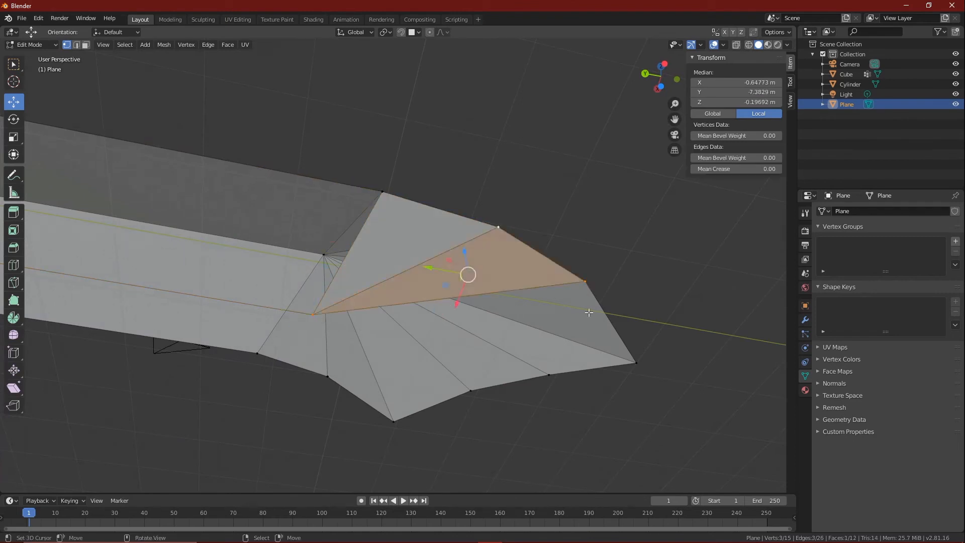
pyautogui.press('f')
# Fill the remaining triangular faces between the lower ridge vertex and the hooked-side outline vertices on the tip's underside.
pyautogui.moveTo(581, 263); pyautogui.dragTo(452, 235, button='middle')
pyautogui.keyDown('shift'); pyautogui.rightClick(329, 219); pyautogui.keyUp('shift')
pyautogui.press('f')
pyautogui.keyDown('shift'); pyautogui.rightClick(513, 159); pyautogui.keyUp('shift')
pyautogui.press('f')
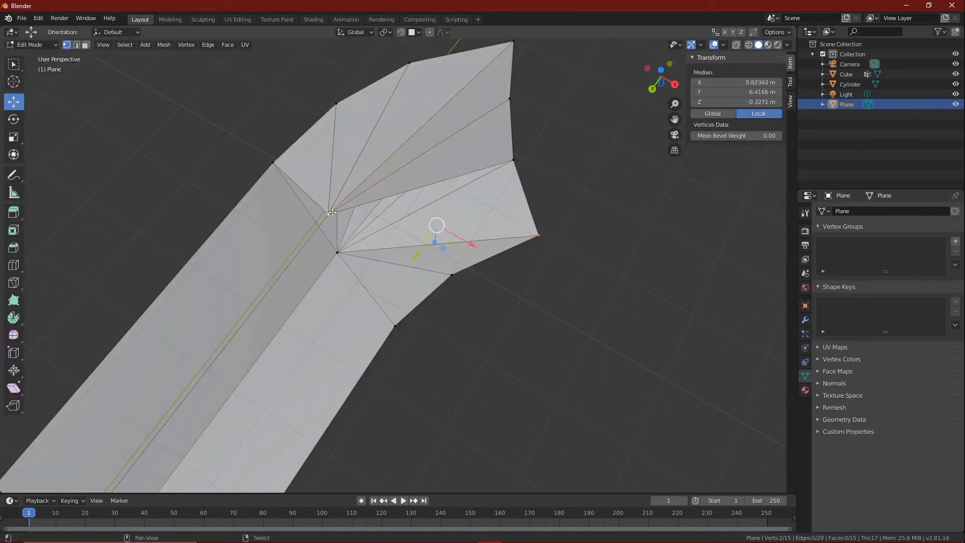
pyautogui.press('f')
pyautogui.moveTo(392, 282); pyautogui.dragTo(452, 272, button='middle')
pyautogui.moveTo(382, 301); pyautogui.dragTo(578, 241, button='middle')
pyautogui.scroll(-3, 422, 261)
pyautogui.keyDown('shift'); pyautogui.rightClick(671, 258); pyautogui.keyUp('shift')
pyautogui.keyDown('shift'); pyautogui.rightClick(720, 326); pyautogui.keyUp('shift')
pyautogui.press('f')
# Fill the long underside face between the lower ridge line and the hooked-side edge, using wireframe shading to reach the base vertices.
pyautogui.moveTo(732, 382)
pyautogui.mouseDown(button='middle')
pyautogui.moveTo(717, 284)
pyautogui.moveTo(502, 251)
pyautogui.mouseUp(button='middle')
pyautogui.rightClick(373, 215)
pyautogui.keyDown('shift'); pyautogui.rightClick(108, 255); pyautogui.keyUp('shift')
pyautogui.moveTo(108, 255); pyautogui.dragTo(362, 252, button='middle')
pyautogui.scroll(-4, 352, 252)
pyautogui.hotkey('shift', 'z')
pyautogui.press('f')
pyautogui.moveTo(306, 260); pyautogui.dragTo(362, 282, button='middle')
pyautogui.scroll(4, 362, 281)
# Delete the unwanted edge near the blade's base in edge selection mode.
pyautogui.rightClick(494, 197)
pyautogui.click(79, 45)
pyautogui.rightClick(301, 205)
pyautogui.press('x')
pyautogui.click(314, 201)
# Fill the long underside face between the lower ridge line and the straight outer edge, then return to solid shading.
pyautogui.click(66, 45)
pyautogui.moveTo(322, 241); pyautogui.dragTo(397, 302, button='middle')
pyautogui.rightClick(394, 321)
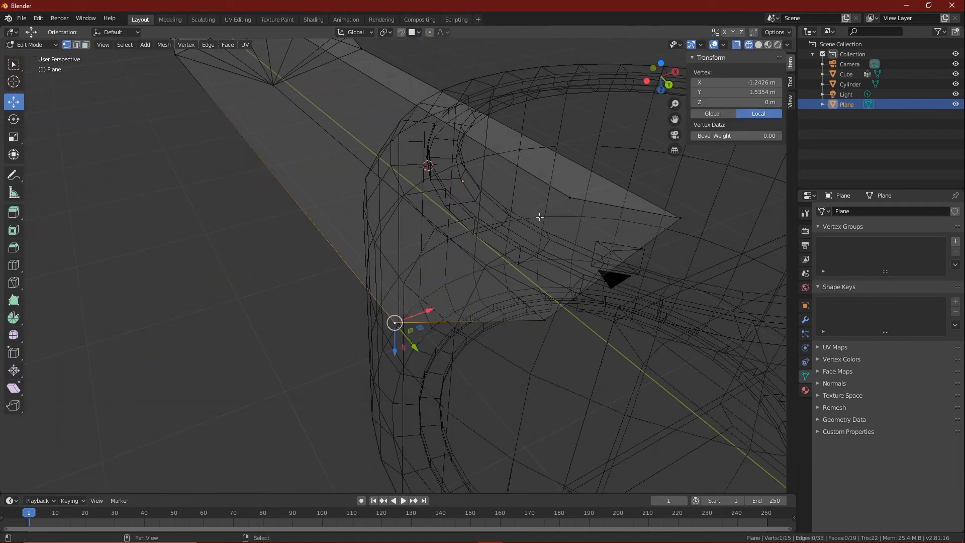
pyautogui.keyDown('shift'); pyautogui.rightClick(108, 325); pyautogui.keyUp('shift')
pyautogui.press('f')
pyautogui.hotkey('shift', 'z')
pyautogui.moveTo(379, 256)
pyautogui.mouseDown(button='middle')
pyautogui.moveTo(512, 240)
pyautogui.moveTo(553, 287)
pyautogui.moveTo(452, 317)
pyautogui.moveTo(413, 258)
pyautogui.moveTo(460, 232)
pyautogui.mouseUp(button='middle')
pyautogui.scroll(-3, 452, 309)
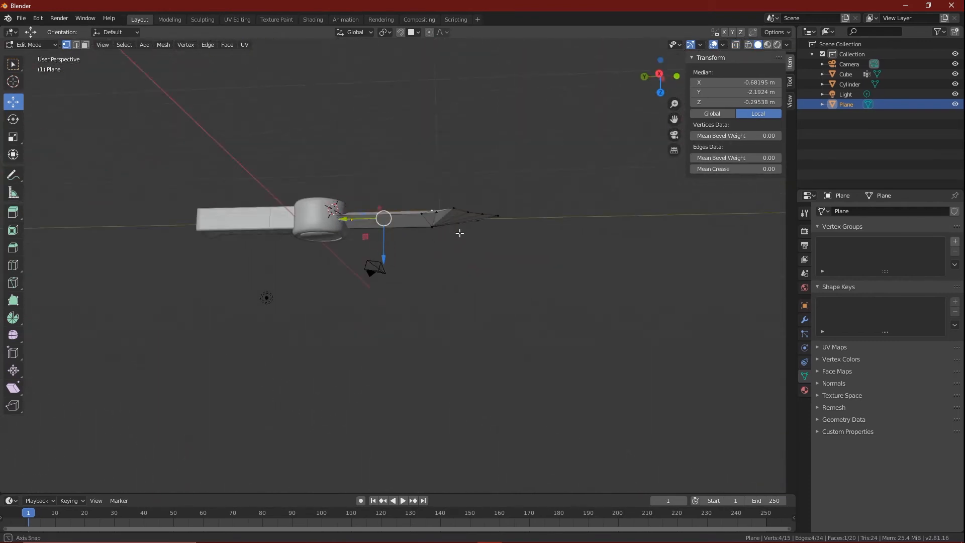
# Examine the closed blade together with the guard and handle in Object Mode.
pyautogui.press('Tab')
pyautogui.moveTo(439, 309); pyautogui.dragTo(527, 403, button='middle')
pyautogui.scroll(-2, 526, 400)
pyautogui.scroll(5, 527, 401)
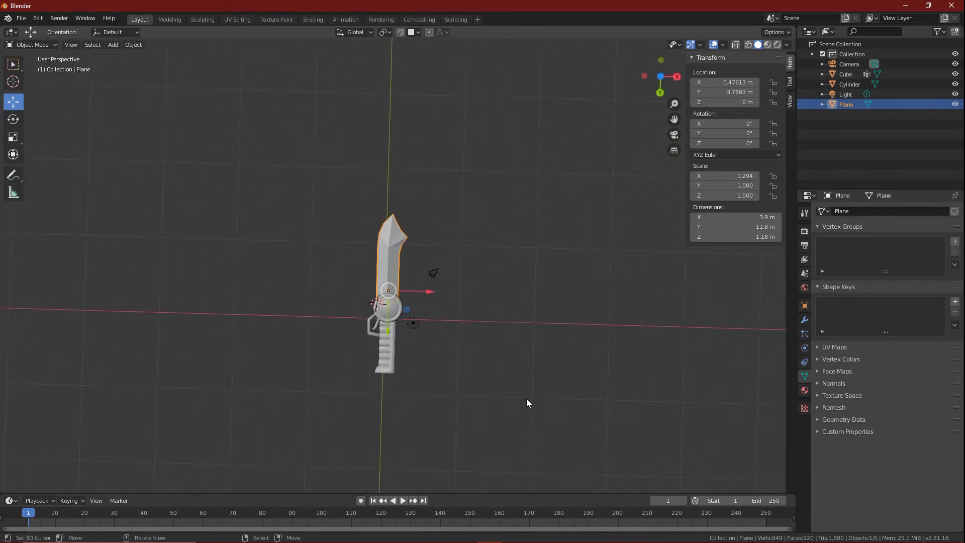
pyautogui.scroll(-2, 461, 422)
pyautogui.scroll(2, 459, 422)
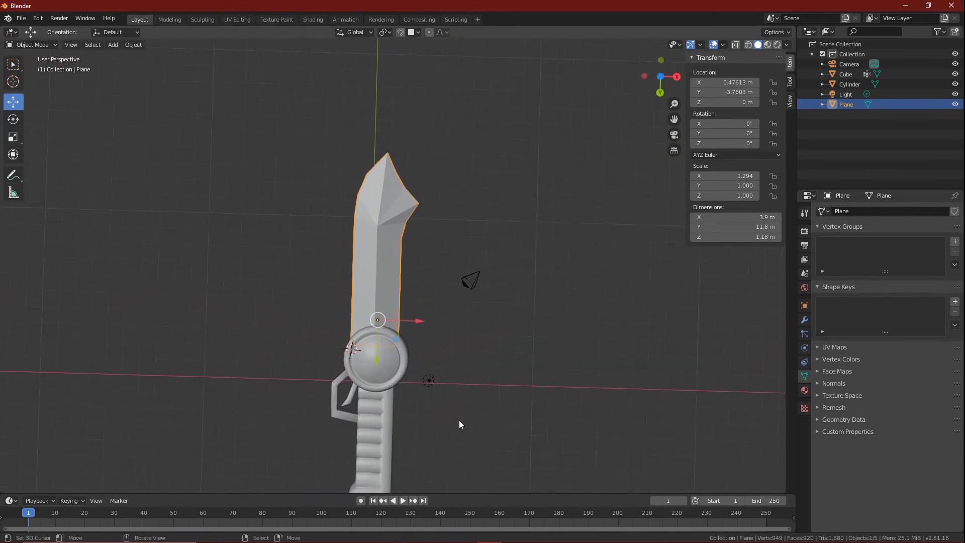
pyautogui.scroll(-1, 453, 415)
pyautogui.keyDown('shift'); pyautogui.moveTo(447, 409); pyautogui.dragTo(430, 291, button='middle'); pyautogui.keyUp('shift')
pyautogui.scroll(-1, 430, 293)
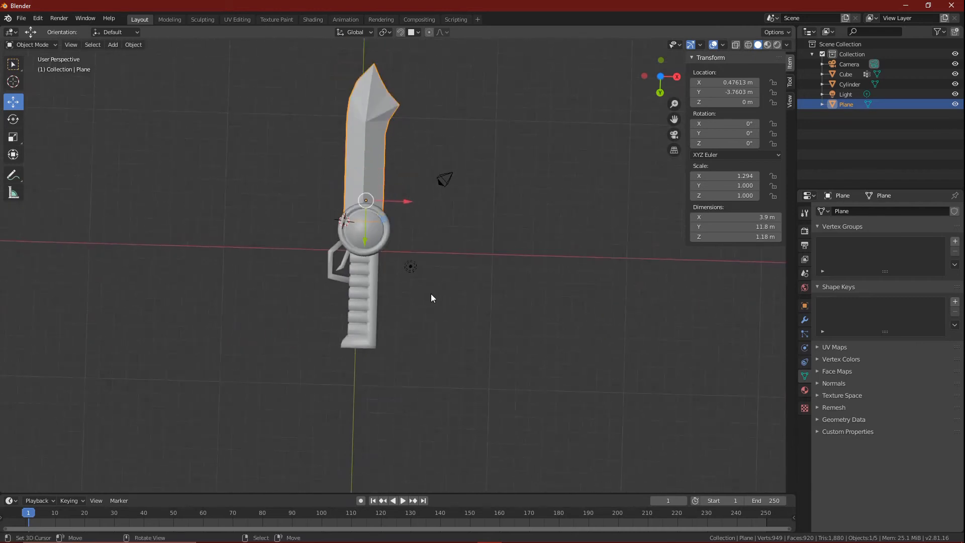
# Apply Shade Smooth to the blade and inspect its surface shading up close.
pyautogui.press('F3')
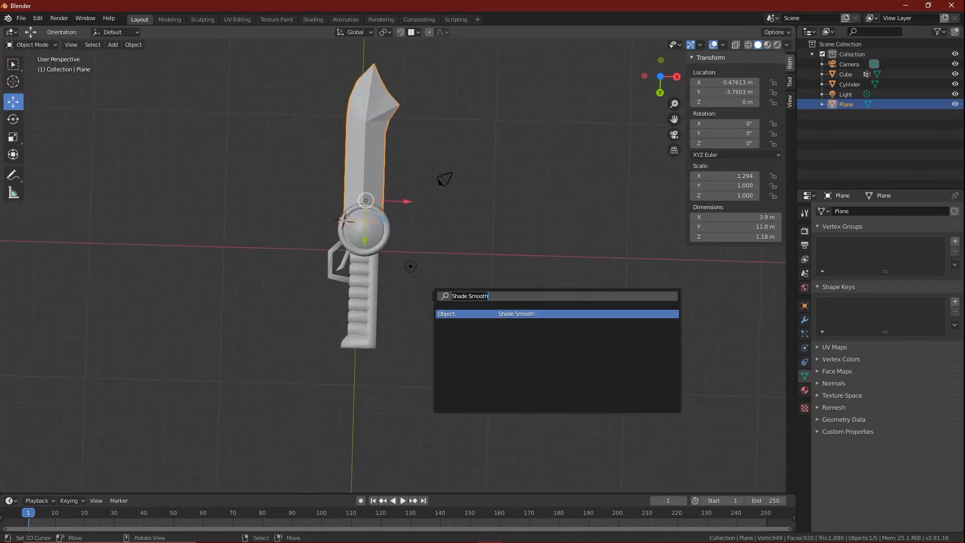
pyautogui.press('Return')
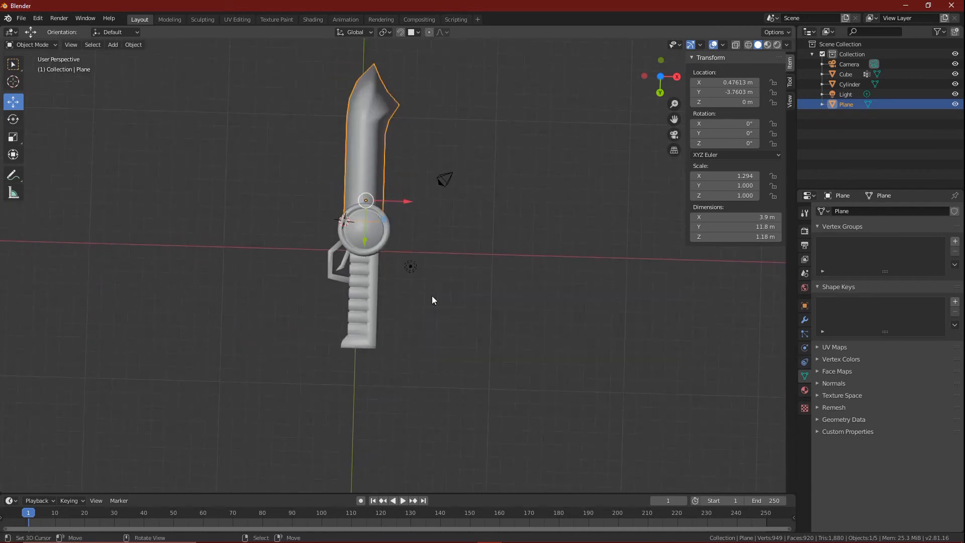
pyautogui.moveTo(409, 139); pyautogui.dragTo(387, 308, button='middle')
pyautogui.scroll(3, 417, 146)
pyautogui.scroll(1, 382, 320)
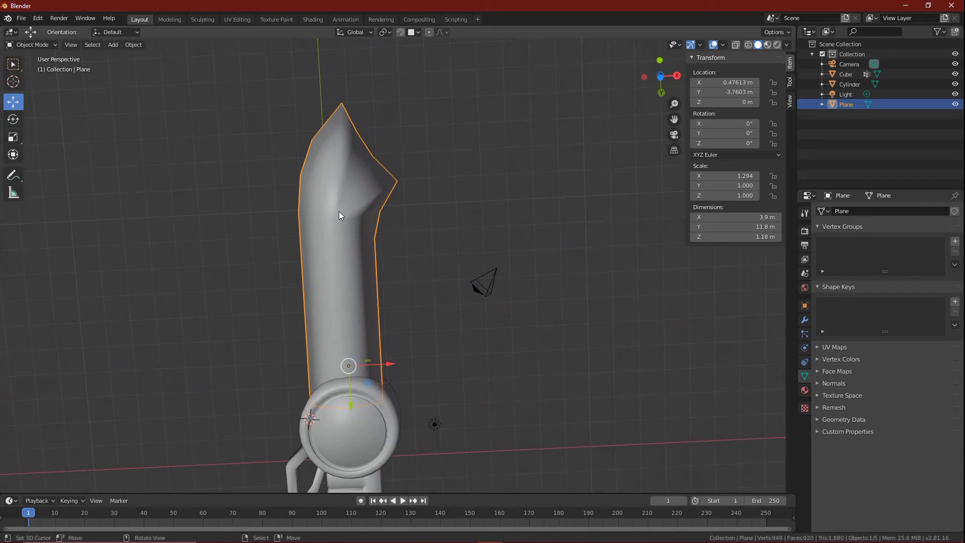
# Add a Subdivision Surface modifier to the blade and deselect all of its mesh in Edit Mode.
pyautogui.click(802, 324)
pyautogui.click(848, 212)
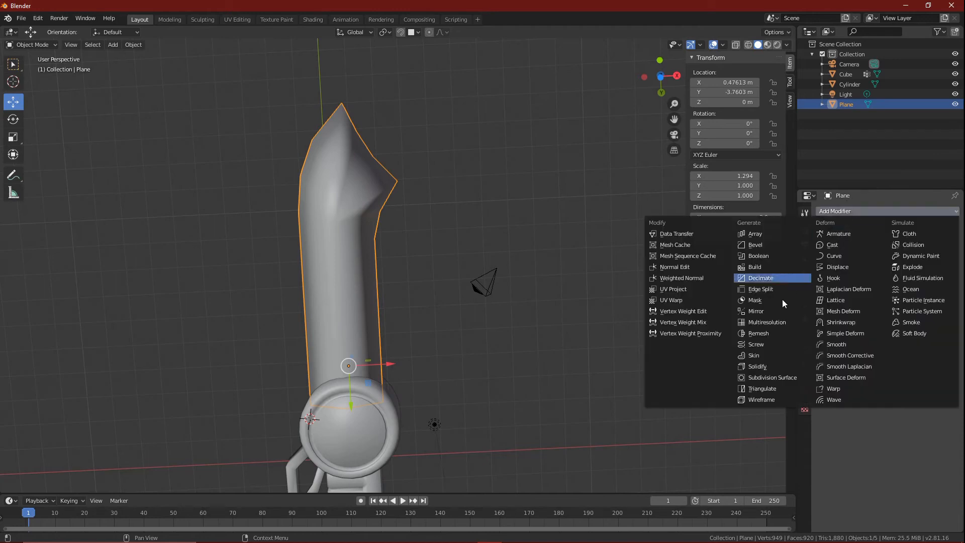
pyautogui.click(773, 378)
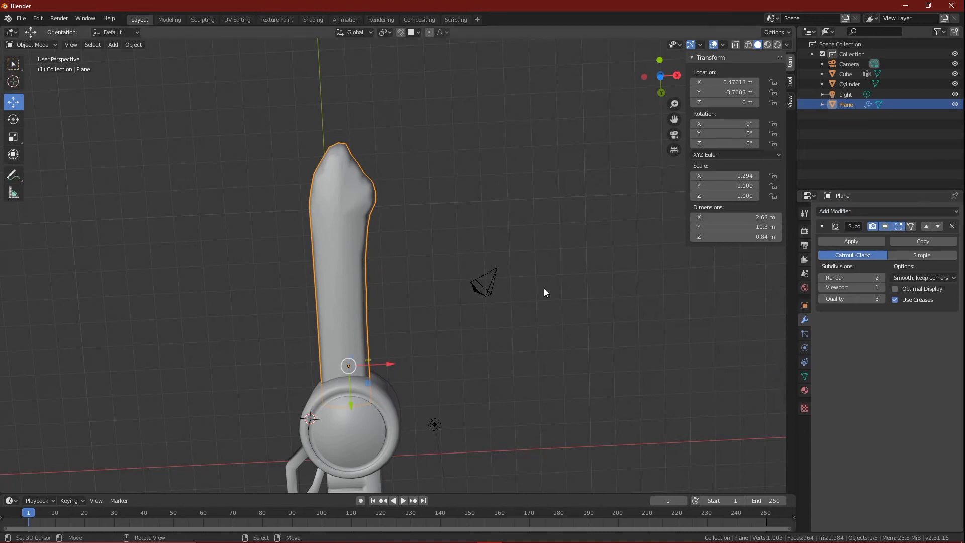
pyautogui.press('Tab')
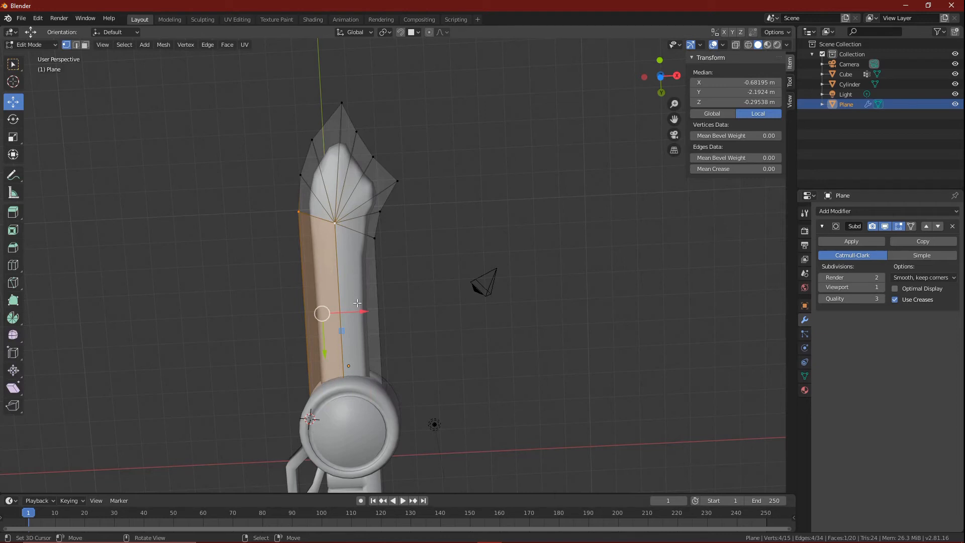
pyautogui.hotkey('alt', 'a')
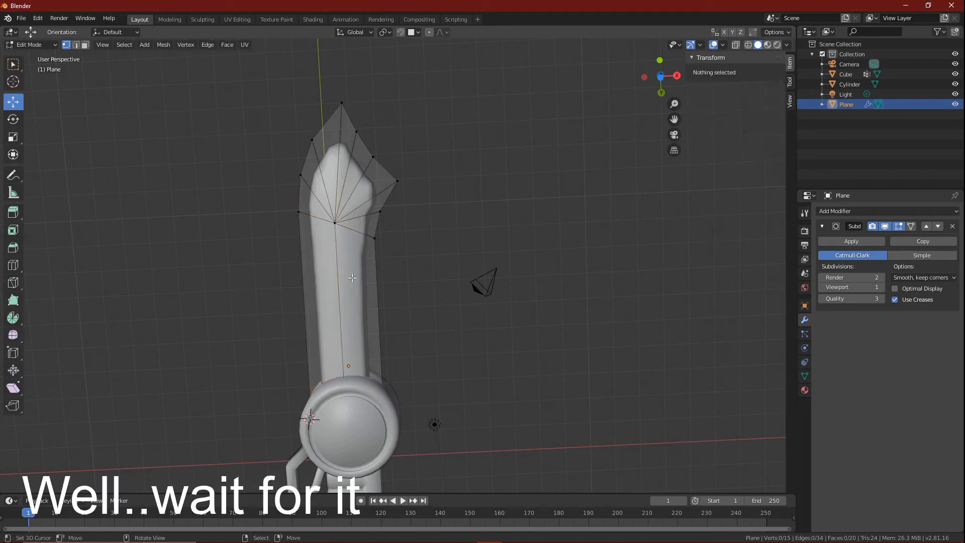
# Inset all the faces on the blade's underside together by about 0.064.
pyautogui.rightClick(330, 307)
pyautogui.keyDown('shift'); pyautogui.rightClick(371, 305); pyautogui.keyUp('shift')
pyautogui.keyDown('shift'); pyautogui.rightClick(366, 224); pyautogui.keyUp('shift')
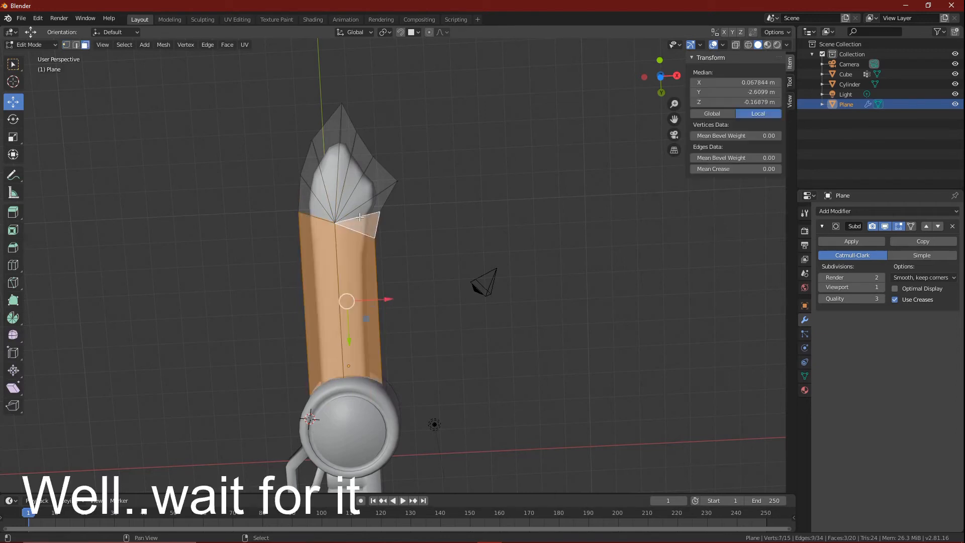
pyautogui.keyDown('shift'); pyautogui.rightClick(372, 203); pyautogui.keyUp('shift')
pyautogui.keyDown('shift'); pyautogui.rightClick(368, 184); pyautogui.keyUp('shift')
pyautogui.keyDown('shift'); pyautogui.rightClick(356, 168); pyautogui.keyUp('shift')
pyautogui.keyDown('shift'); pyautogui.rightClick(337, 164); pyautogui.keyUp('shift')
pyautogui.keyDown('shift'); pyautogui.rightClick(346, 146); pyautogui.keyUp('shift')
pyautogui.keyDown('shift'); pyautogui.rightClick(313, 179); pyautogui.keyUp('shift')
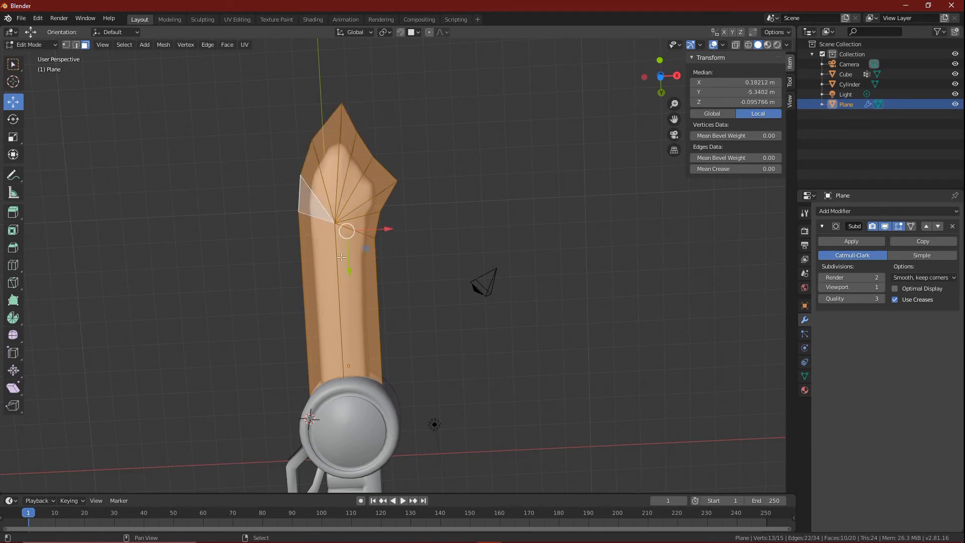
pyautogui.press('i')
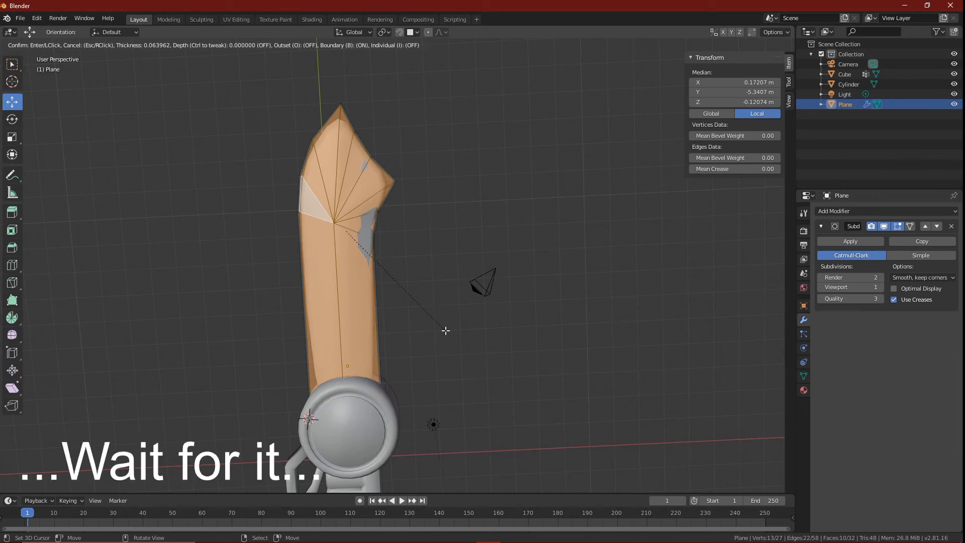
pyautogui.click(446, 330)
# Set the blade's Subdivision Surface modifier to Simple with render and viewport levels of 1.
pyautogui.moveTo(446, 330); pyautogui.dragTo(448, 170, button='middle')
pyautogui.press('Tab')
pyautogui.moveTo(453, 203); pyautogui.dragTo(353, 329, button='middle')
pyautogui.click(824, 278)
pyautogui.click(823, 288)
pyautogui.moveTo(612, 278); pyautogui.dragTo(483, 226, button='middle')
pyautogui.click(879, 278)
pyautogui.click(880, 287)
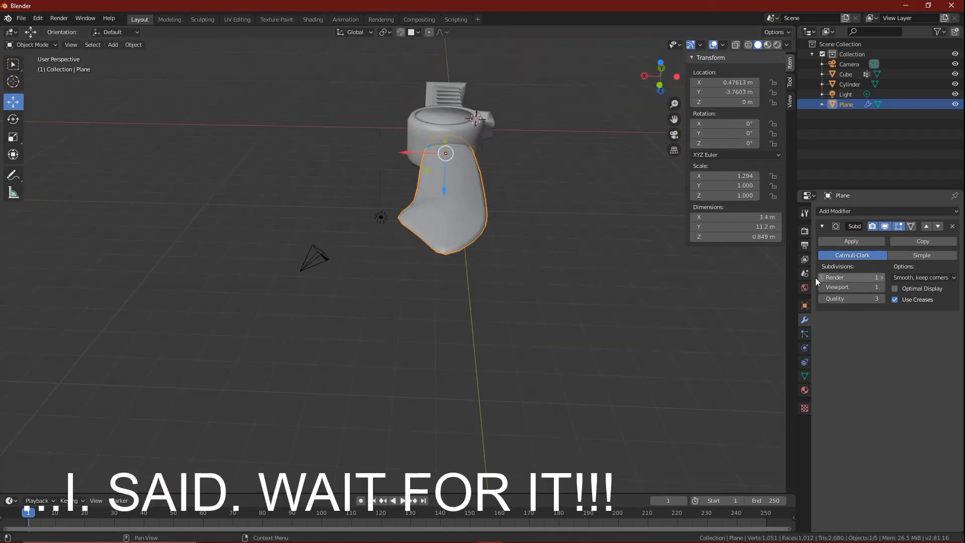
pyautogui.click(820, 278)
pyautogui.moveTo(552, 251); pyautogui.dragTo(532, 312, button='middle')
pyautogui.click(821, 287)
pyautogui.click(880, 286)
pyautogui.click(922, 255)
# Inset all the faces on the blade's upper side together by about 0.053.
pyautogui.press('Tab')
pyautogui.moveTo(637, 319); pyautogui.dragTo(434, 219, button='middle')
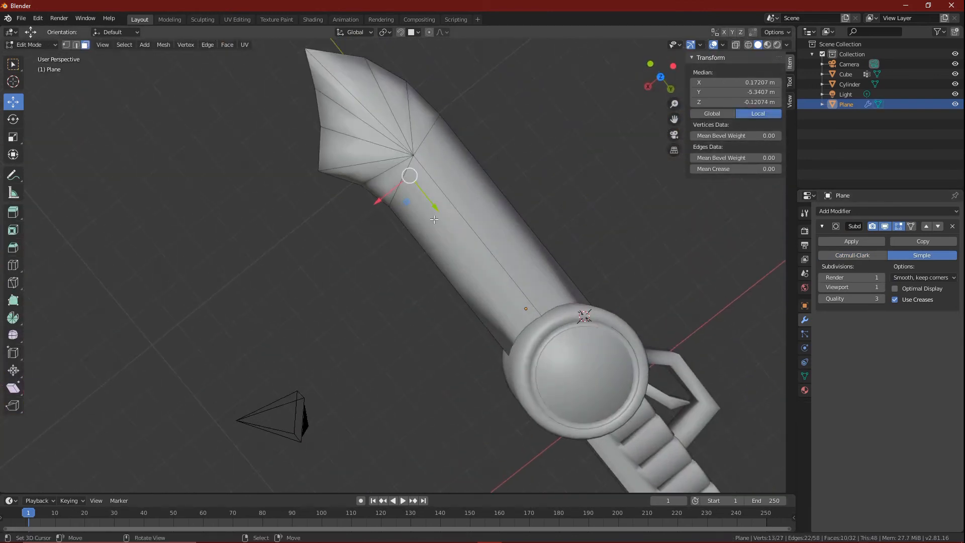
pyautogui.click(434, 219)
pyautogui.keyDown('shift'); pyautogui.click(463, 171); pyautogui.keyUp('shift')
pyautogui.keyDown('shift'); pyautogui.click(430, 126); pyautogui.keyUp('shift')
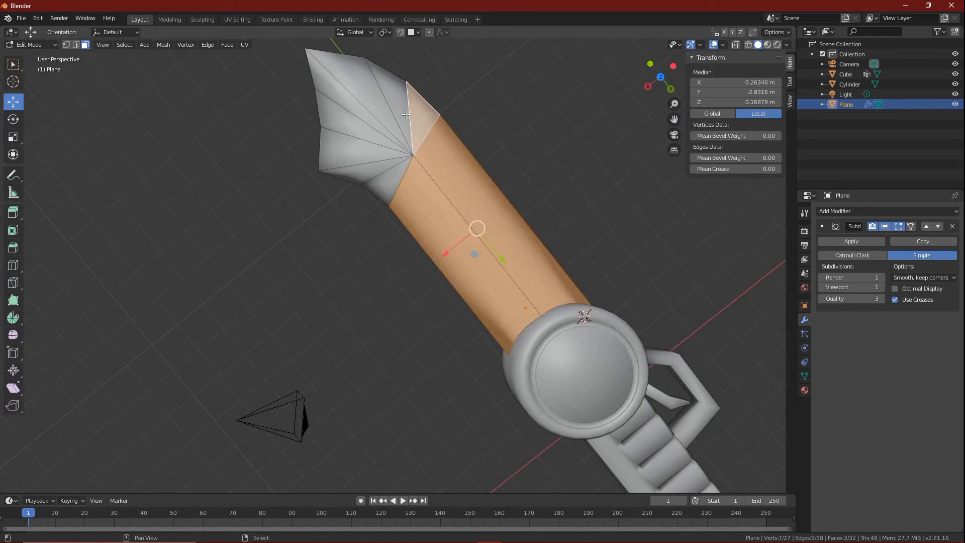
pyautogui.keyDown('shift'); pyautogui.click(397, 110); pyautogui.keyUp('shift')
pyautogui.keyDown('shift'); pyautogui.click(382, 106); pyautogui.keyUp('shift')
pyautogui.keyDown('shift'); pyautogui.click(363, 110); pyautogui.keyUp('shift')
pyautogui.keyDown('shift'); pyautogui.click(359, 118); pyautogui.keyUp('shift')
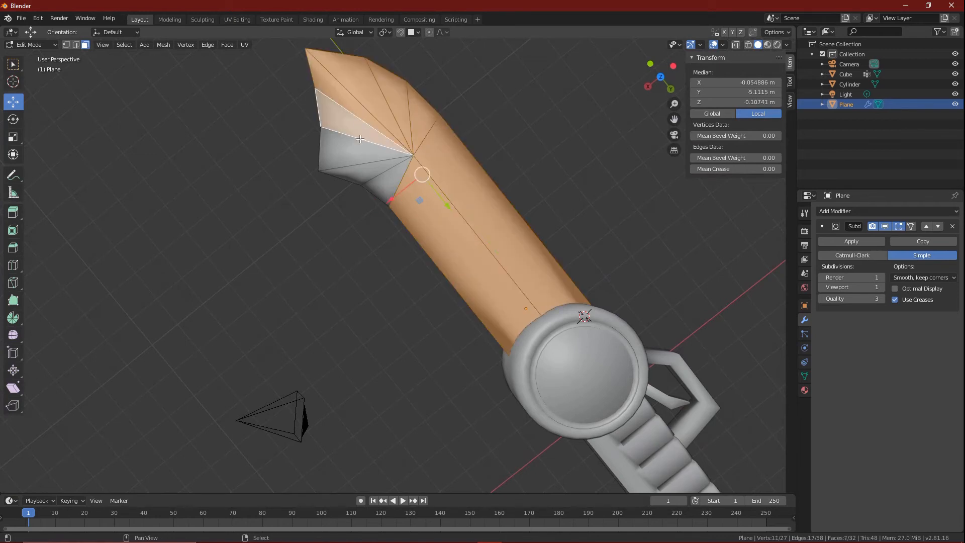
pyautogui.keyDown('shift'); pyautogui.click(351, 146); pyautogui.keyUp('shift')
pyautogui.keyDown('shift'); pyautogui.click(377, 166); pyautogui.keyUp('shift')
pyautogui.keyDown('shift'); pyautogui.click(389, 190); pyautogui.keyUp('shift')
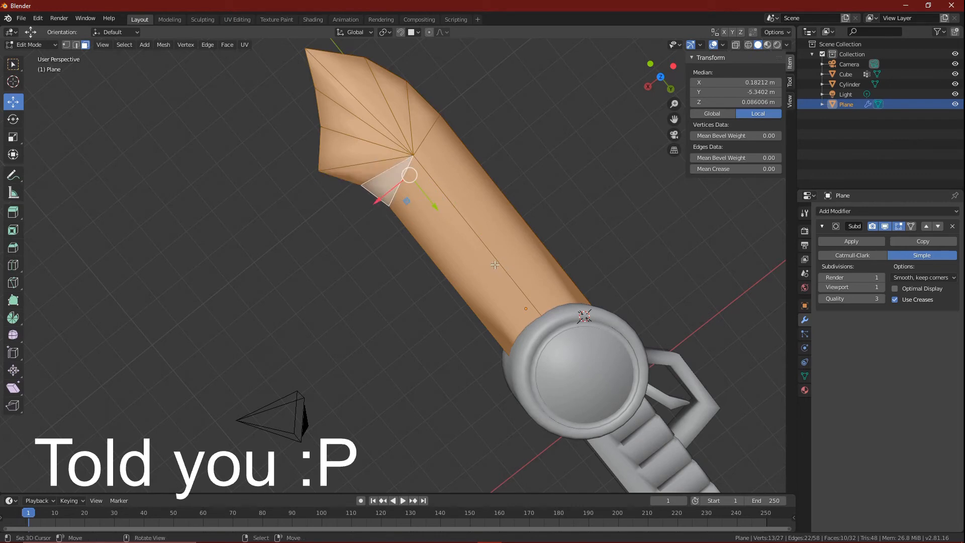
pyautogui.press('i')
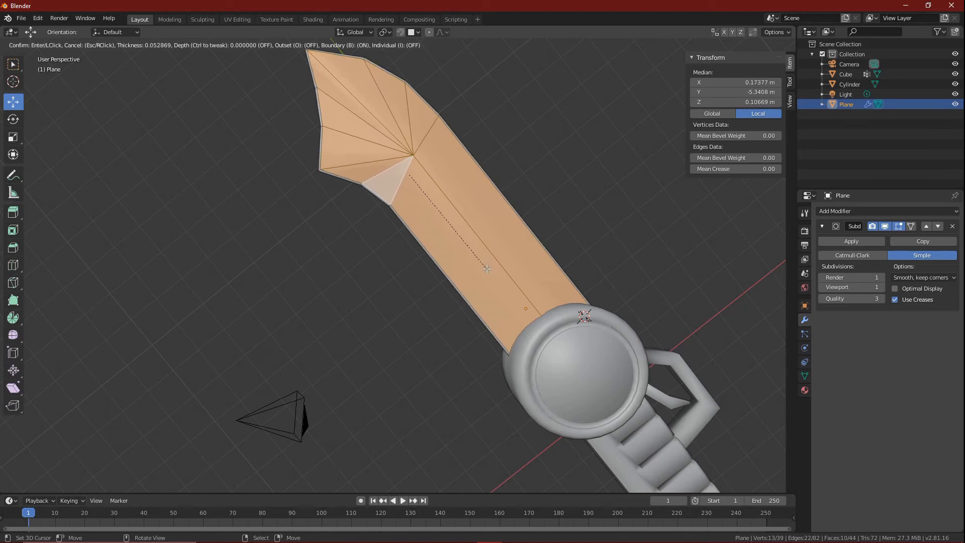
pyautogui.click(486, 269)
# Scale the selected inset faces of the blade in Edit Mode and return to Object Mode.
pyautogui.press('Tab')
pyautogui.moveTo(394, 319); pyautogui.dragTo(402, 123, button='middle')
pyautogui.press('Tab')
pyautogui.scroll(4, 481, 285)
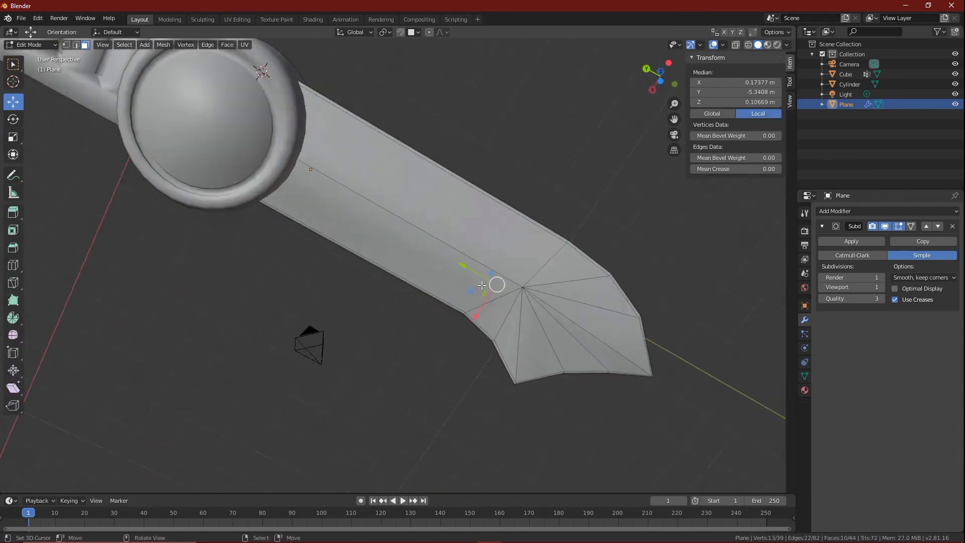
pyautogui.scroll(2, 482, 285)
pyautogui.moveTo(482, 285); pyautogui.dragTo(528, 307, button='middle')
pyautogui.keyDown('shift'); pyautogui.rightClick(551, 382); pyautogui.keyUp('shift')
pyautogui.keyDown('shift'); pyautogui.rightClick(620, 276); pyautogui.keyUp('shift')
pyautogui.moveTo(628, 274); pyautogui.dragTo(442, 301, button='middle')
pyautogui.press('s')
pyautogui.click(624, 258)
pyautogui.press('Tab')
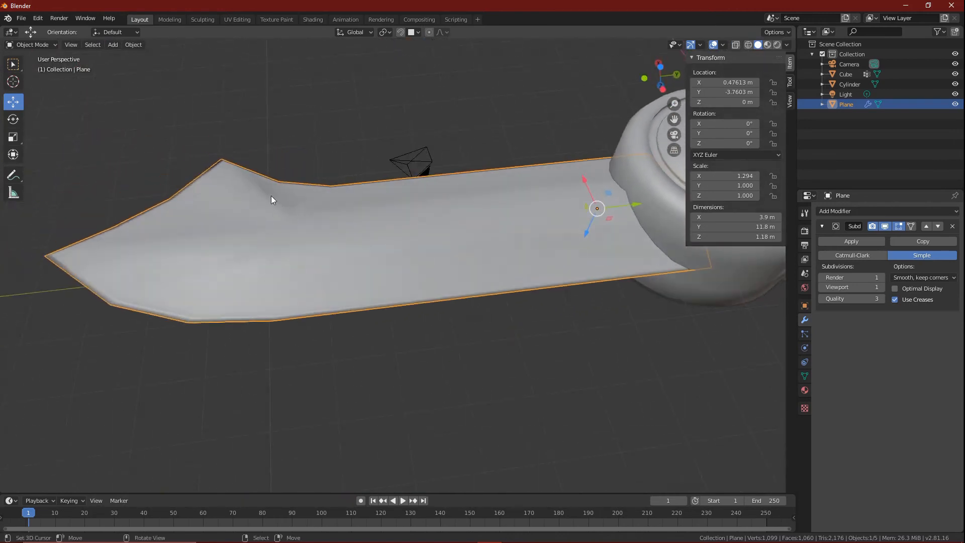
# Examine the blade's surface shading, edge bevel and side profile from several angles.
pyautogui.moveTo(271, 199); pyautogui.dragTo(259, 183, button='middle')
pyautogui.moveTo(360, 228); pyautogui.dragTo(404, 234, button='middle')
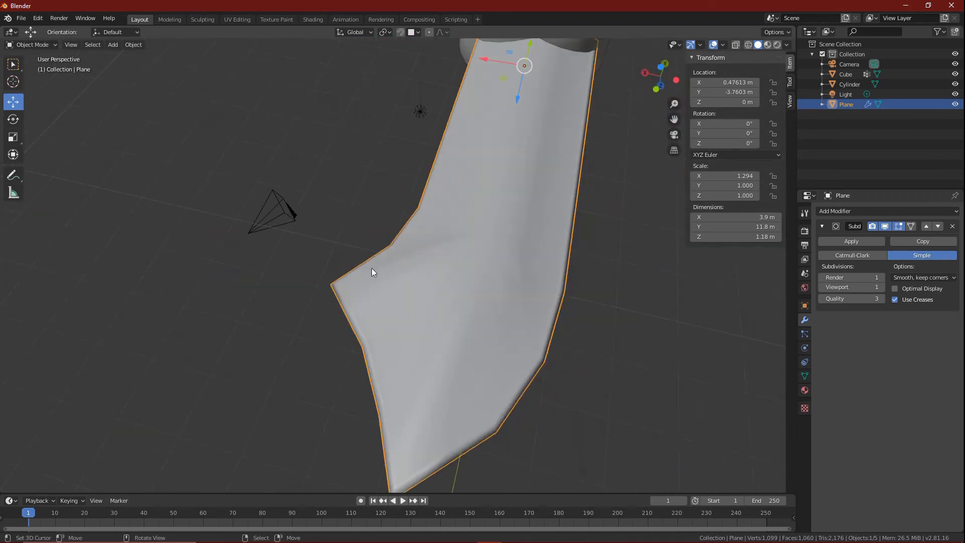
pyautogui.scroll(8, 434, 256)
pyautogui.moveTo(295, 289); pyautogui.dragTo(502, 219, button='middle')
pyautogui.moveTo(555, 215); pyautogui.dragTo(459, 288, button='middle')
pyautogui.scroll(-6, 457, 291)
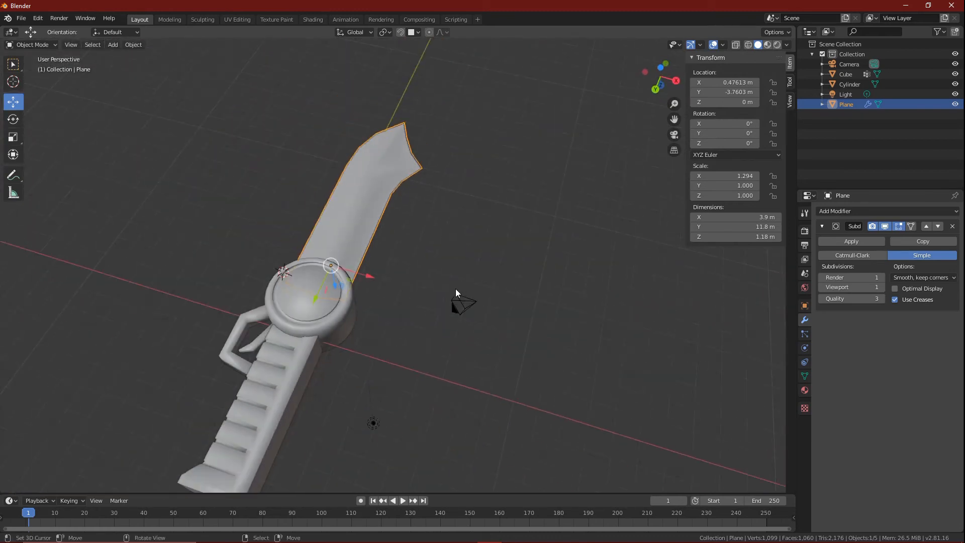
pyautogui.scroll(4, 453, 295)
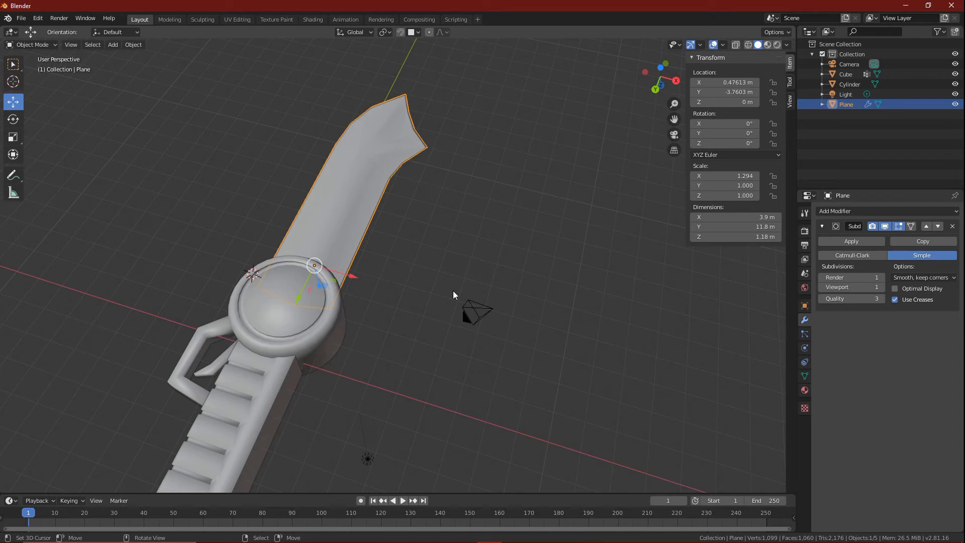
pyautogui.moveTo(453, 291); pyautogui.dragTo(517, 402, button='middle')
pyautogui.scroll(-4, 308, 240)
pyautogui.scroll(3, 309, 239)
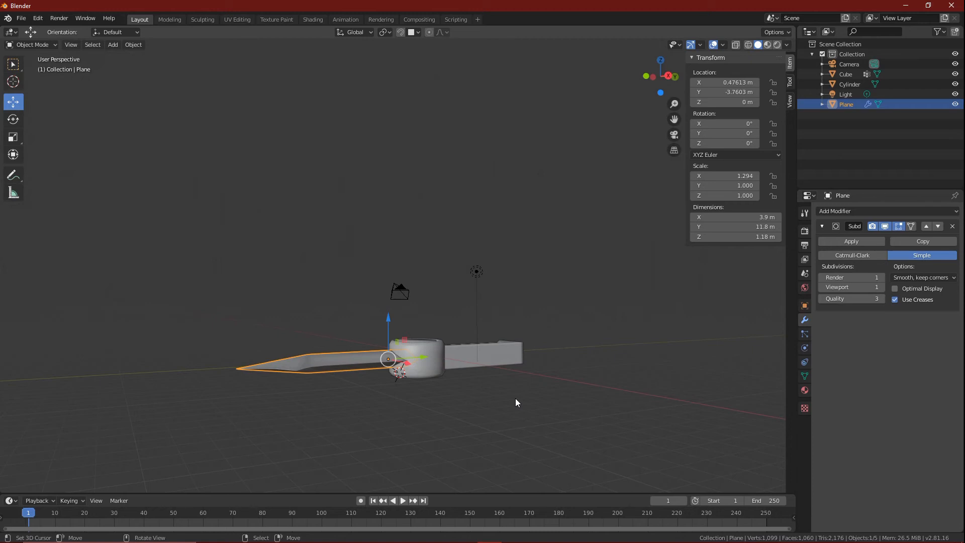
# Examine the handle's grip ridges, trigger guard and rear end against the whole weapon.
pyautogui.moveTo(514, 398); pyautogui.dragTo(401, 262, button='middle')
pyautogui.scroll(5, 351, 232)
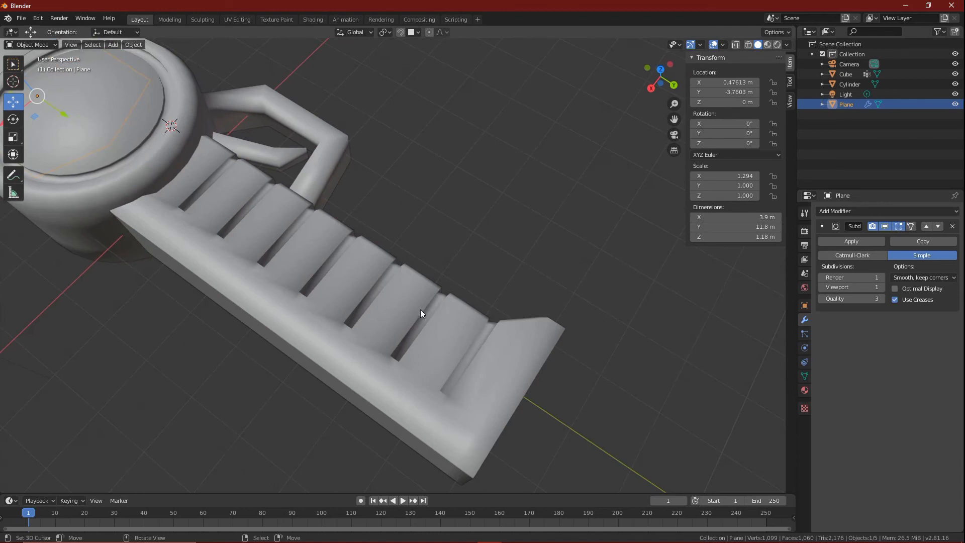
pyautogui.scroll(-4, 447, 327)
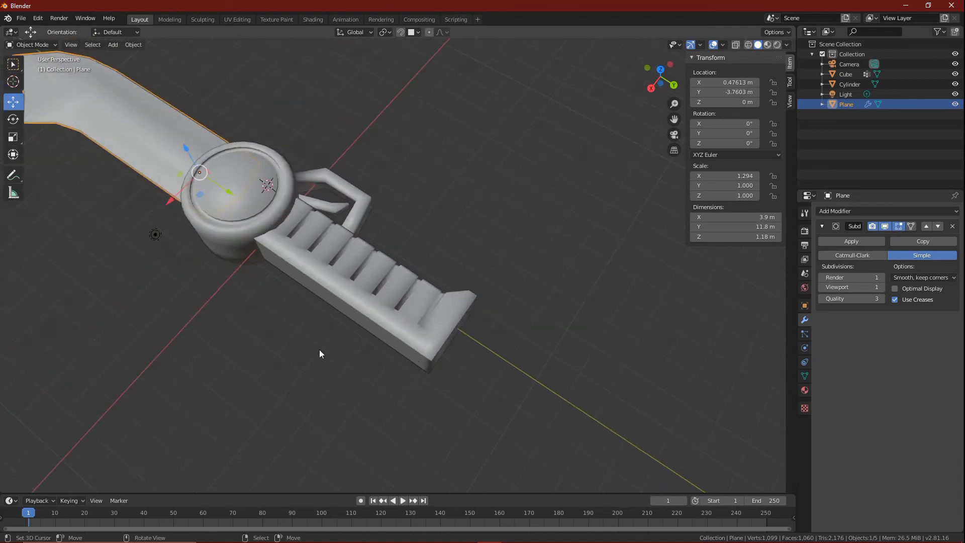
pyautogui.moveTo(319, 353); pyautogui.dragTo(185, 364, button='middle')
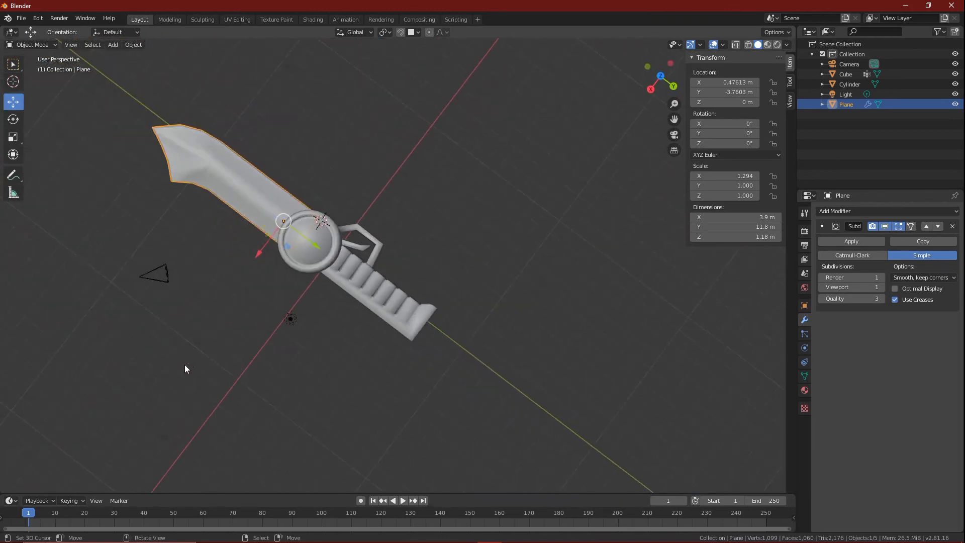
pyautogui.scroll(-3, 200, 354)
pyautogui.scroll(6, 312, 333)
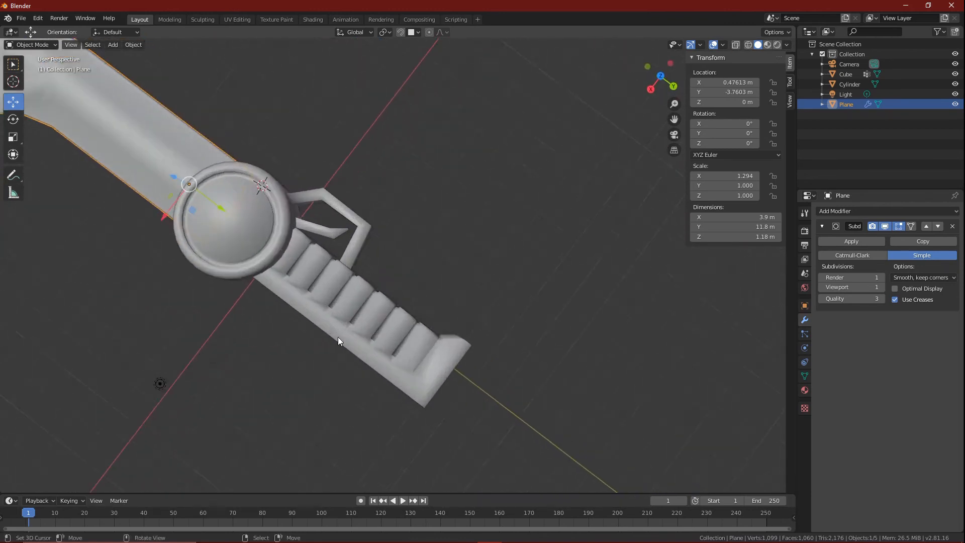
pyautogui.moveTo(338, 336); pyautogui.dragTo(311, 324, button='middle')
pyautogui.scroll(-4, 312, 325)
pyautogui.scroll(6, 312, 325)
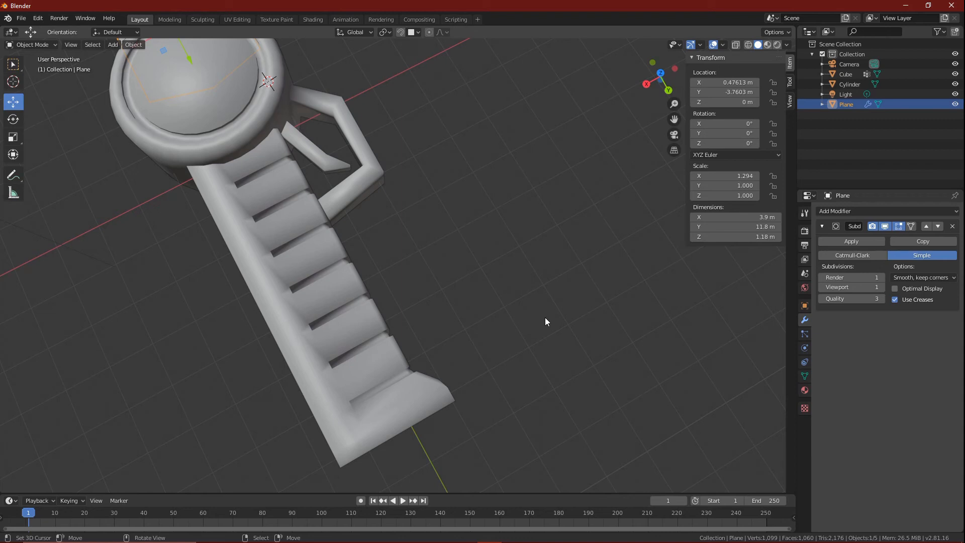
pyautogui.scroll(-5, 545, 317)
pyautogui.moveTo(551, 317); pyautogui.dragTo(451, 218, button='middle')
pyautogui.scroll(5, 451, 218)
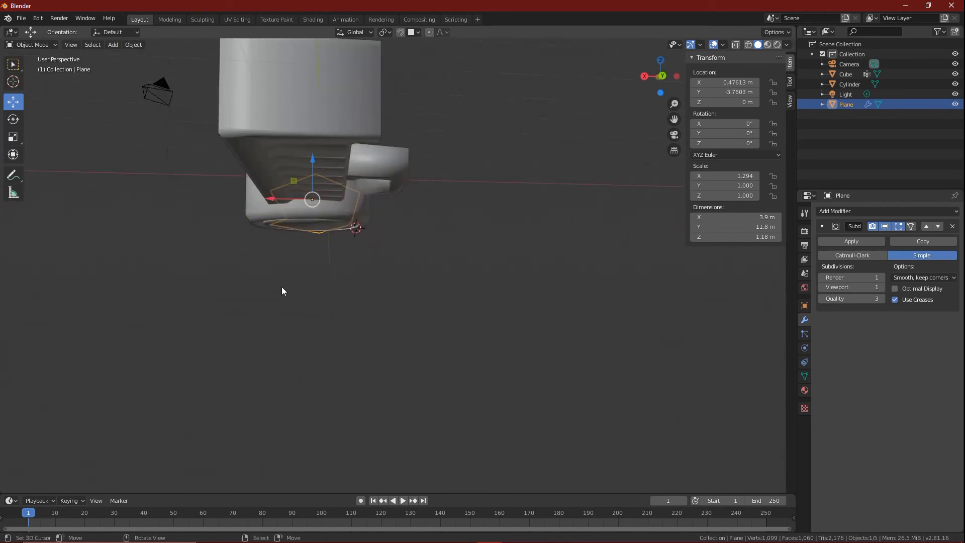
# Add a lengthwise loop cut through the handle, slid across its end face toward the trigger-guard side.
pyautogui.moveTo(281, 286); pyautogui.dragTo(301, 347, button='middle')
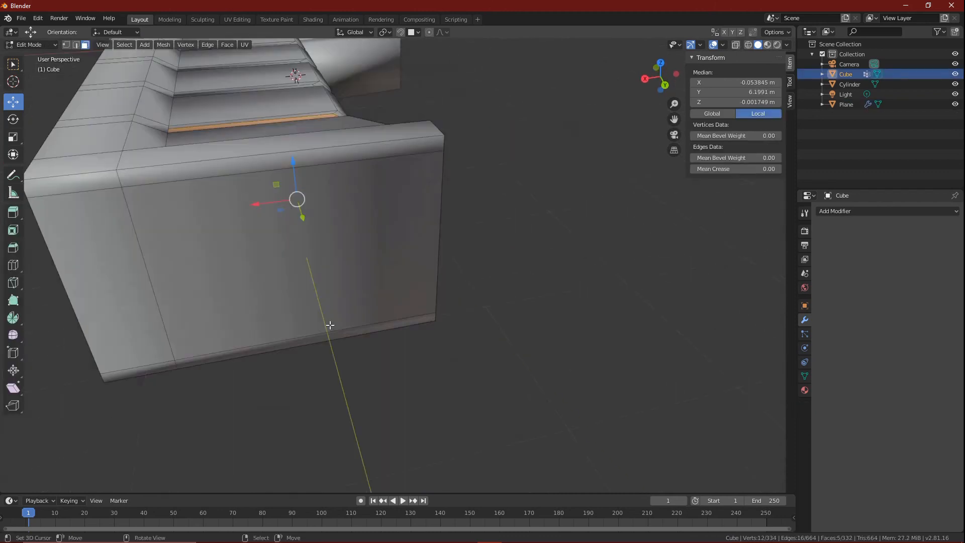
pyautogui.hotkey('ctrl', 'r')
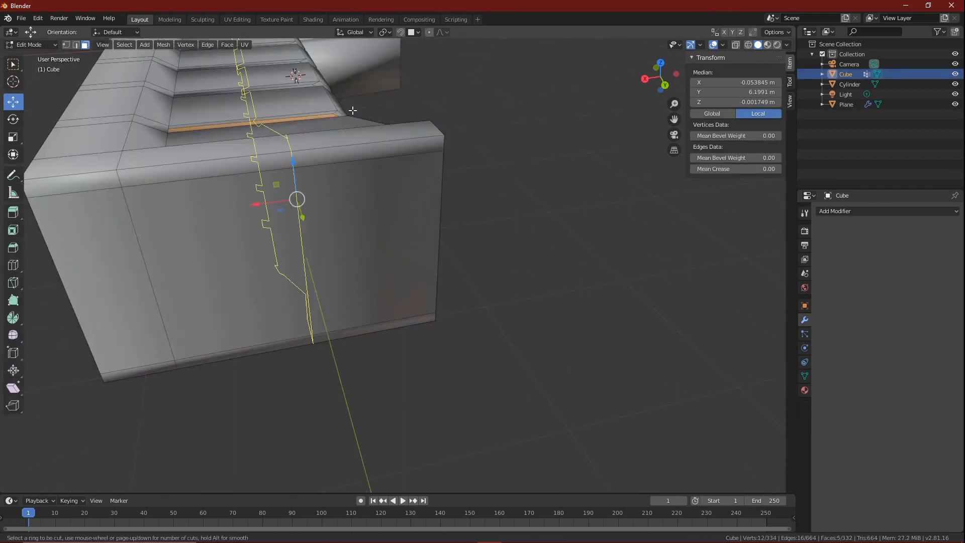
pyautogui.click(301, 236)
pyautogui.click(136, 286)
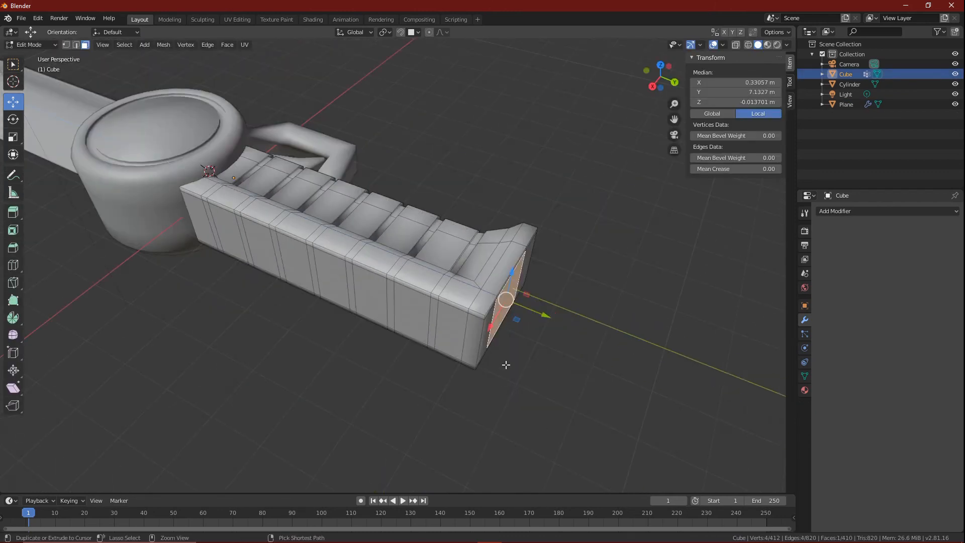
# Inset the middle face of the handle's rear end and extrude it deep inward to hollow out the handle.
pyautogui.moveTo(506, 365); pyautogui.dragTo(512, 314, button='middle')
pyautogui.press('e')
pyautogui.click(495, 395)
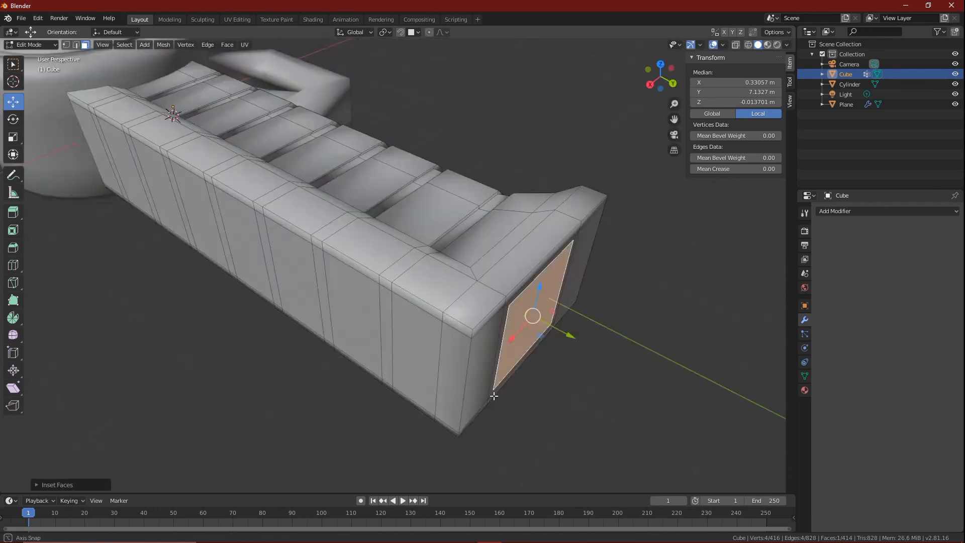
pyautogui.moveTo(496, 395); pyautogui.dragTo(191, 279, button='middle')
pyautogui.press('g')
pyautogui.click(427, 259)
pyautogui.press('g')
pyautogui.click(178, 281)
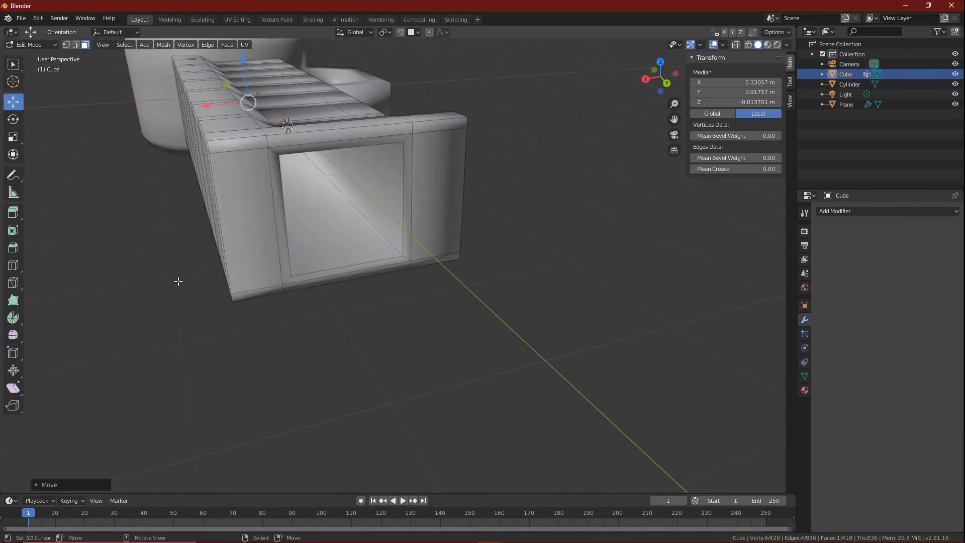
# Duplicate the cavity's inner walls, move the copy out behind the handle, and fill its open ends into a box.
pyautogui.moveTo(255, 313); pyautogui.dragTo(452, 281, button='middle')
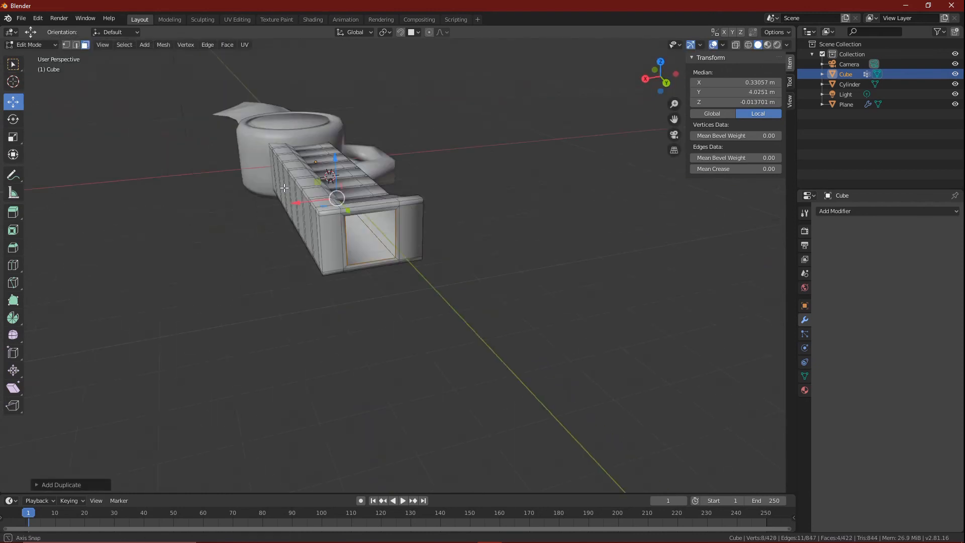
pyautogui.press('e')
pyautogui.press('f')
pyautogui.press('2')
pyautogui.hotkey('ctrl', 'l')
pyautogui.press('F3')
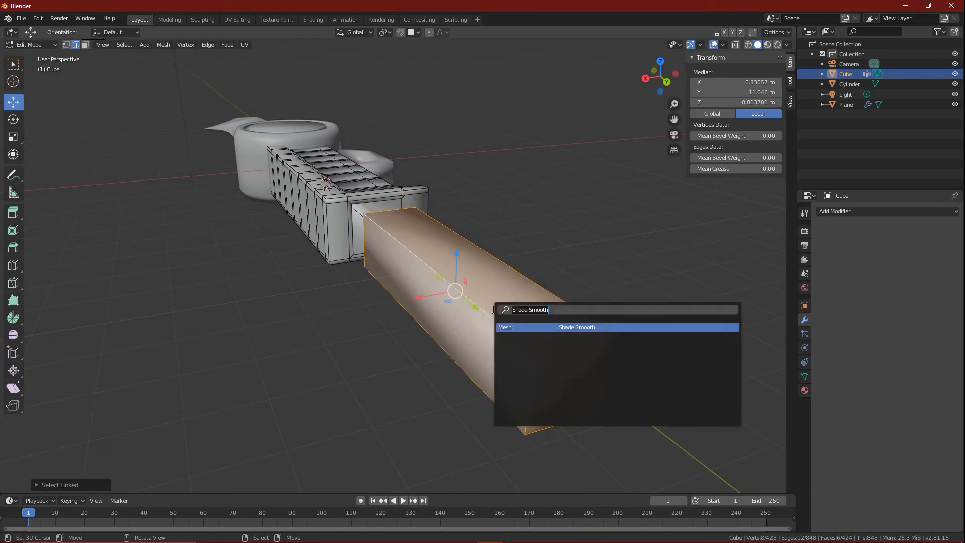
pyautogui.write('invert')
pyautogui.press('Escape')
# Flip the normals of the duplicated box behind the handle.
pyautogui.press('3')
pyautogui.moveTo(492, 309); pyautogui.dragTo(382, 282, button='middle')
pyautogui.click(227, 45)
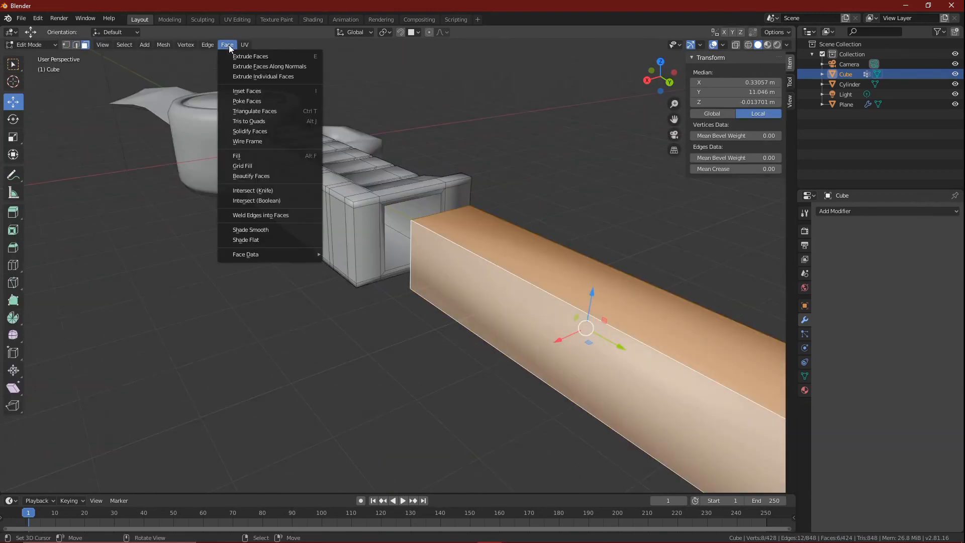
pyautogui.press('F3')
pyautogui.write('flip normal')
pyautogui.press('Return')
# Set the transform orientation to Normal and select the box's end face farthest from the handle.
pyautogui.click(355, 32)
pyautogui.click(347, 83)
pyautogui.moveTo(593, 312); pyautogui.dragTo(558, 292, button='middle')
pyautogui.rightClick(595, 277)
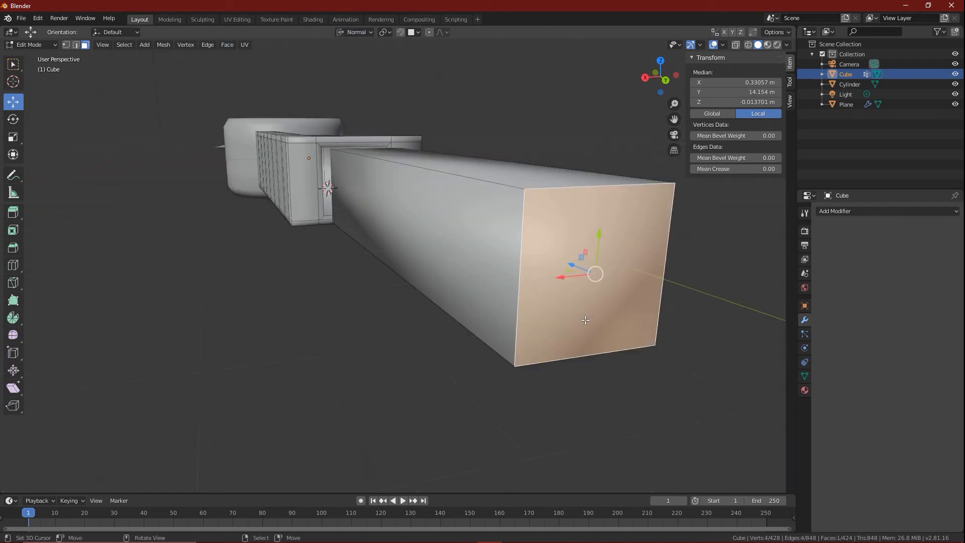
pyautogui.hotkey('ctrl', 'l')
pyautogui.rightClick(593, 276)
pyautogui.moveTo(503, 281); pyautogui.dragTo(558, 347, button='middle')
# Extrude the box's far end face in place and scale it outward to form a wider rim.
pyautogui.rightClick(605, 268)
pyautogui.rightClick(522, 231)
pyautogui.press('e')
pyautogui.rightClick(739, 337)
pyautogui.press('s')
pyautogui.click(652, 401)
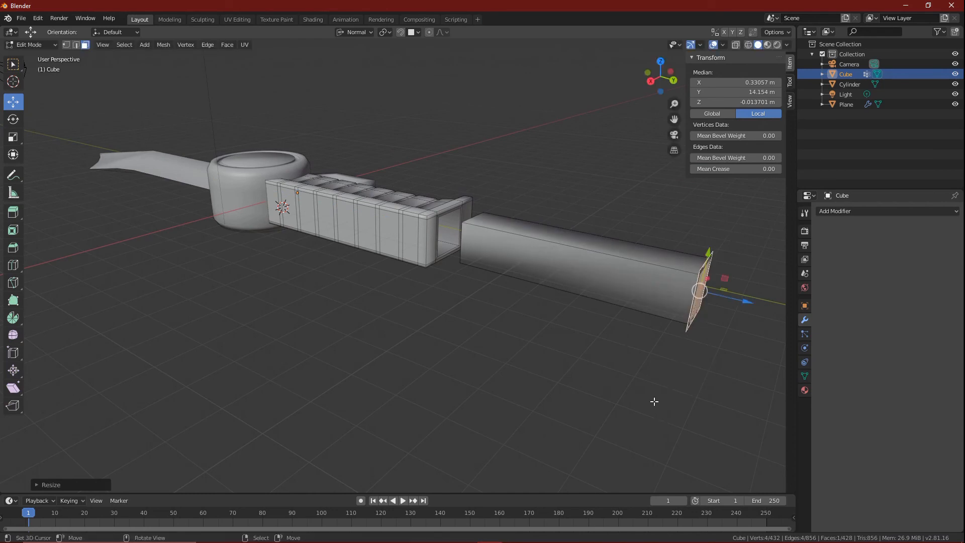
pyautogui.moveTo(652, 401)
pyautogui.mouseDown(button='middle')
pyautogui.moveTo(624, 356)
pyautogui.moveTo(668, 392)
pyautogui.mouseUp(button='middle')
pyautogui.press('s')
pyautogui.click(670, 426)
# Delete the face capping the rimmed end of the box.
pyautogui.press('Tab')
pyautogui.press('Tab')
pyautogui.moveTo(475, 245); pyautogui.dragTo(382, 262, button='middle')
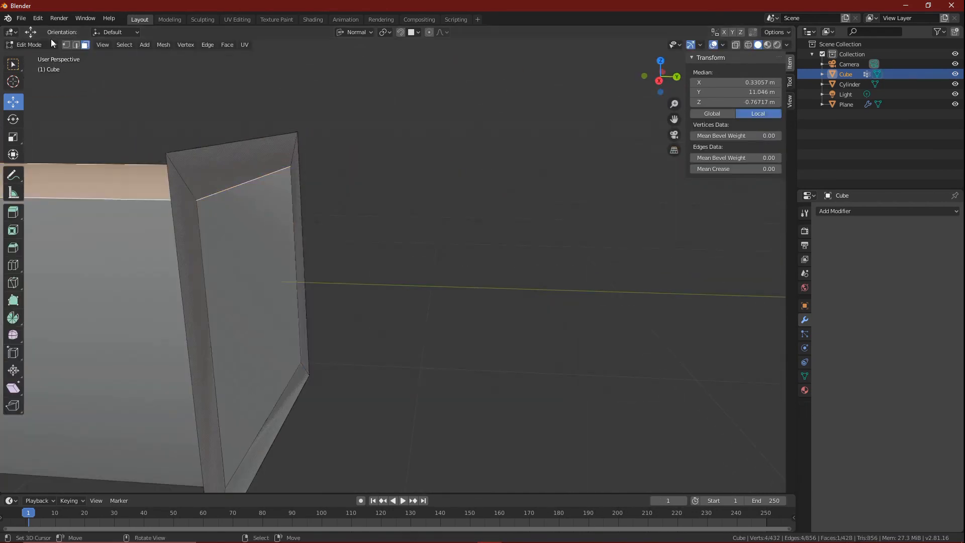
pyautogui.press('2')
pyautogui.keyDown('shift'); pyautogui.rightClick(304, 247); pyautogui.keyUp('shift')
pyautogui.press('3')
pyautogui.rightClick(221, 261)
pyautogui.press('x')
pyautogui.click(220, 262)
pyautogui.scroll(-5, 220, 263)
# Extrude the rim's edge loop along the box's length to thicken the flange, and fill its end with a face.
pyautogui.press('2')
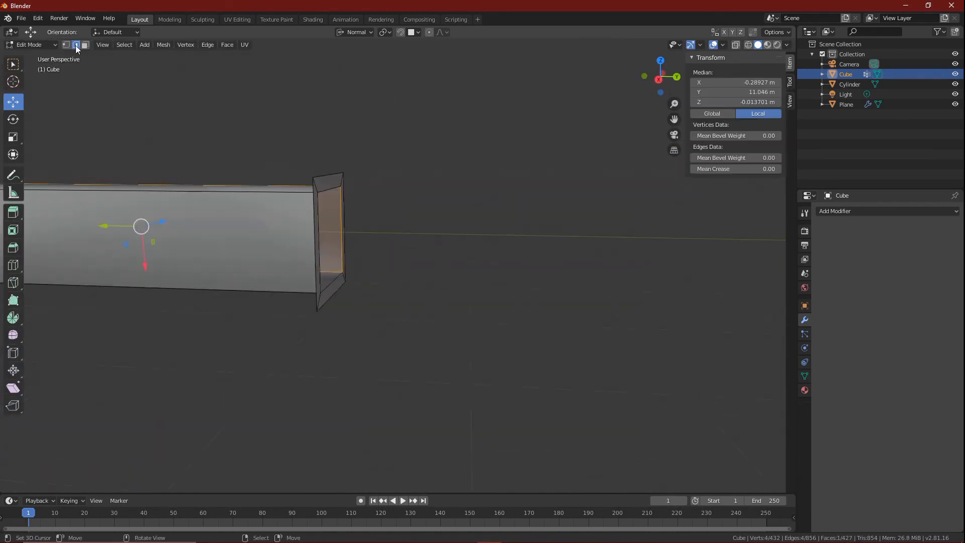
pyautogui.keyDown('alt'); pyautogui.rightClick(315, 266); pyautogui.keyUp('alt')
pyautogui.press('e')
pyautogui.press('y')
pyautogui.press('z')
pyautogui.click(413, 310)
pyautogui.moveTo(414, 310); pyautogui.dragTo(314, 330, button='middle')
pyautogui.press('f')
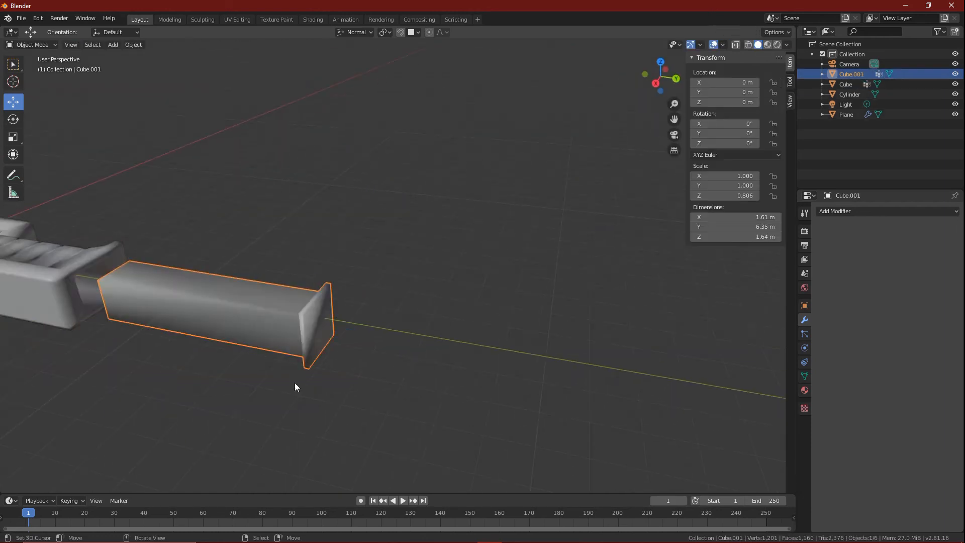
pyautogui.moveTo(295, 382); pyautogui.dragTo(284, 254, button='middle')
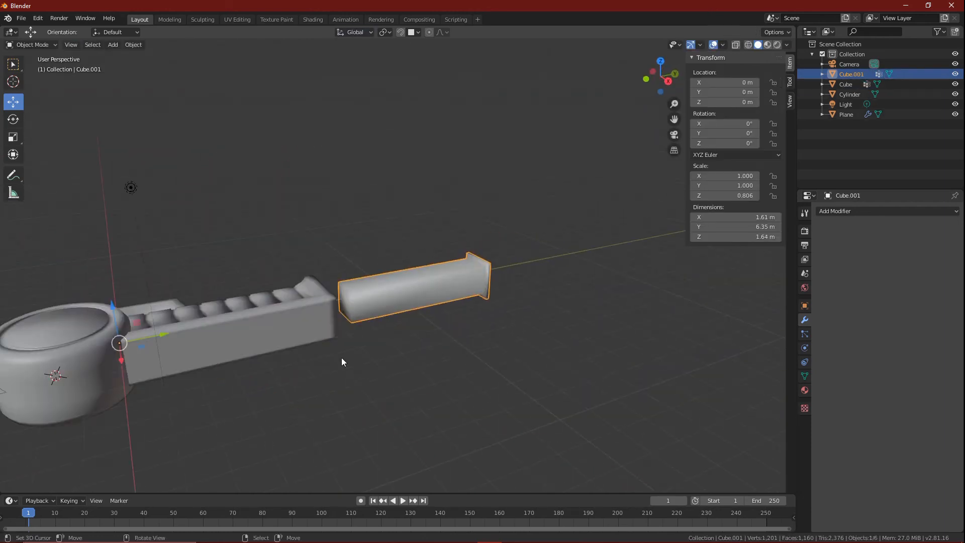
# Set the flanged insert's origin to its center of mass and slide it along the Y axis into the handle.
pyautogui.press('F3')
pyautogui.write('origin')
pyautogui.press('Return')
pyautogui.click(340, 369)
pyautogui.moveTo(459, 279); pyautogui.dragTo(289, 311)
pyautogui.moveTo(289, 312); pyautogui.dragTo(312, 331, button='middle')
pyautogui.press('F3')
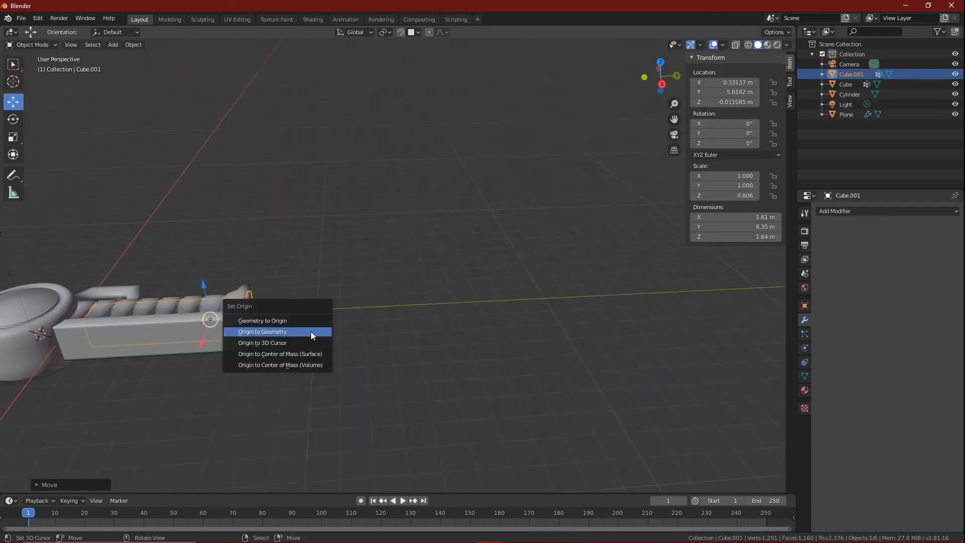
pyautogui.click(306, 353)
pyautogui.moveTo(208, 318); pyautogui.dragTo(246, 316)
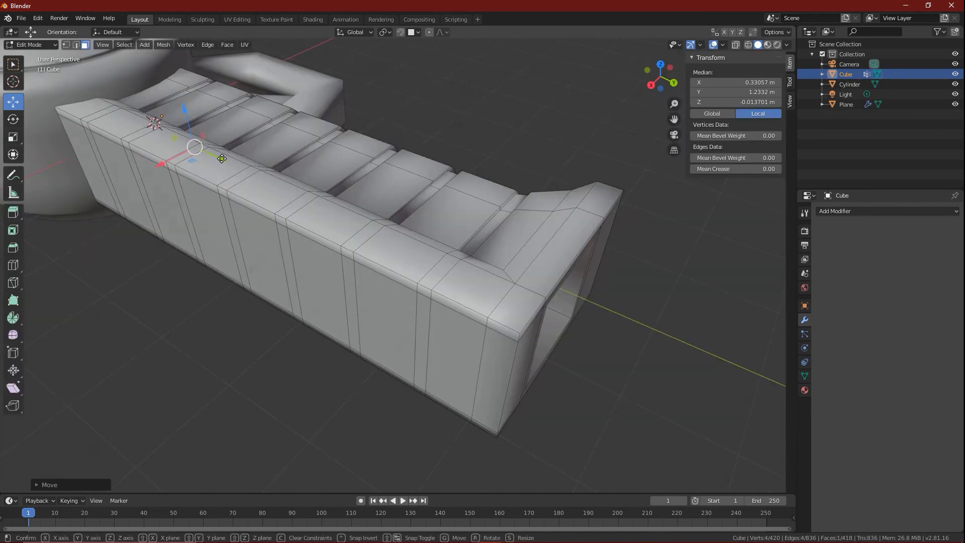
# Move the selected inner end face of the handle's cavity along Y toward the disc, to about 0.918 m.
pyautogui.moveTo(223, 158); pyautogui.dragTo(206, 159)
pyautogui.scroll(-5, 198, 233)
pyautogui.moveTo(194, 253); pyautogui.dragTo(151, 234, button='middle')
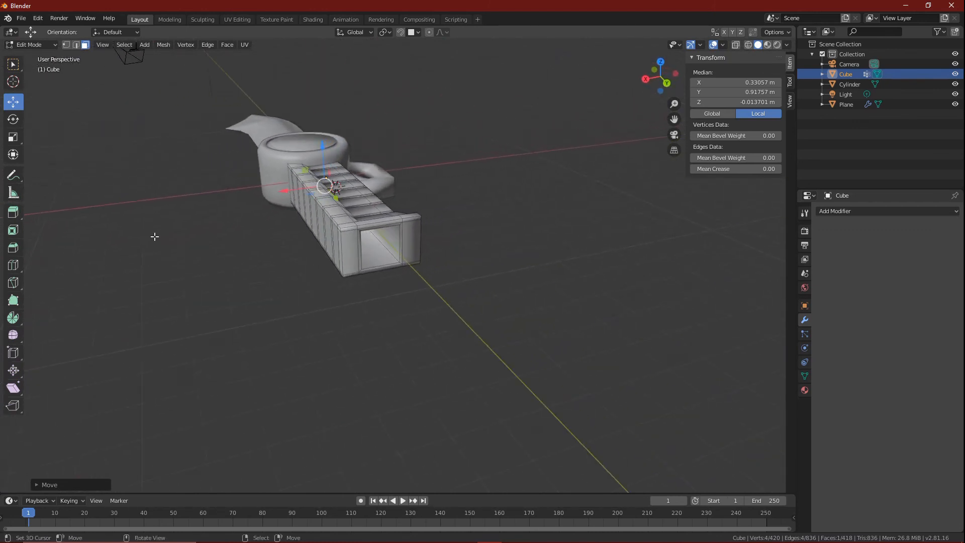
pyautogui.scroll(5, 160, 250)
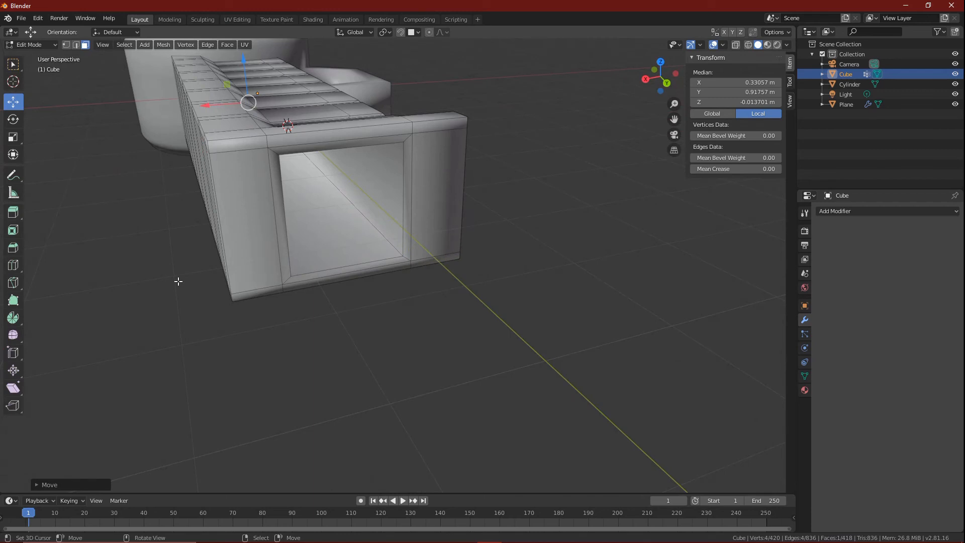
# Duplicate the cavity's four inner wall faces, moving the copy out beyond the handle's open end and capping it into a closed box.
pyautogui.keyDown('alt'); pyautogui.click(279, 258); pyautogui.keyUp('alt')
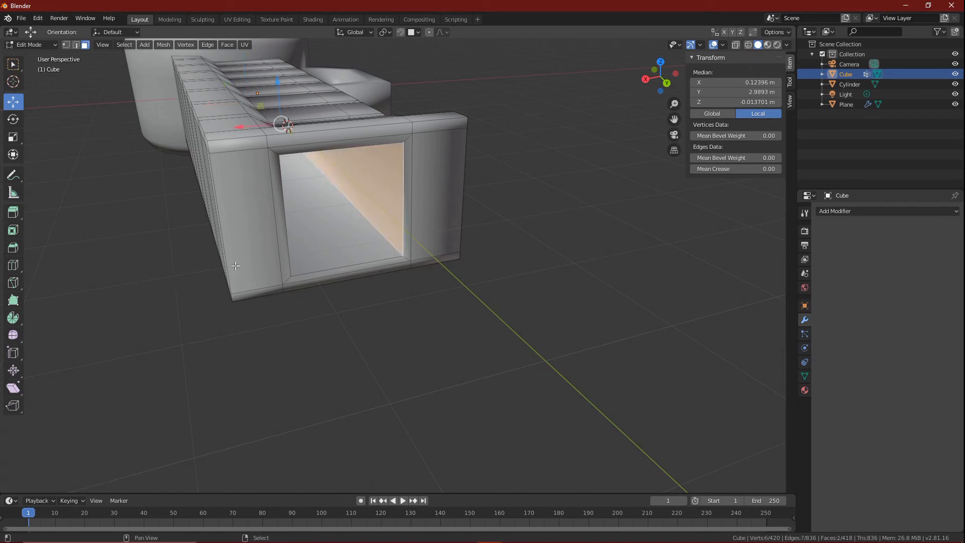
pyautogui.moveTo(279, 258); pyautogui.dragTo(442, 236, button='middle')
pyautogui.hotkey('shift', 'd')
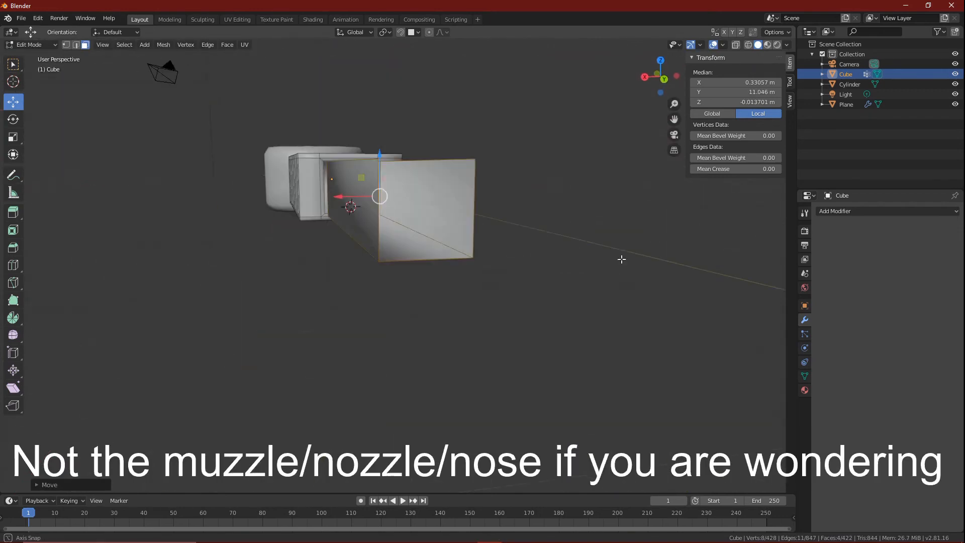
# Flip the face normals of the whole linked box outward and set the transform orientation to Normal.
pyautogui.hotkey('ctrl', 'l')
pyautogui.press('F3')
pyautogui.write('invert')
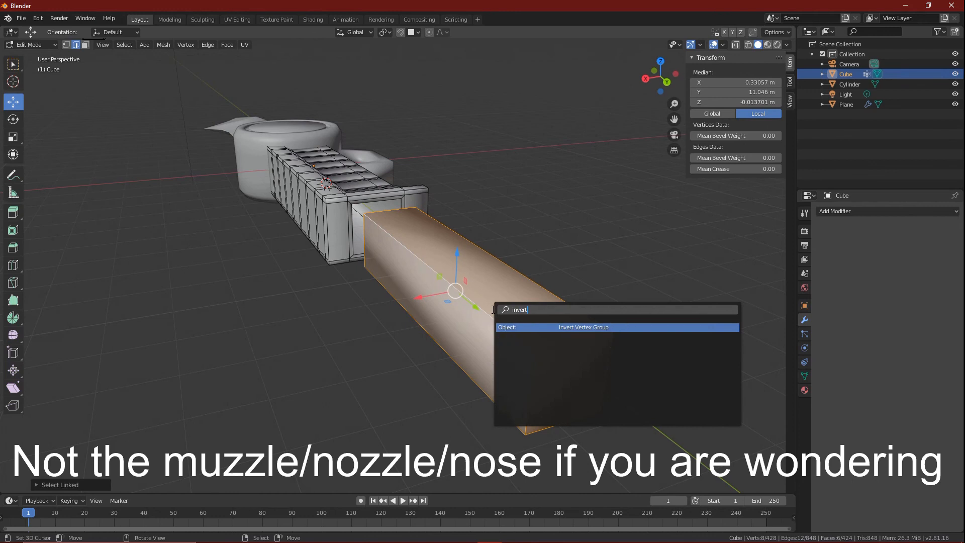
pyautogui.press('Escape')
pyautogui.moveTo(365, 307); pyautogui.dragTo(394, 310, button='middle')
pyautogui.scroll(2, 394, 310)
pyautogui.click(85, 45)
pyautogui.click(227, 45)
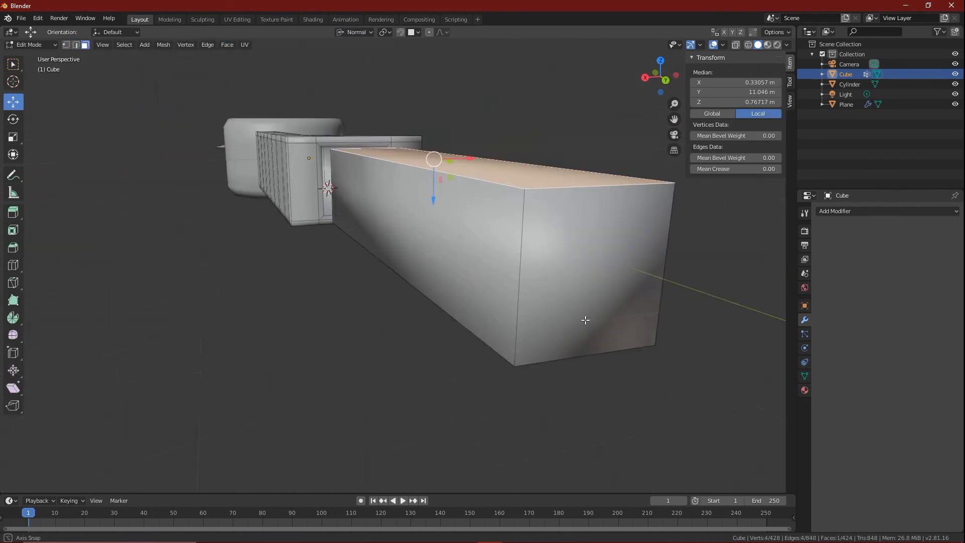
pyautogui.rightClick(535, 297)
pyautogui.hotkey('ctrl', 'l')
pyautogui.rightClick(534, 296)
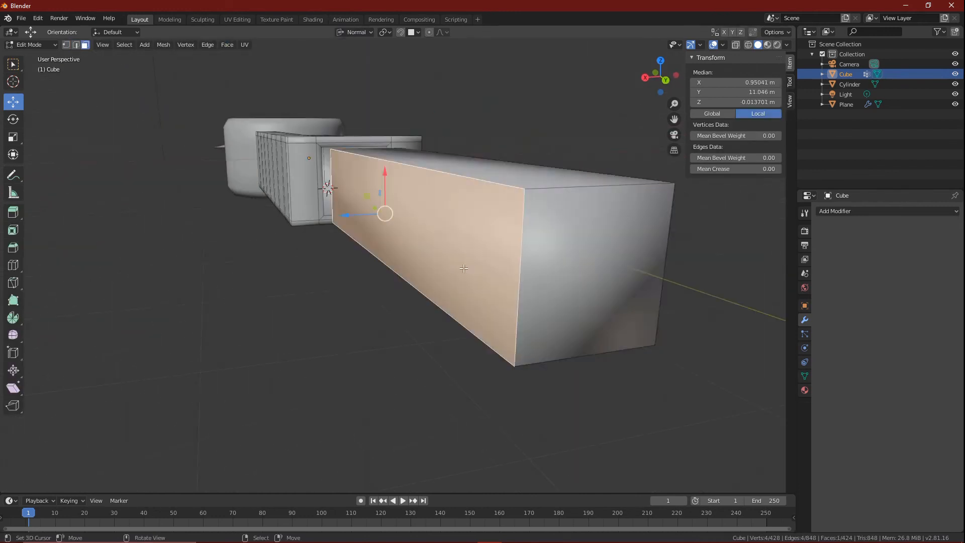
# Extrude the box's far end face without offset and scale it outward to form a flared rim.
pyautogui.scroll(-4, 534, 297)
pyautogui.moveTo(687, 306); pyautogui.dragTo(615, 333, button='middle')
pyautogui.press('e')
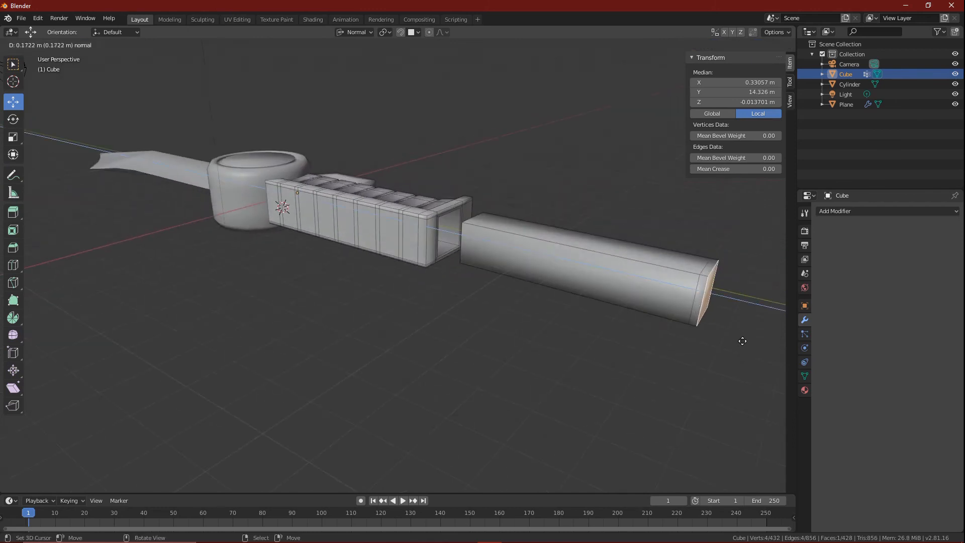
pyautogui.click(732, 333)
pyautogui.press('s')
pyautogui.click(710, 366)
pyautogui.moveTo(711, 366)
pyautogui.mouseDown(button='middle')
pyautogui.moveTo(613, 369)
pyautogui.moveTo(698, 359)
pyautogui.mouseUp(button='middle')
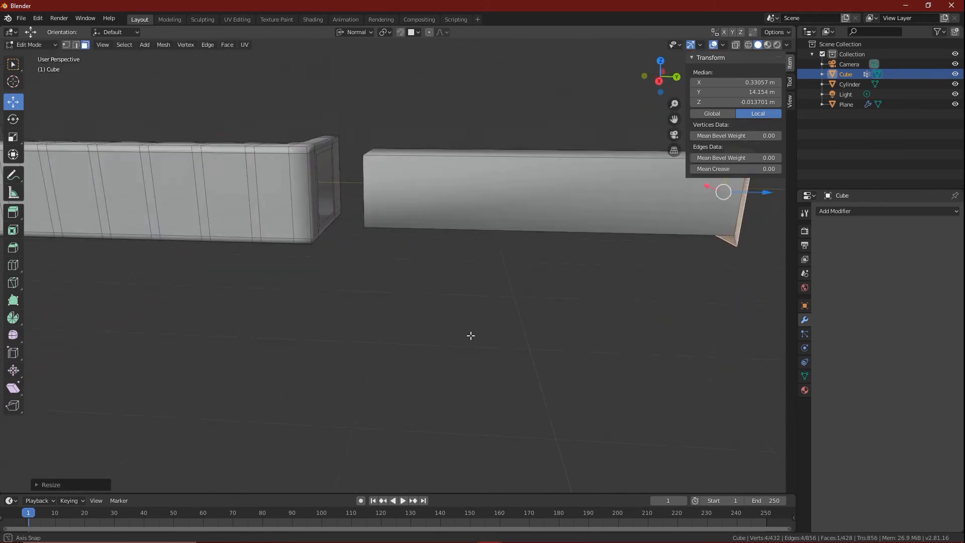
pyautogui.moveTo(470, 336); pyautogui.dragTo(478, 370, button='middle')
# Delete the face that closes the rimmed end of the box.
pyautogui.press('Tab')
pyautogui.scroll(5, 692, 363)
pyautogui.press('Tab')
pyautogui.moveTo(196, 201); pyautogui.dragTo(150, 191, button='middle')
pyautogui.rightClick(148, 189)
pyautogui.press('2')
pyautogui.keyDown('alt'); pyautogui.rightClick(171, 194); pyautogui.keyUp('alt')
pyautogui.scroll(-4, 293, 409)
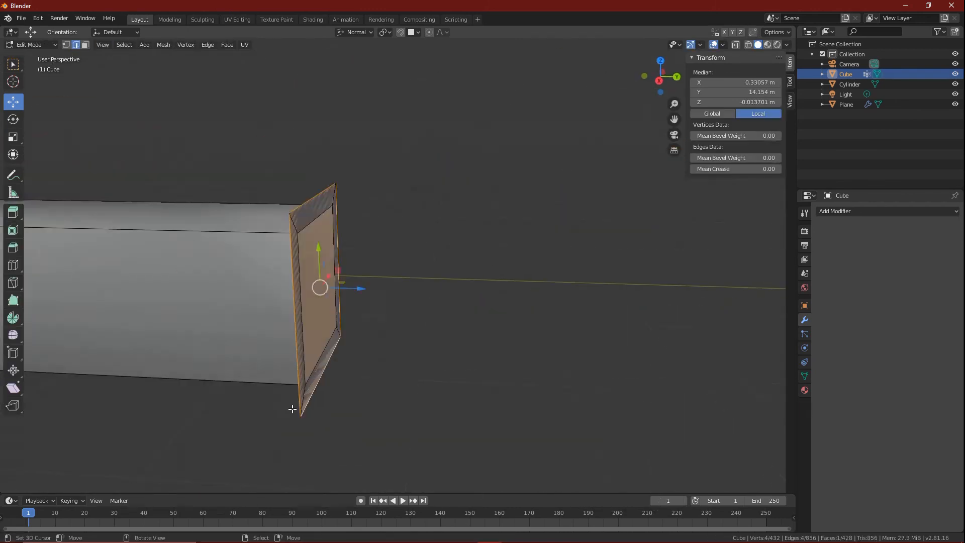
pyautogui.press('3')
pyautogui.press('x')
pyautogui.click(236, 245)
# Extrude the rim's outer edge loop along its normal Z axis to thicken the flange, and fill the open end.
pyautogui.scroll(-5, 317, 271)
pyautogui.press('2')
pyautogui.keyDown('alt'); pyautogui.rightClick(314, 291); pyautogui.keyUp('alt')
pyautogui.keyDown('alt'); pyautogui.rightClick(315, 281); pyautogui.keyUp('alt')
pyautogui.press('e')
pyautogui.press('x')
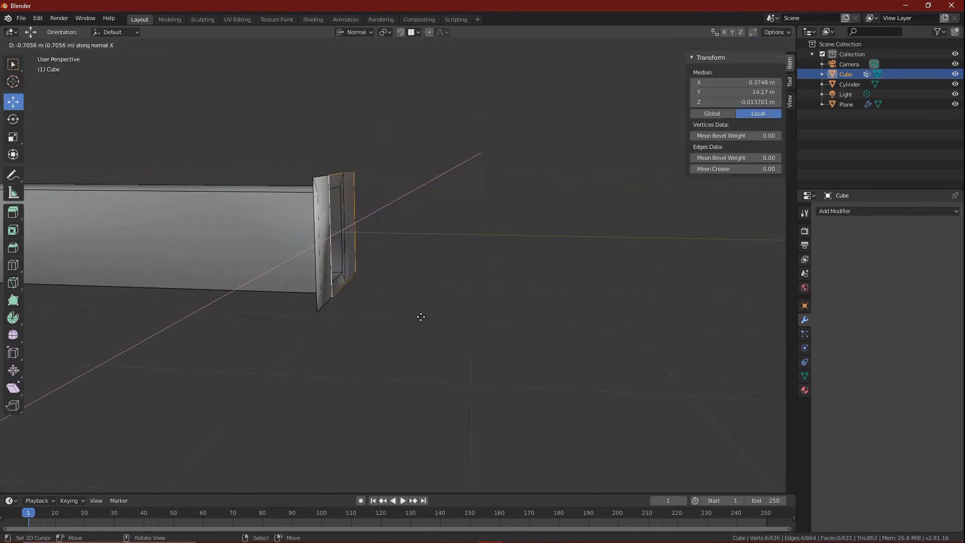
pyautogui.press('y')
pyautogui.press('z')
pyautogui.click(412, 312)
pyautogui.moveTo(412, 312); pyautogui.dragTo(425, 339, button='middle')
pyautogui.scroll(-4, 426, 338)
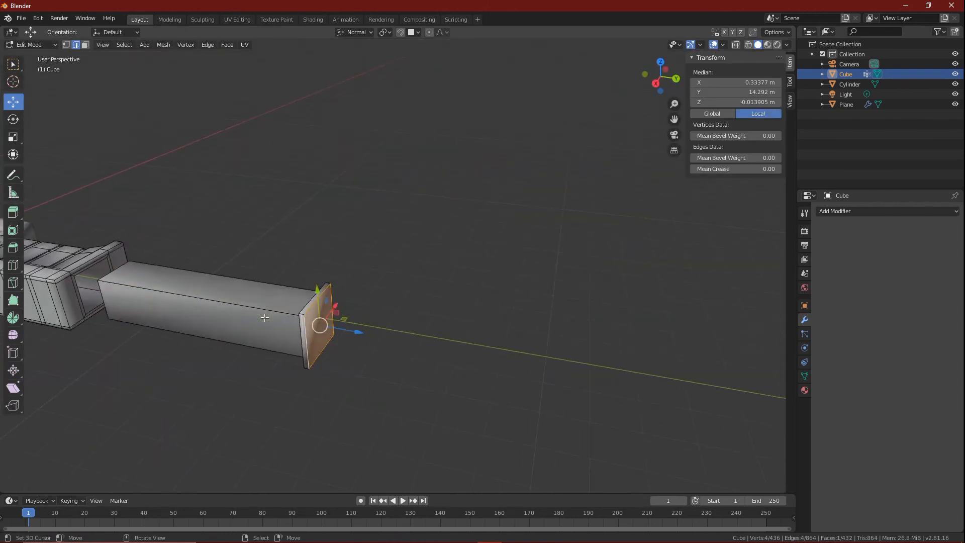
# Separate the flanged insert into its own object and set the transform orientation to Global.
pyautogui.press('p')
pyautogui.press('Tab')
pyautogui.rightClick(265, 319)
pyautogui.moveTo(281, 282); pyautogui.dragTo(221, 302, button='middle')
pyautogui.click(354, 32)
pyautogui.click(347, 61)
# Move the insert's origin to its own geometry and bring the insert along Y into the handle's cavity.
pyautogui.press('F3')
pyautogui.write('origin')
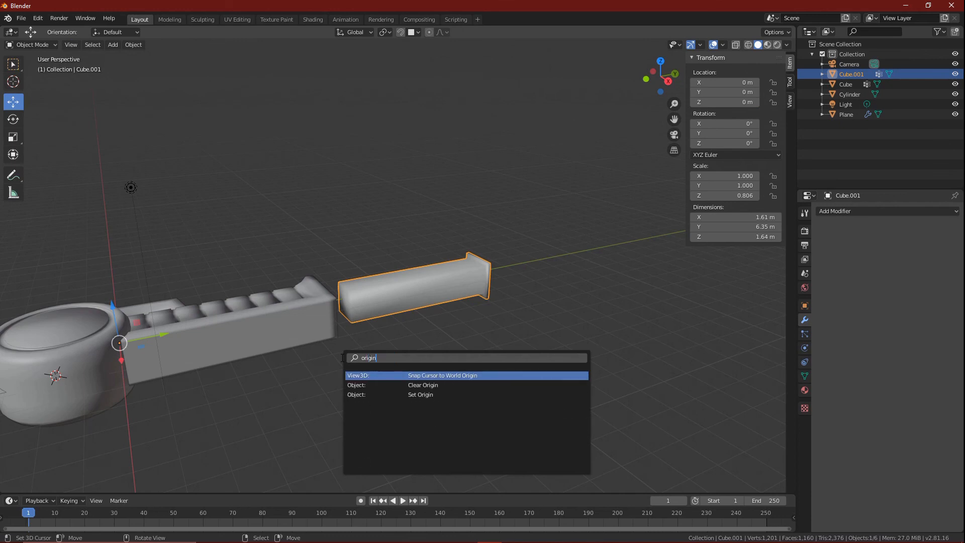
pyautogui.click(346, 397)
pyautogui.click(346, 402)
pyautogui.moveTo(495, 271); pyautogui.dragTo(352, 299)
pyautogui.moveTo(352, 299); pyautogui.dragTo(314, 334, button='middle')
# Set the insert's origin to its center of mass.
pyautogui.press('F3')
pyautogui.click(314, 362)
pyautogui.click(314, 366)
pyautogui.moveTo(207, 318); pyautogui.dragTo(206, 322)
pyautogui.scroll(6, 204, 335)
pyautogui.scroll(-8, 117, 288)
pyautogui.moveTo(359, 346); pyautogui.dragTo(307, 397, button='middle')
# Adjust the insert's position along the Y axis so its flange sits at the handle's open end.
pyautogui.moveTo(221, 321); pyautogui.dragTo(403, 400)
pyautogui.moveTo(403, 400); pyautogui.dragTo(397, 302, button='middle')
pyautogui.moveTo(502, 297); pyautogui.dragTo(186, 86)
pyautogui.moveTo(186, 86); pyautogui.dragTo(246, 95, button='middle')
pyautogui.moveTo(158, 245); pyautogui.dragTo(156, 246)
pyautogui.scroll(-5, 201, 249)
pyautogui.moveTo(281, 241); pyautogui.dragTo(311, 262, button='middle')
pyautogui.scroll(5, 453, 326)
pyautogui.moveTo(470, 342); pyautogui.dragTo(422, 319, button='middle')
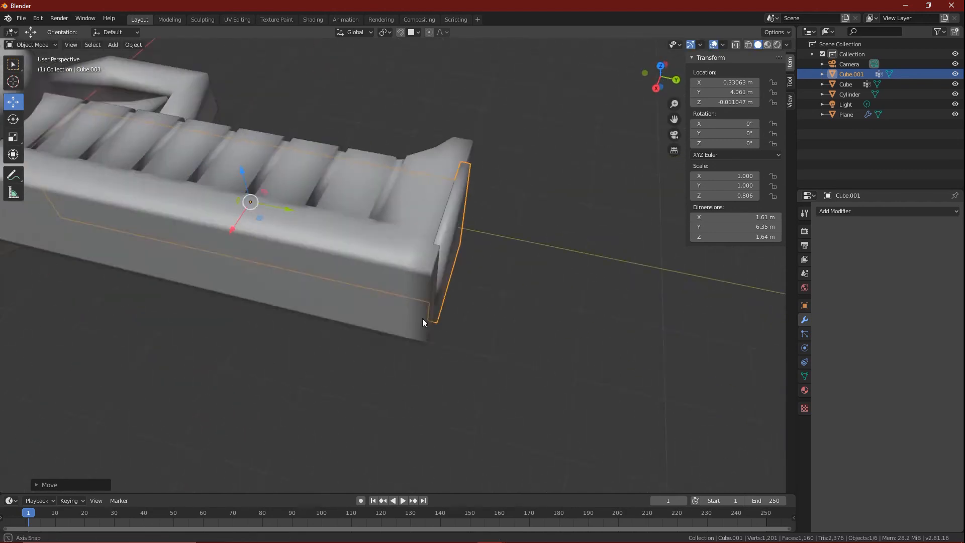
pyautogui.press('KP_7')
pyautogui.moveTo(507, 299); pyautogui.dragTo(508, 296)
# Select the blade and examine the assembled weapon from several angles.
pyautogui.moveTo(450, 362); pyautogui.dragTo(336, 266, button='middle')
pyautogui.scroll(-3, 336, 266)
pyautogui.moveTo(226, 264); pyautogui.dragTo(382, 302, button='middle')
pyautogui.click(552, 360)
pyautogui.moveTo(552, 361); pyautogui.dragTo(569, 325, button='middle')
pyautogui.scroll(-5, 558, 332)
pyautogui.scroll(6, 454, 369)
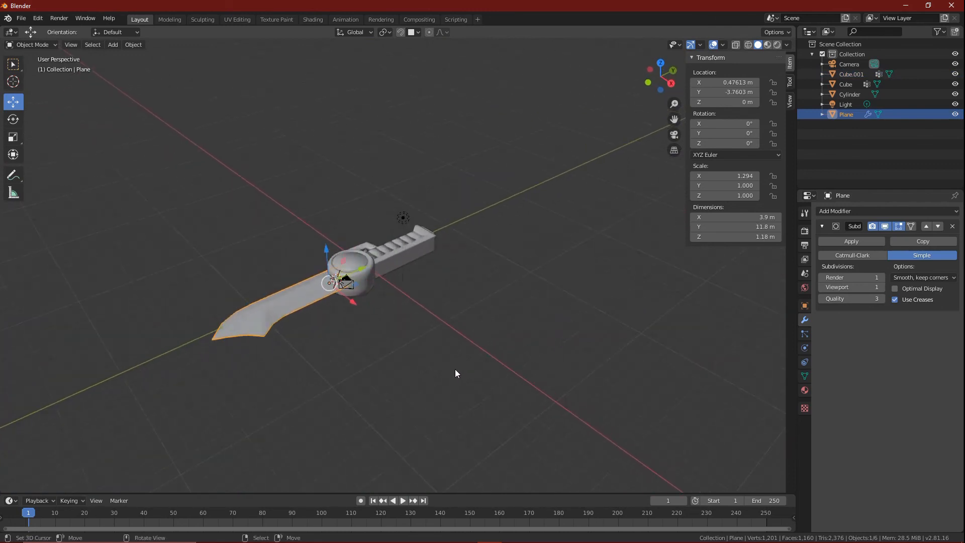
pyautogui.moveTo(451, 373); pyautogui.dragTo(397, 431, button='middle')
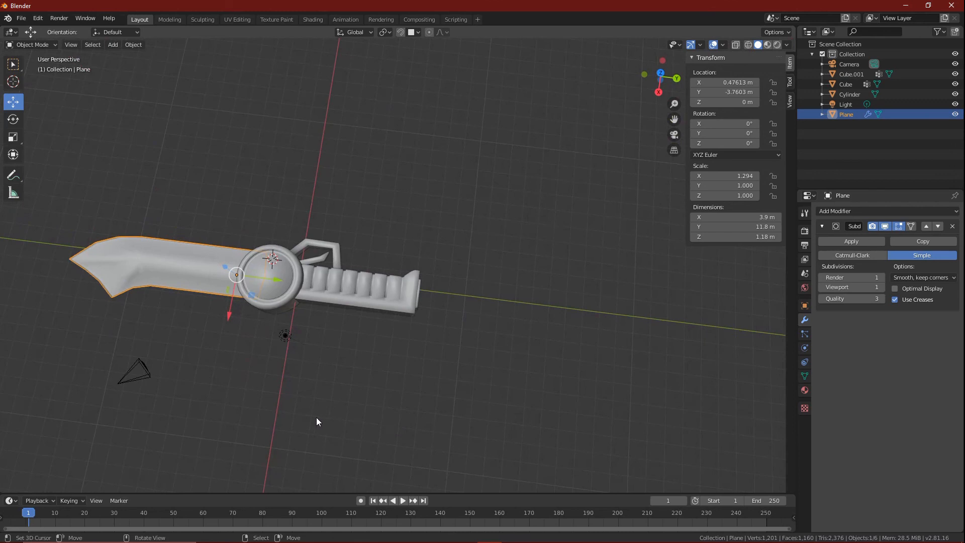
pyautogui.moveTo(396, 370); pyautogui.dragTo(496, 310, button='middle')
pyautogui.scroll(4, 478, 321)
pyautogui.scroll(-5, 455, 338)
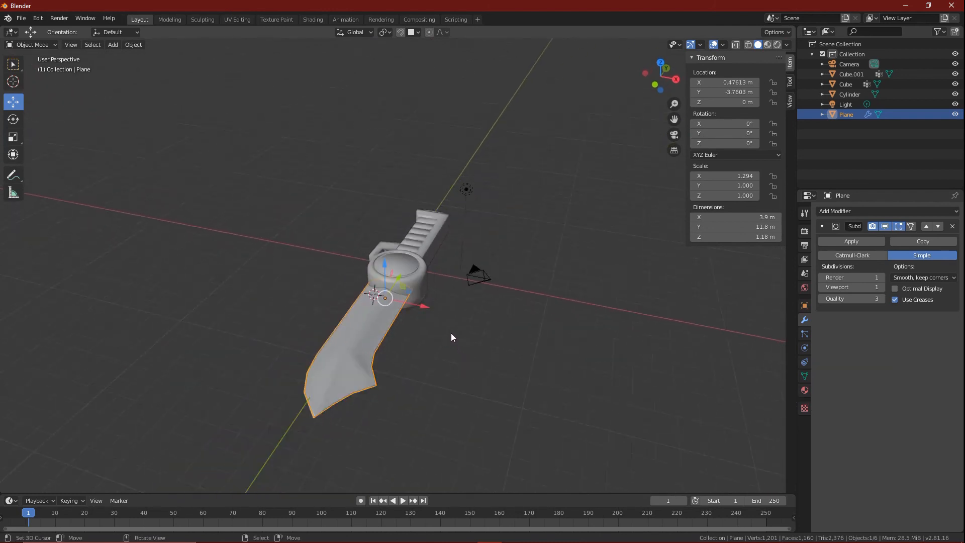
# Hide the blade object to expose the side of the disc where it attaches.
pyautogui.press('h')
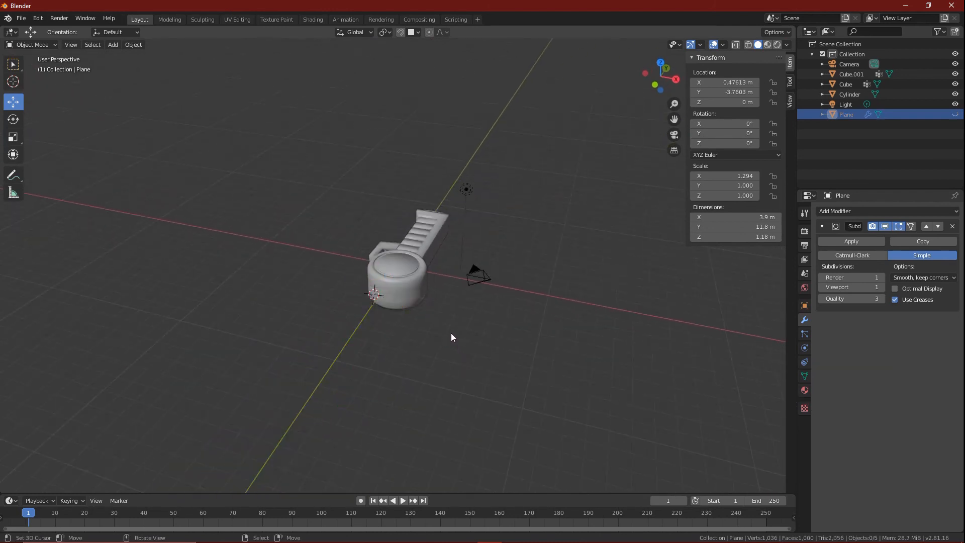
pyautogui.scroll(2, 359, 321)
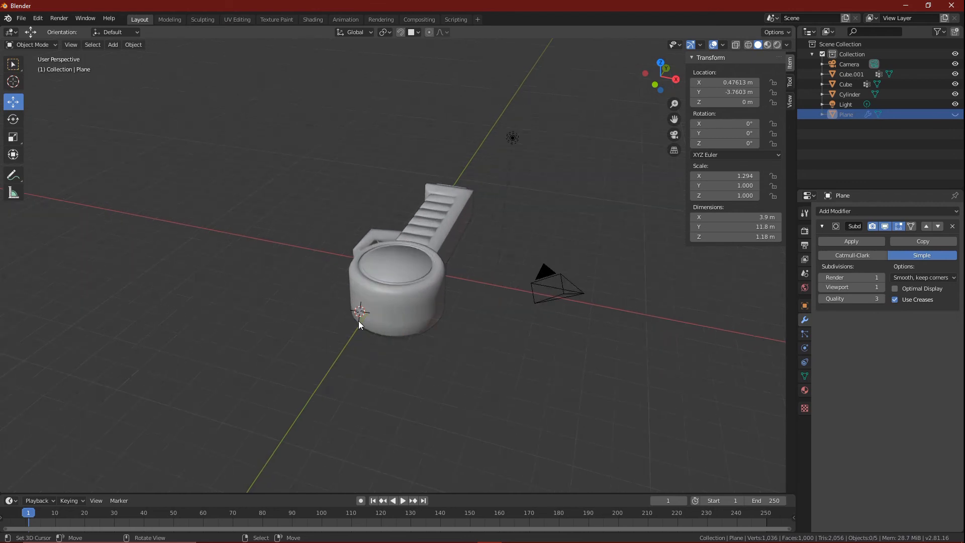
pyautogui.scroll(3, 373, 316)
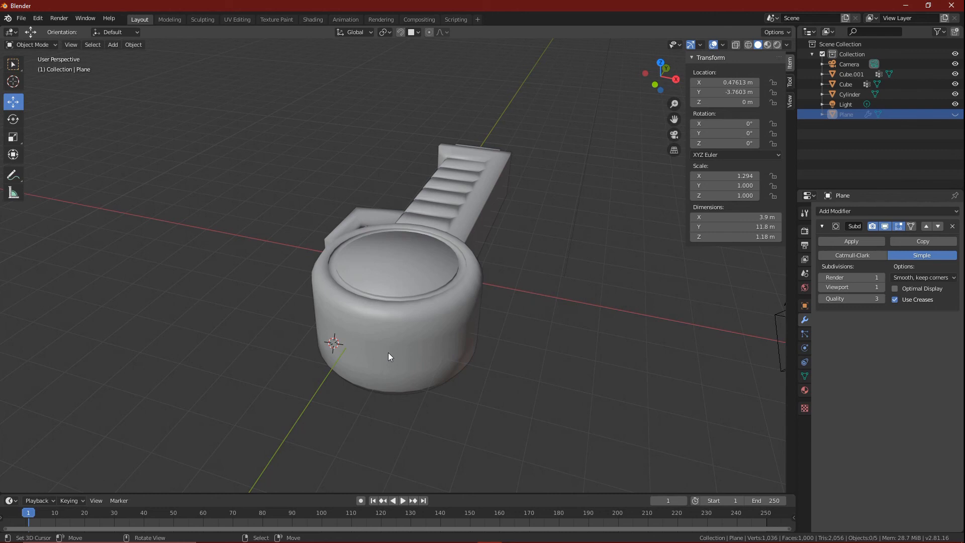
pyautogui.scroll(8, 388, 352)
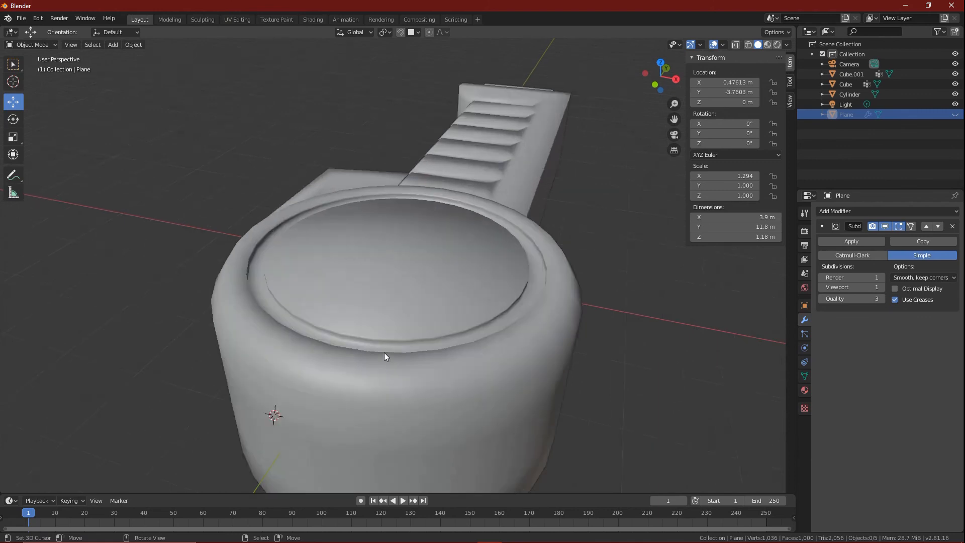
pyautogui.scroll(-5, 414, 234)
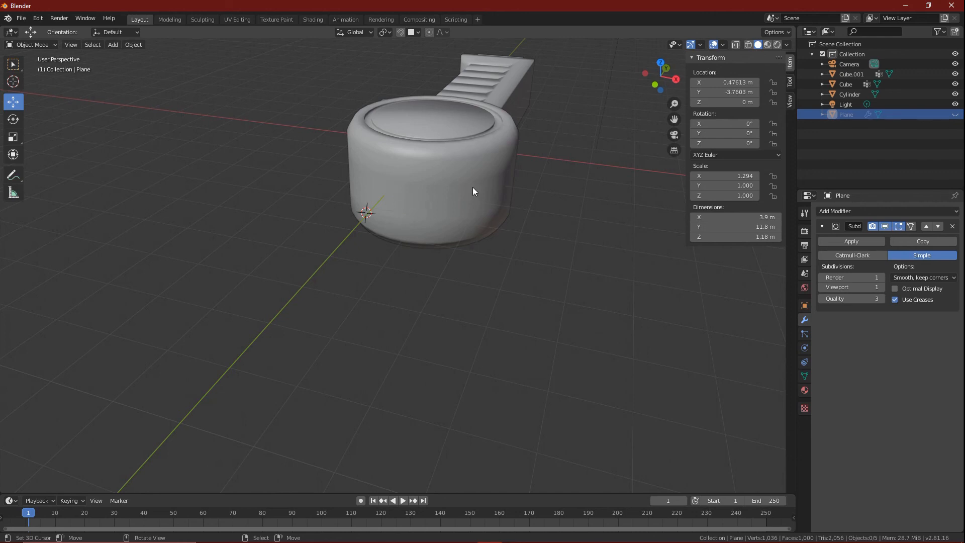
pyautogui.moveTo(474, 189); pyautogui.dragTo(387, 208, button='middle')
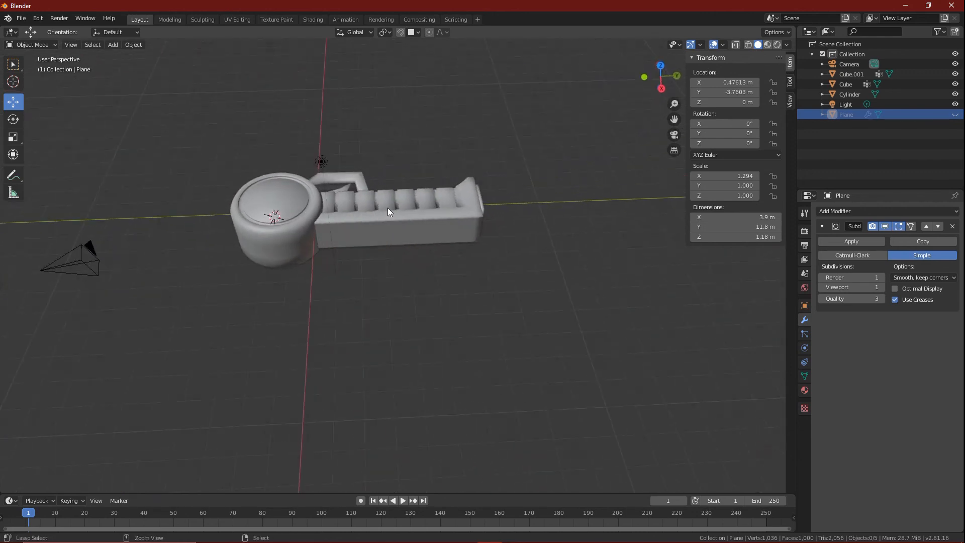
# Save the project as RW_Hermis.blend in the RWBY_Weapon_Hermis folder.
pyautogui.hotkey('ctrl', 's')
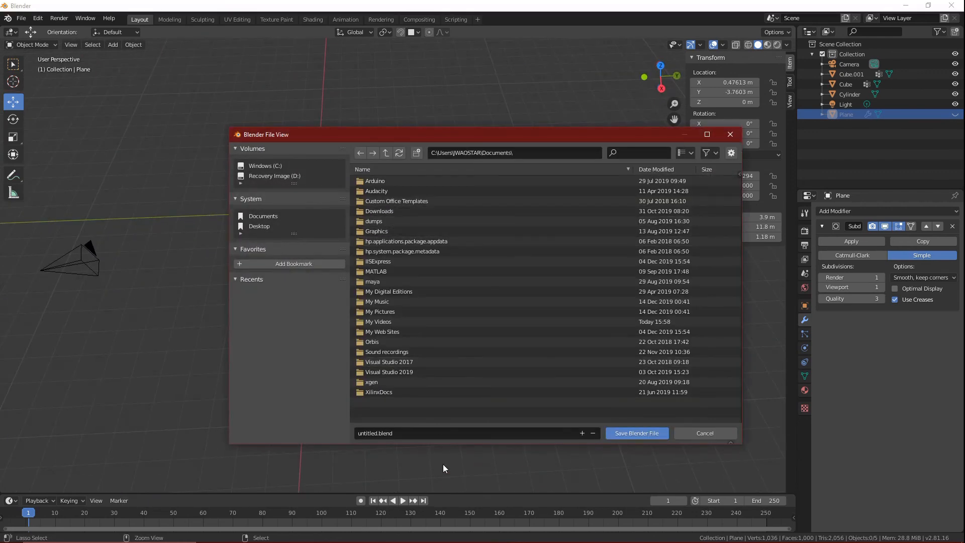
pyautogui.click(378, 432)
pyautogui.click(376, 433)
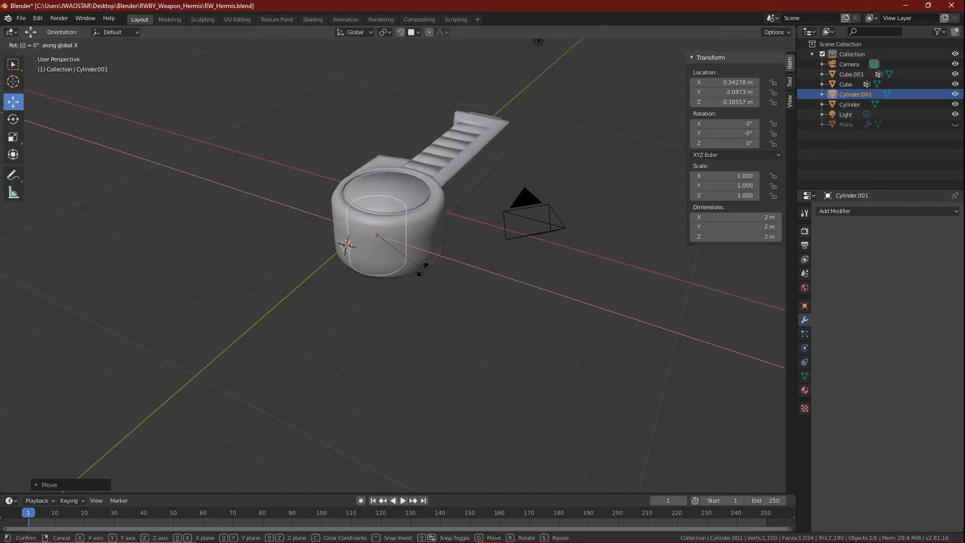
# Rotate the newly added cylinder 90° about X at a scale of 0.665, and set its X, Y and Z location to 0.
pyautogui.moveTo(398, 217); pyautogui.dragTo(370, 242)
pyautogui.moveTo(372, 246); pyautogui.dragTo(429, 326, button='middle')
pyautogui.click(728, 82)
pyautogui.write('0')
pyautogui.click(729, 93)
pyautogui.write('0')
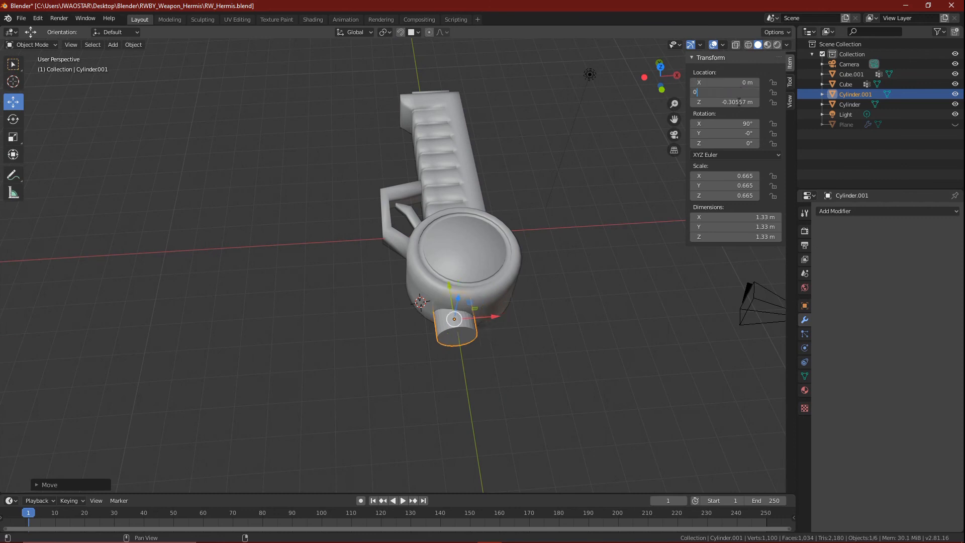
pyautogui.moveTo(734, 102); pyautogui.dragTo(626, 101)
pyautogui.write('0')
pyautogui.press('Return')
# Move the cylinder to the disc's blade side, centered on the disc at about X 0.463 m and Y -3.308 m.
pyautogui.moveTo(438, 206); pyautogui.dragTo(450, 282)
pyautogui.moveTo(494, 310); pyautogui.dragTo(508, 305)
pyautogui.press('KP_1')
pyautogui.press('KP_7')
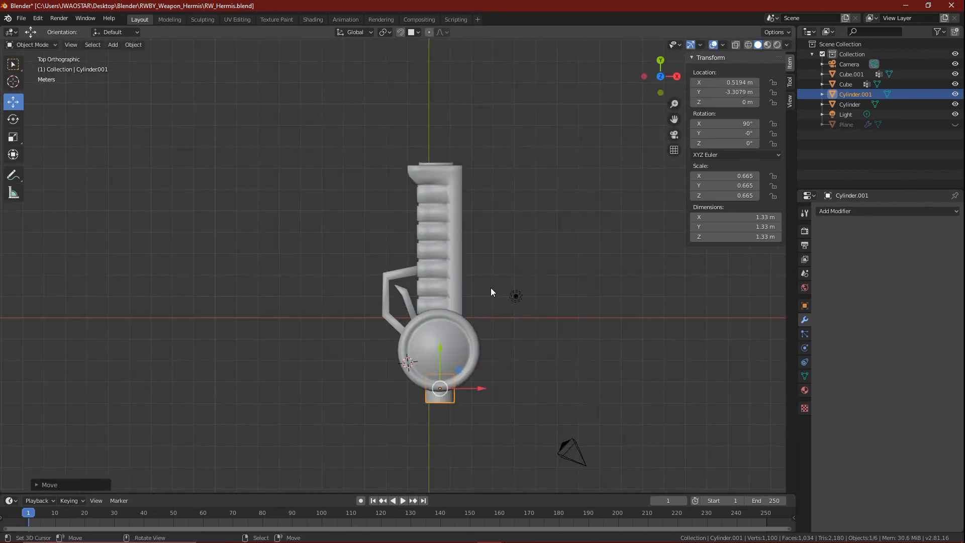
pyautogui.press('KP_1')
pyautogui.press('KP_1')
pyautogui.press('KP_Decimal')
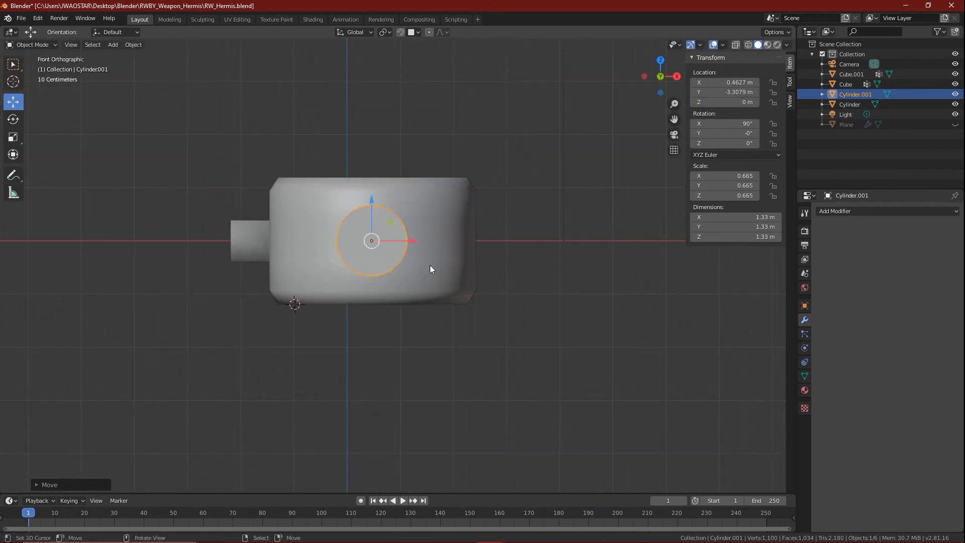
# Inset the cylinder's outward-facing end face to leave a narrow ring.
pyautogui.press('Tab')
pyautogui.click(86, 44)
pyautogui.rightClick(363, 216)
pyautogui.press('i')
pyautogui.click(618, 368)
# Extrude the inset face and move it back along Y inside the cylinder to hollow out a barrel.
pyautogui.press('e')
pyautogui.rightClick(505, 397)
pyautogui.moveTo(497, 392); pyautogui.dragTo(553, 402, button='middle')
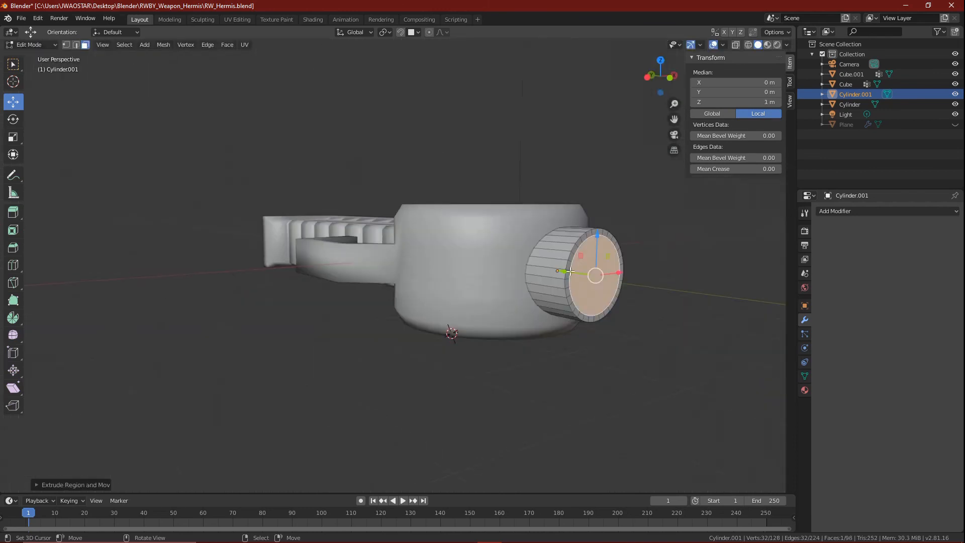
pyautogui.moveTo(568, 271); pyautogui.dragTo(528, 266)
pyautogui.moveTo(528, 266); pyautogui.dragTo(484, 326, button='middle')
pyautogui.scroll(-4, 549, 314)
pyautogui.scroll(2, 338, 433)
pyautogui.scroll(2, 484, 326)
# Shade the barrel cylinder smooth at a scale of 0.798 and cut an edge loop around it.
pyautogui.keyDown('alt'); pyautogui.rightClick(347, 278); pyautogui.keyUp('alt')
pyautogui.moveTo(346, 392); pyautogui.dragTo(450, 321, button='middle')
pyautogui.press('Tab')
pyautogui.press('F3')
pyautogui.press('Return')
pyautogui.press('Tab')
pyautogui.hotkey('ctrl', 'r')
pyautogui.press('Tab')
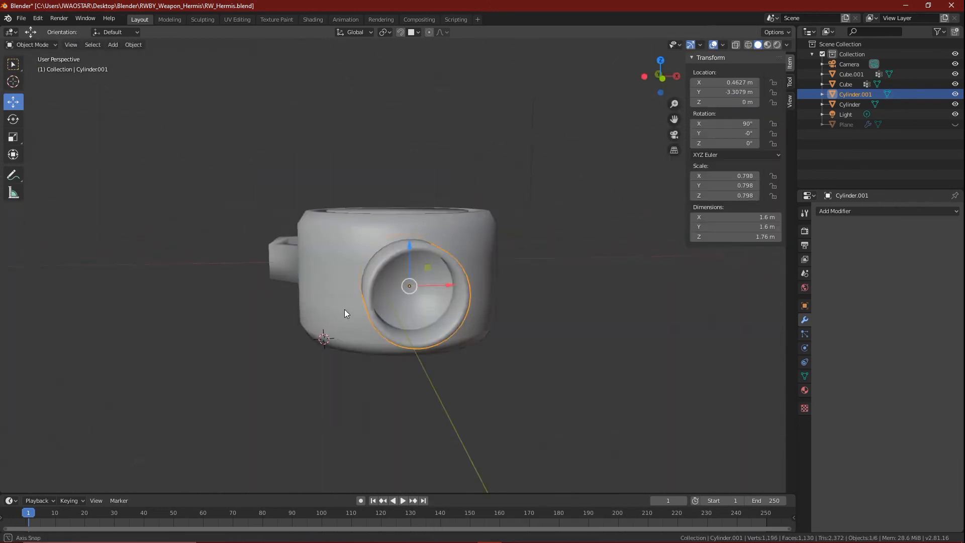
# Open the barrel cylinder's mesh for editing and display the scene in wireframe to reach its end inside the disc.
pyautogui.moveTo(345, 314); pyautogui.dragTo(400, 329, button='middle')
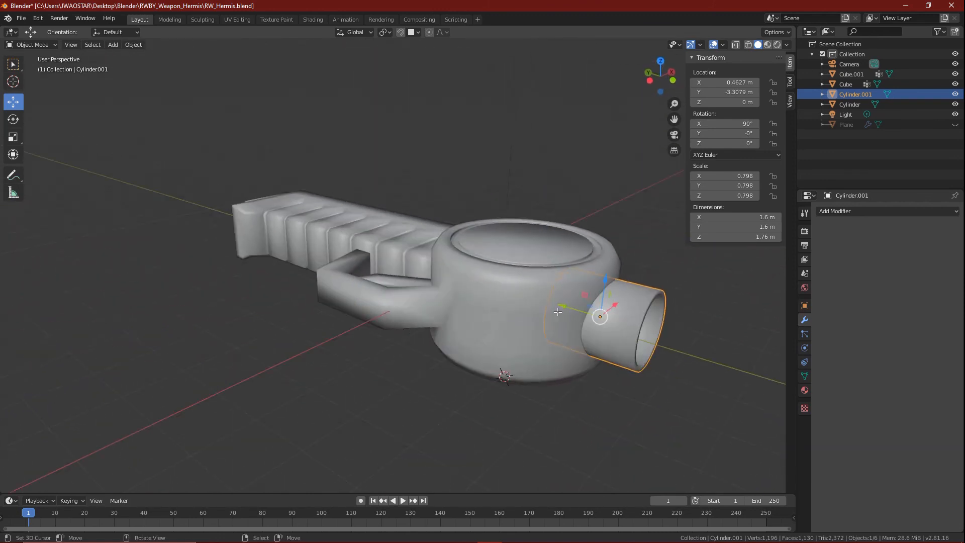
pyautogui.press('Tab')
pyautogui.scroll(4, 561, 315)
pyautogui.moveTo(611, 346); pyautogui.dragTo(637, 337, button='middle')
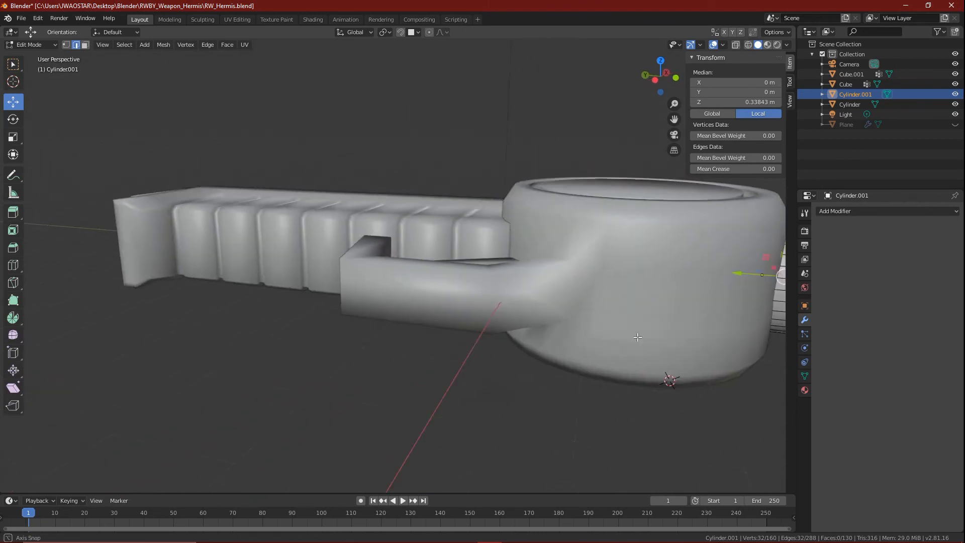
pyautogui.press('z')
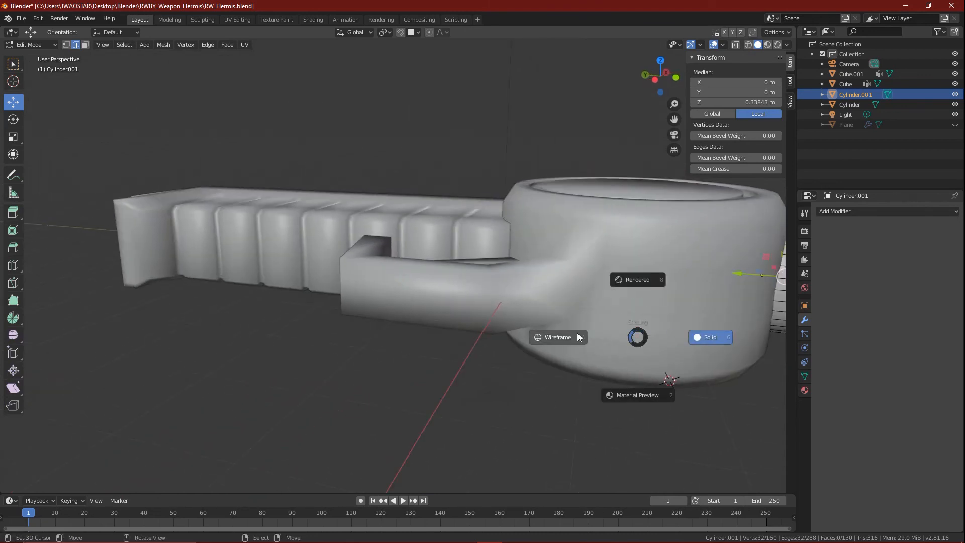
pyautogui.click(578, 337)
# Move the barrel's end face inside the disc along Y toward the open end, shortening the barrel to about 0.885 m.
pyautogui.click(711, 253)
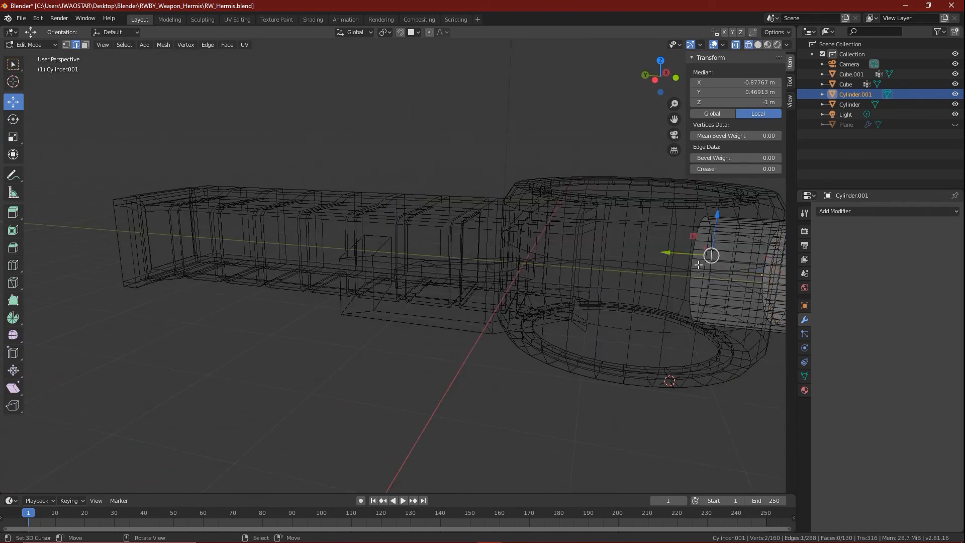
pyautogui.click(699, 280)
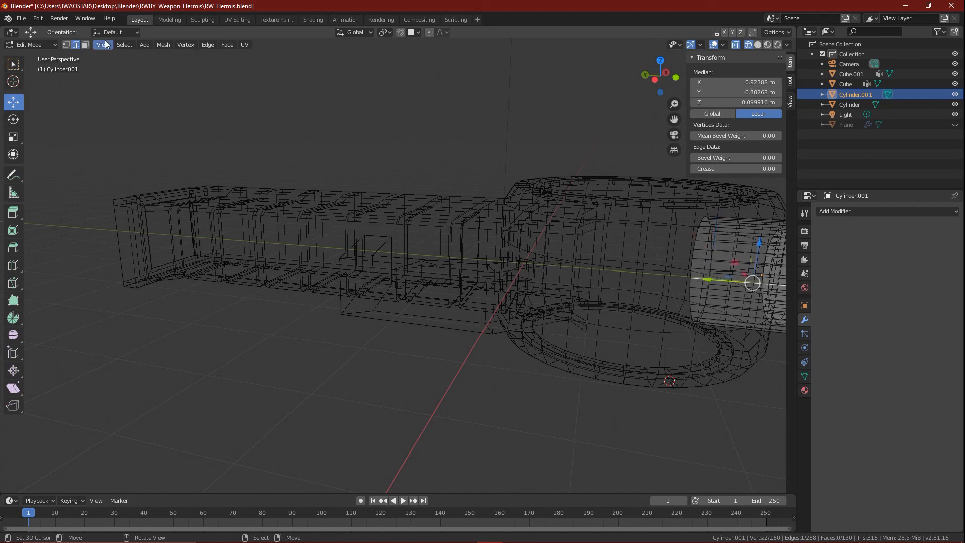
pyautogui.click(85, 44)
pyautogui.click(701, 261)
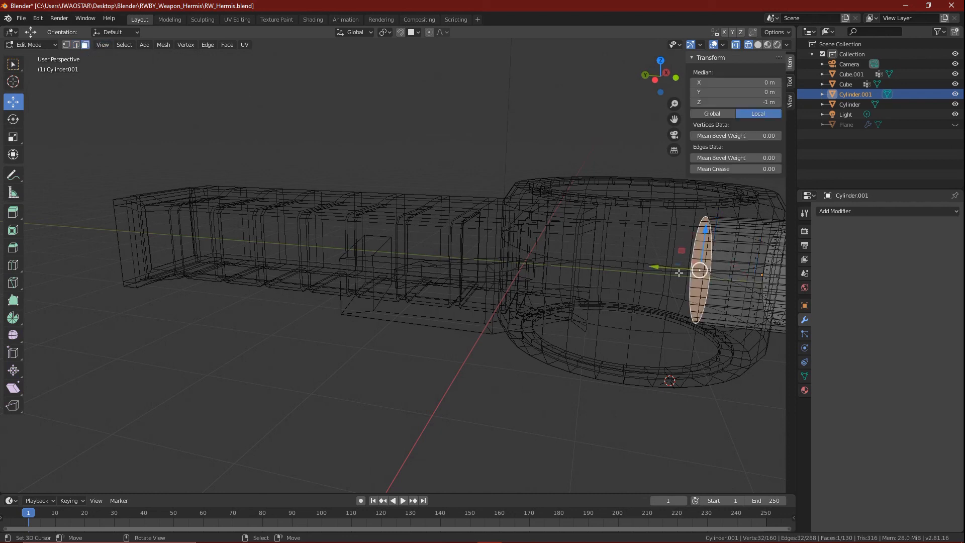
pyautogui.moveTo(655, 267); pyautogui.dragTo(716, 279)
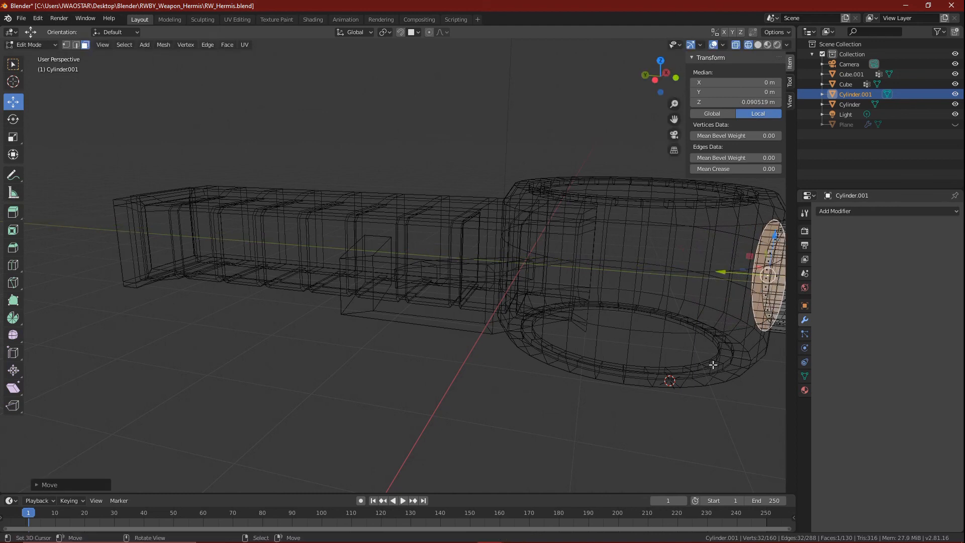
pyautogui.scroll(-4, 703, 361)
pyautogui.moveTo(704, 361); pyautogui.dragTo(653, 349, button='middle')
pyautogui.press('Tab')
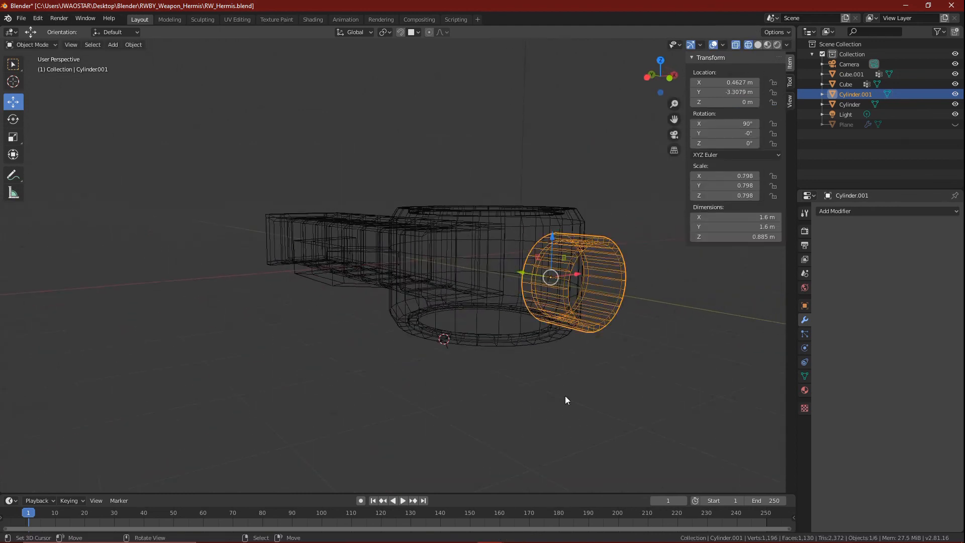
# Return the viewport to solid shading and check the shortened barrel against the whole weapon.
pyautogui.press('z')
pyautogui.click(656, 388)
pyautogui.moveTo(656, 389); pyautogui.dragTo(582, 420, button='middle')
pyautogui.scroll(-6, 582, 420)
pyautogui.scroll(2, 468, 368)
pyautogui.moveTo(468, 372); pyautogui.dragTo(420, 390, button='middle')
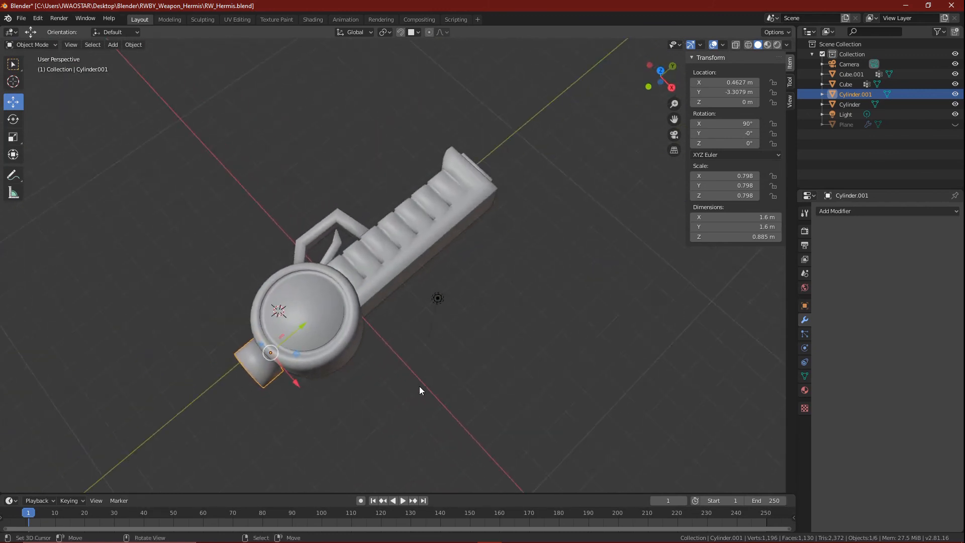